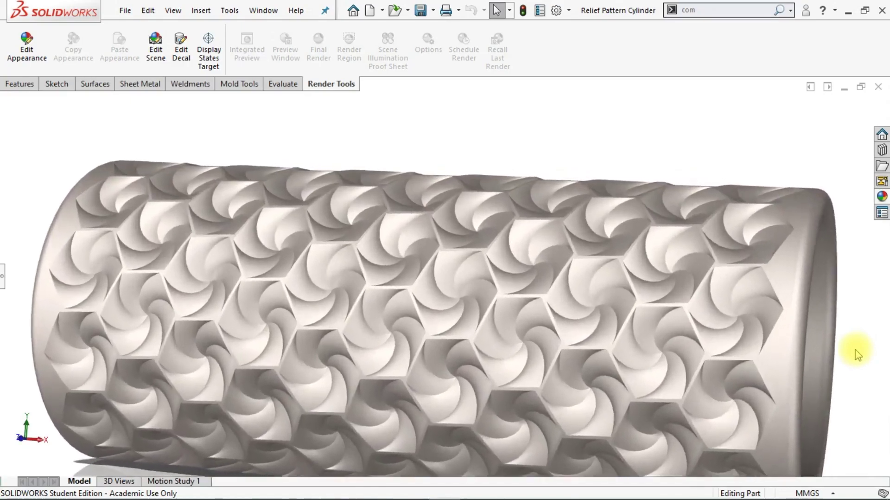
Step: Zoom in and out on the finished relief cylinder, then fit the whole model in view
scroll(853, 350, "down", 2)
scroll(853, 350, "down", 2)
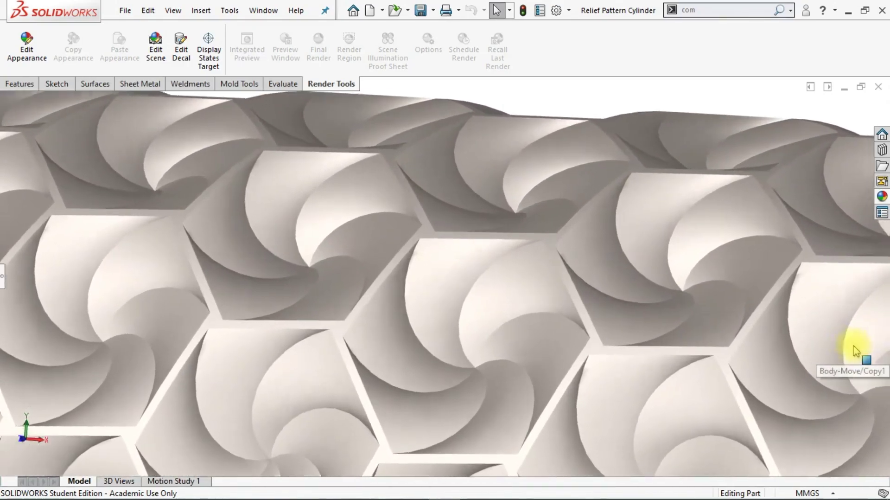
scroll(853, 350, "down", 2)
scroll(853, 350, "down", 1)
scroll(853, 349, "up", 2)
scroll(852, 349, "up", 1)
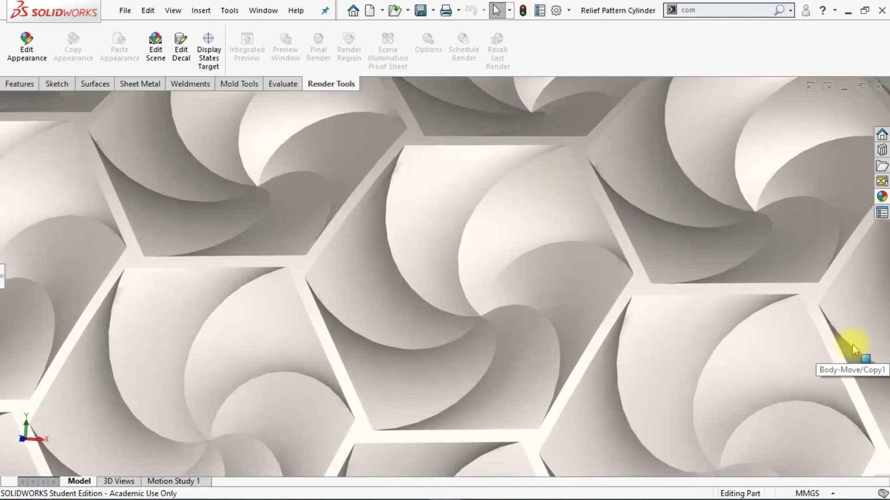
scroll(852, 349, "up", 1)
scroll(853, 349, "up", 2)
scroll(853, 348, "up", 2)
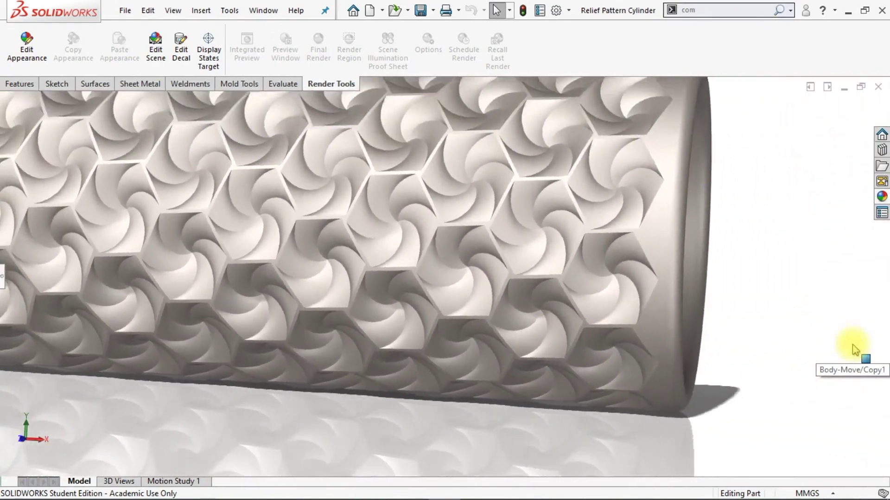
scroll(852, 348, "up", 1)
key("f")
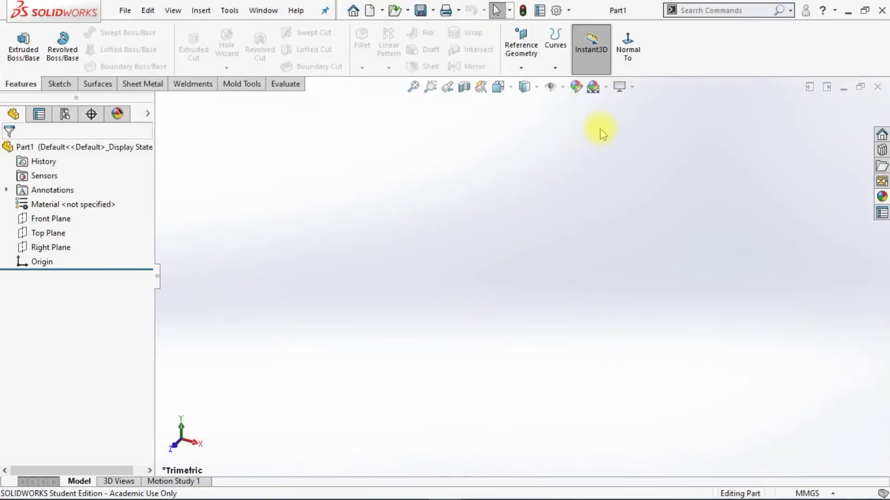
Step: Switch to a plain white scene and draw a hexagon centred on the origin on the Top Plane
left_click(606, 88)
left_click(602, 120)
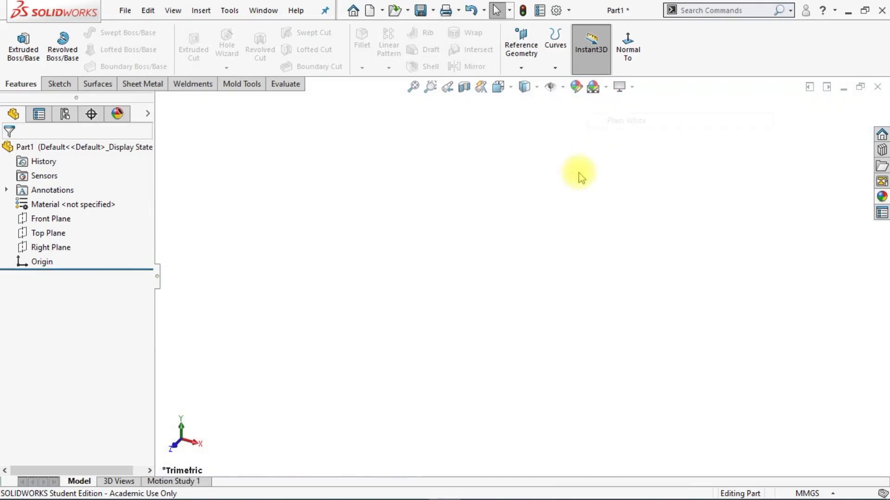
left_click(57, 233)
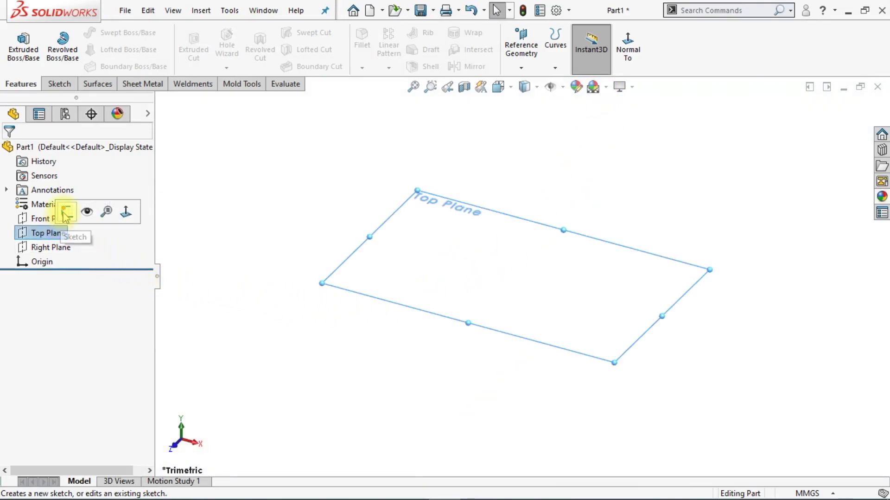
left_click(66, 211)
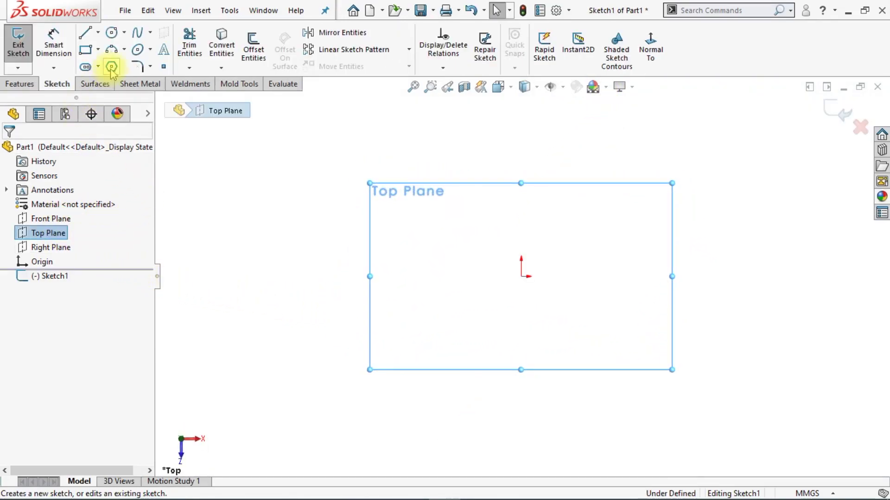
left_click(111, 66)
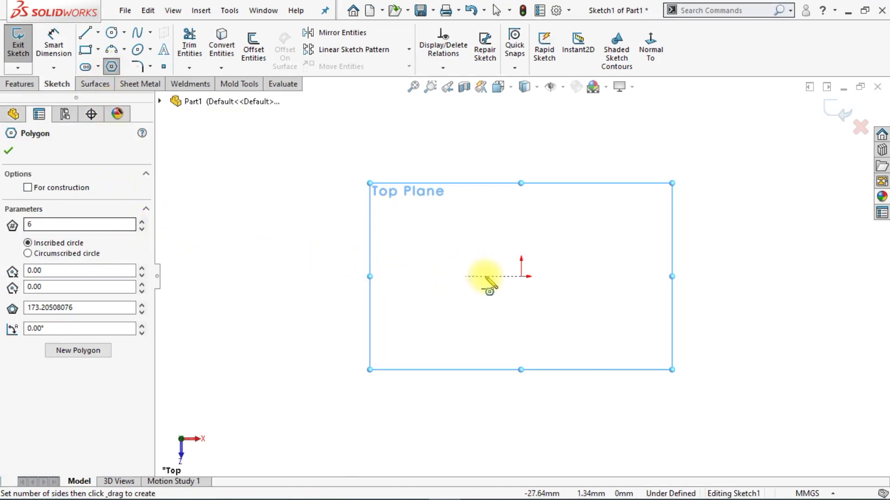
left_click(521, 276)
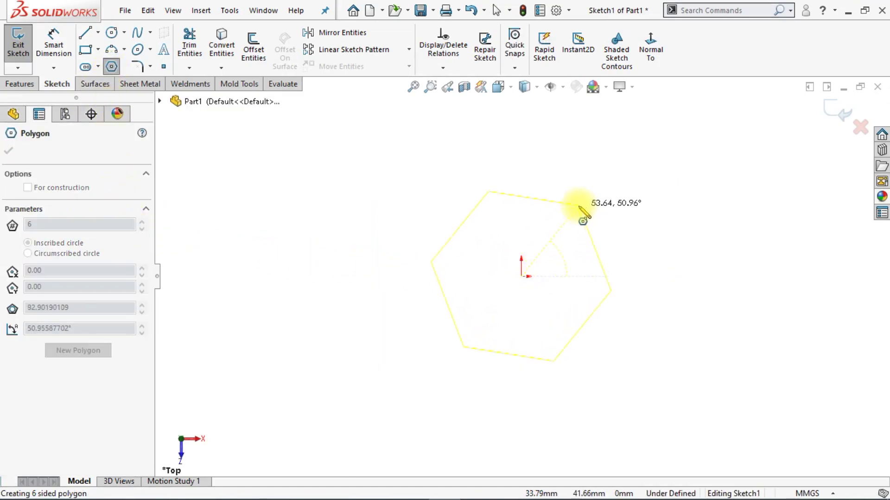
left_click(579, 205)
key("Escape")
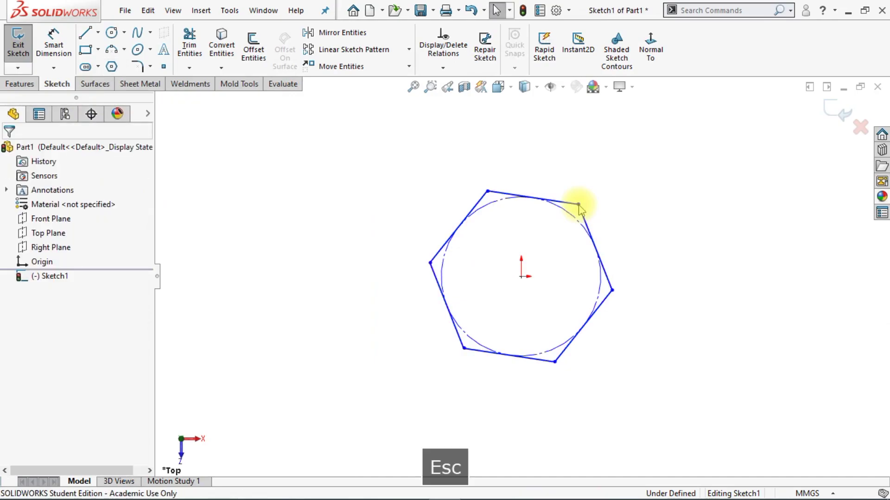
Step: Make the hexagon's top edge horizontal and dimension its inner circle 10 mm
left_click(574, 210)
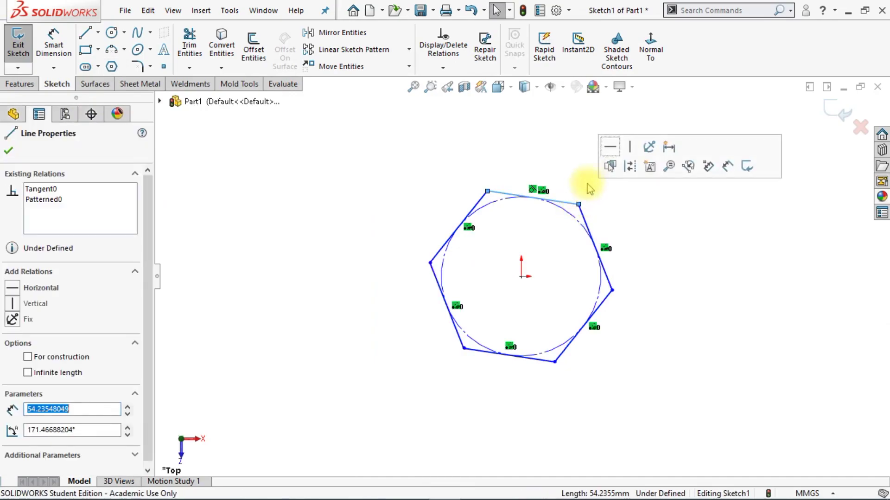
left_click(607, 144)
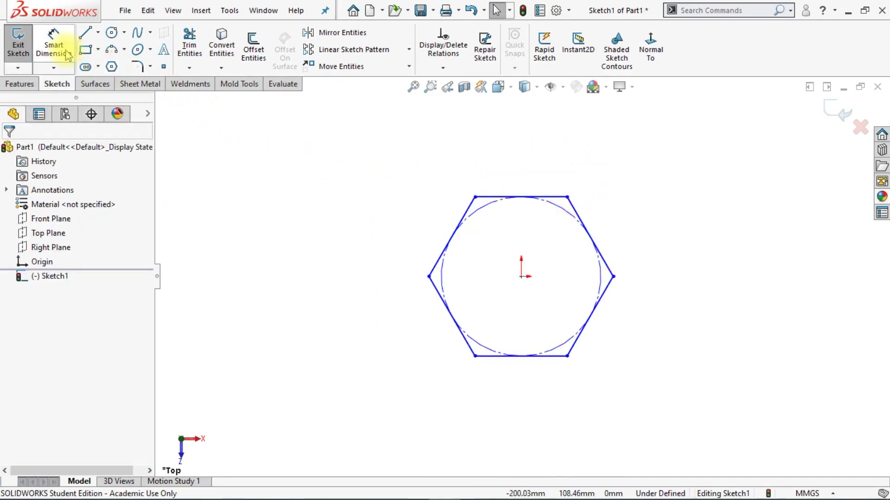
left_click(52, 42)
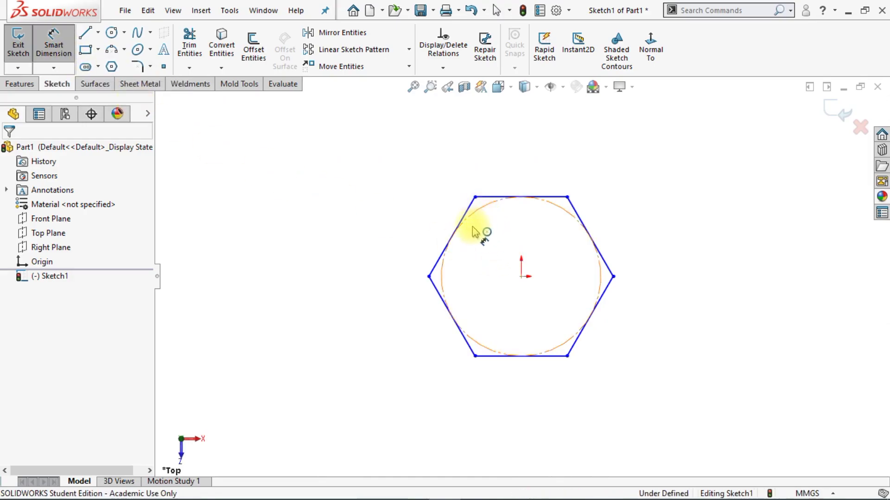
left_click(481, 209)
left_click(388, 291)
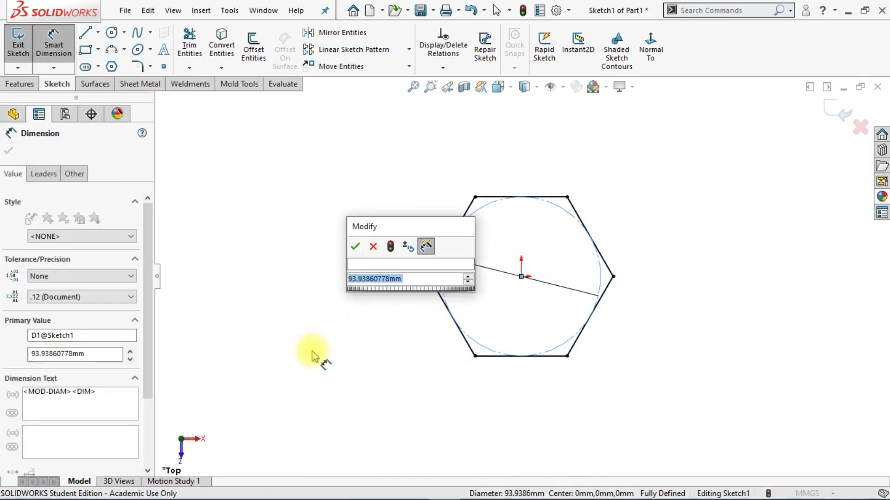
type("10")
key("Return")
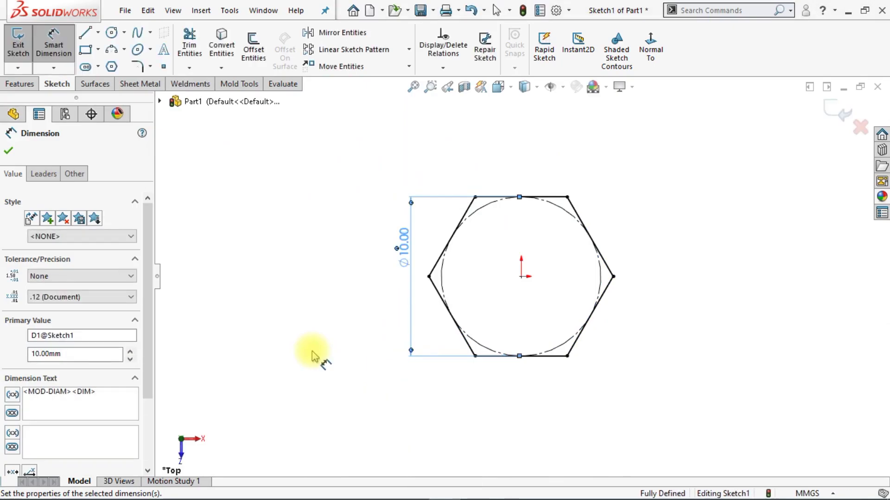
Step: Extrude the hexagon sketch 3 mm into a solid prism
left_click(20, 84)
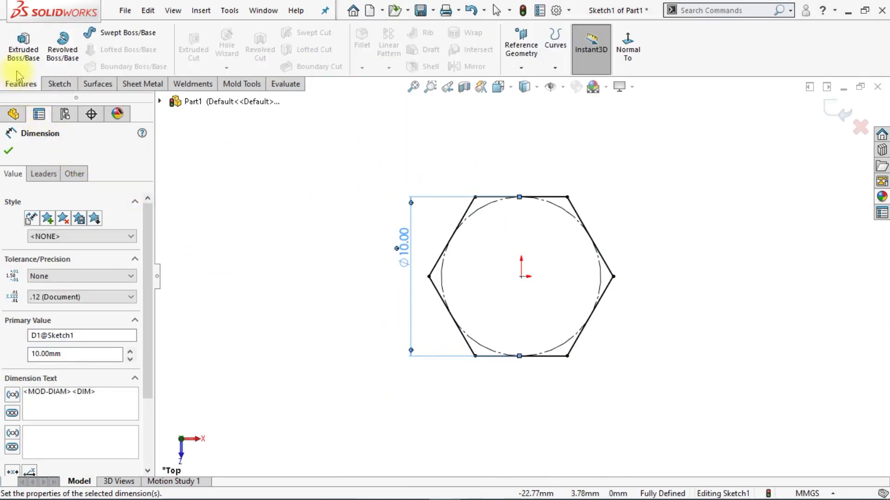
left_click(23, 46)
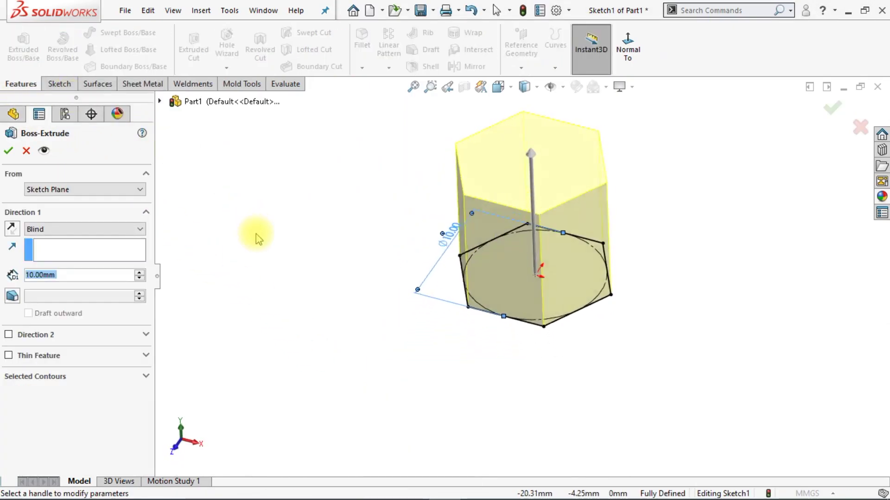
type("3")
key("Return")
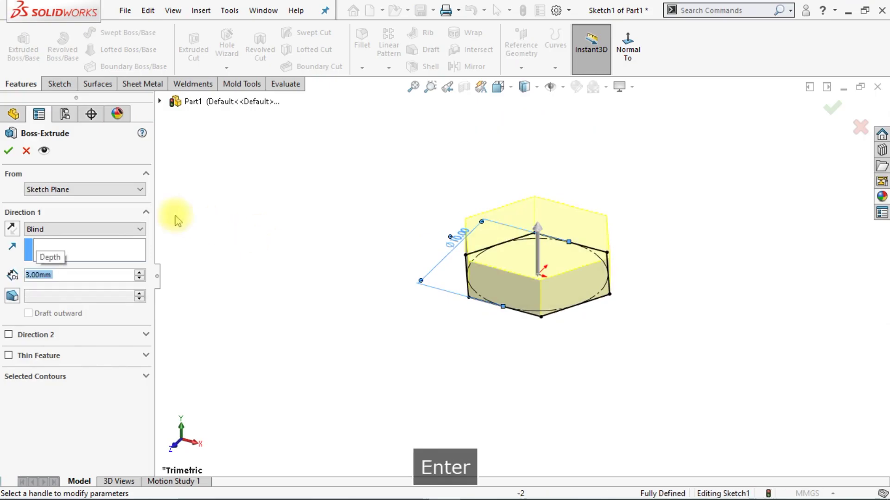
left_click(8, 151)
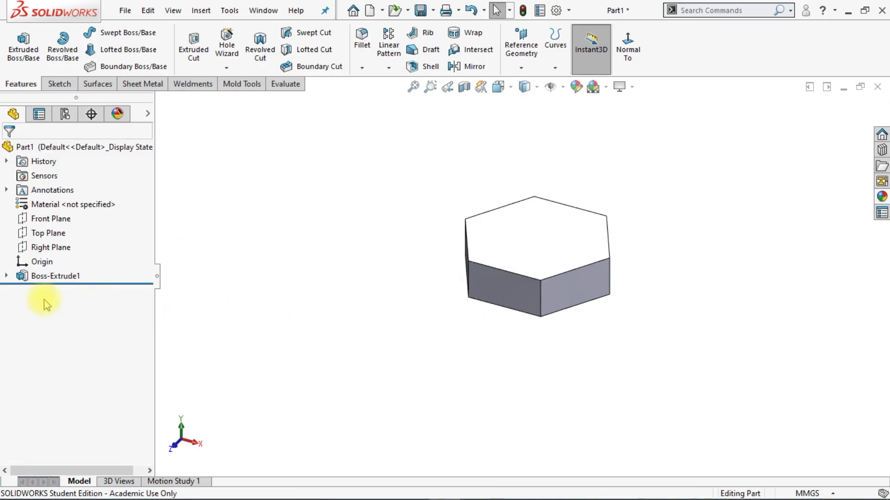
Step: Start an extruded cut from the hexagon sketch, beginning at the prism's right top corner vertex
left_click(6, 276)
left_click(51, 290)
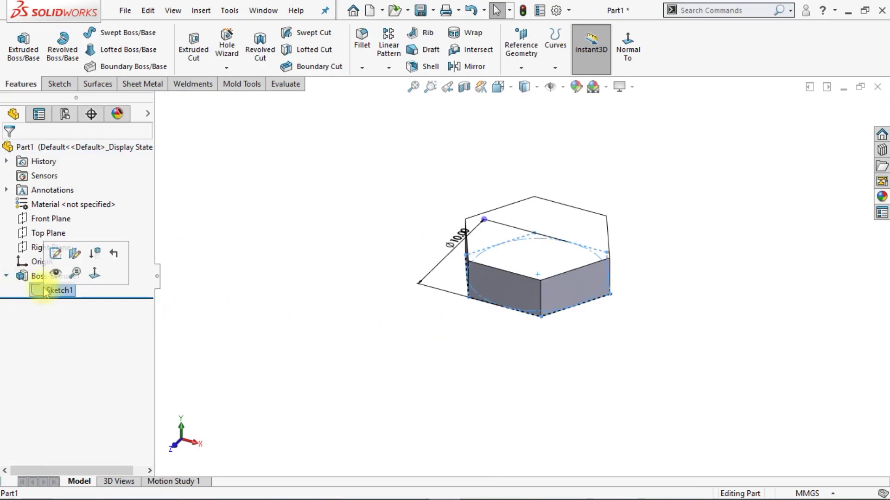
left_click(197, 56)
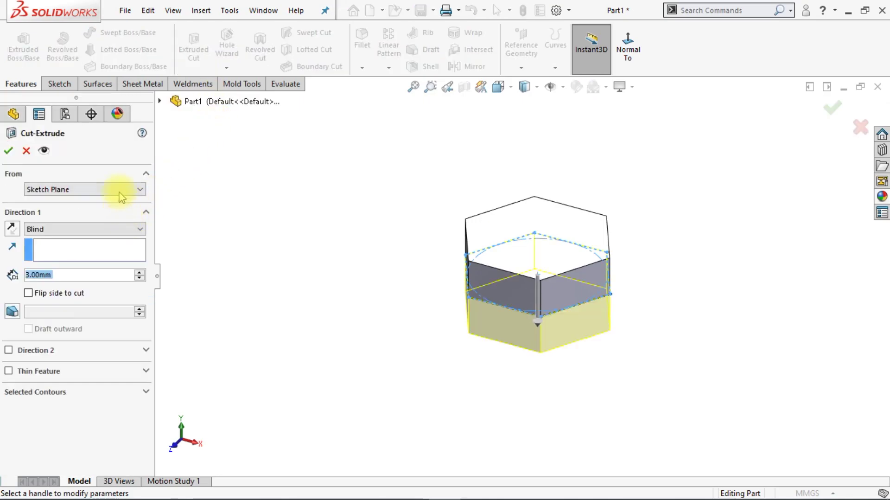
left_click(120, 193)
left_click(116, 215)
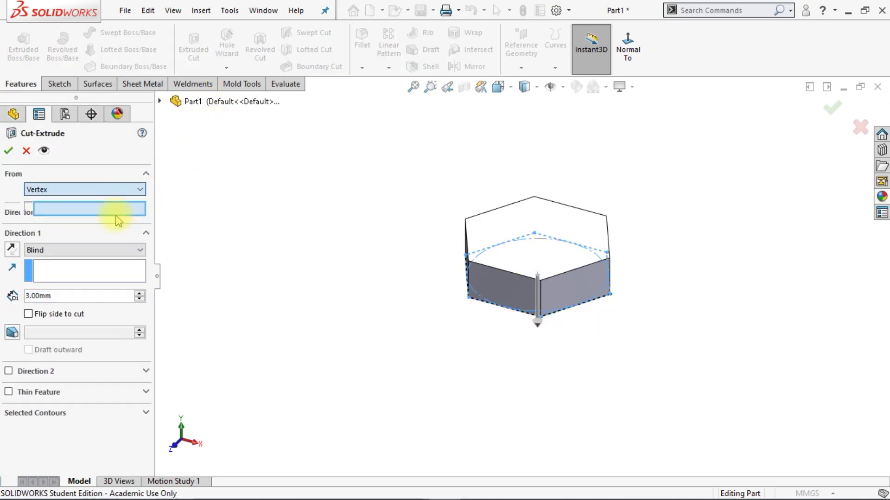
left_click(609, 259)
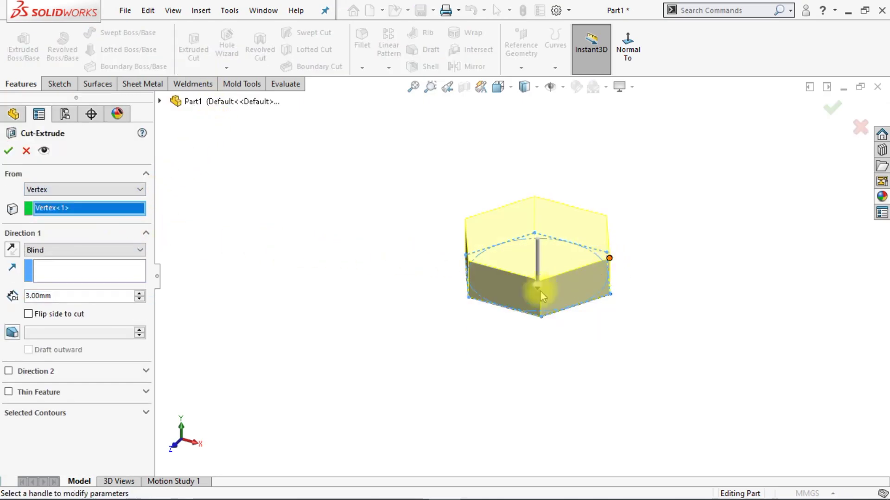
Step: Give the cut a 60° draft and 4 mm depth, and apply it
left_click(12, 335)
type("60")
key("Return")
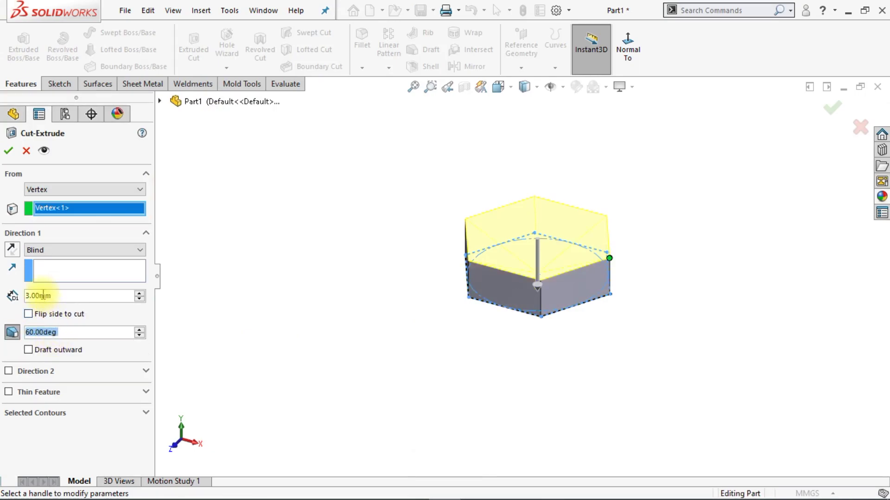
type("4")
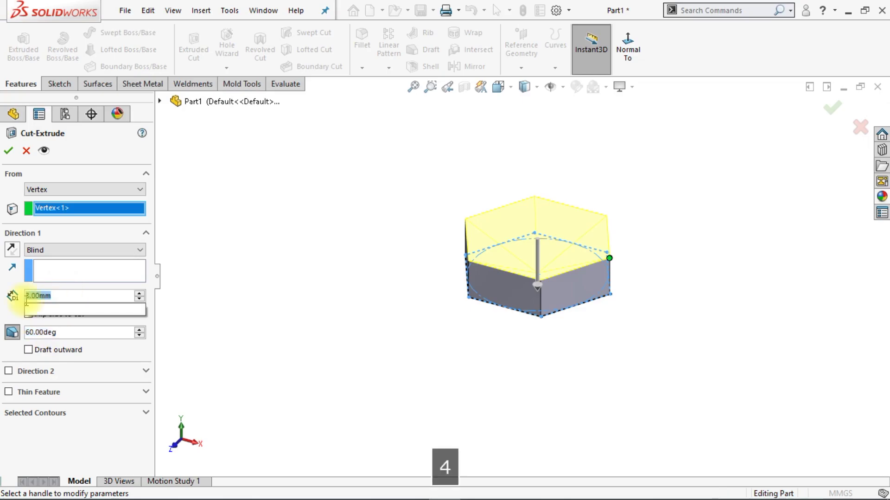
key("Return")
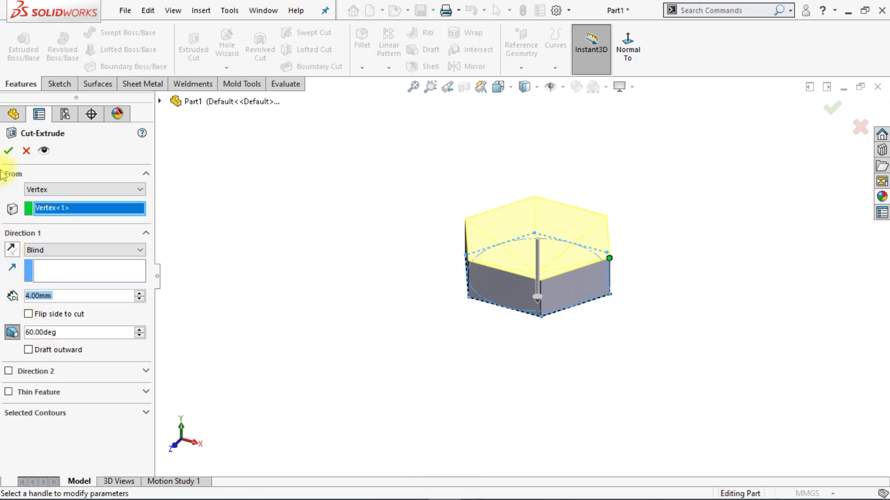
left_click(6, 151)
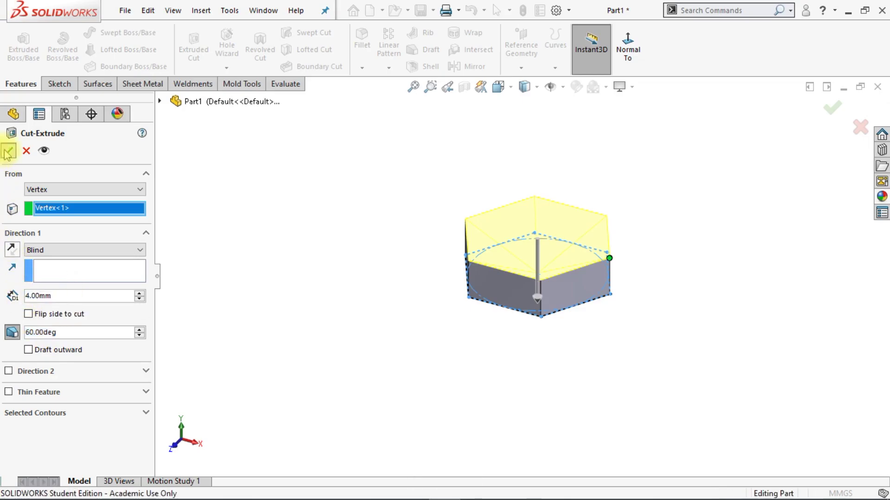
left_click(326, 283)
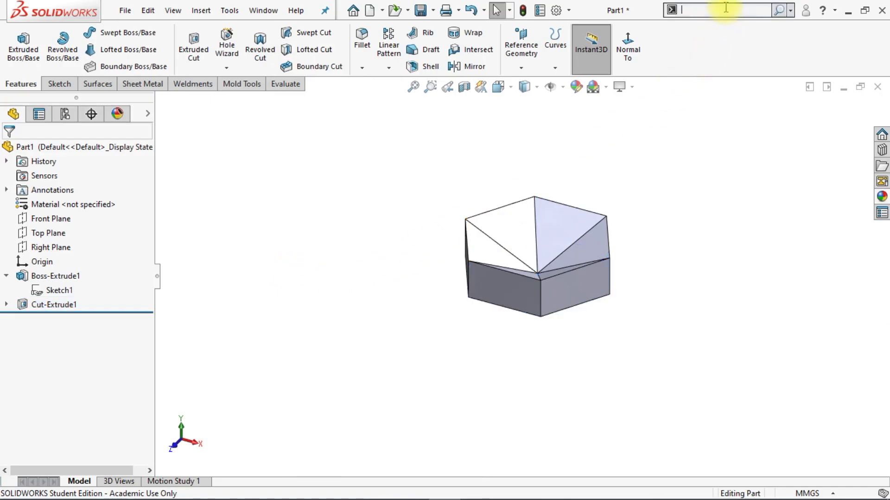
Step: Start a Flex on the cut body and rotate its triad 90° about X
type("l")
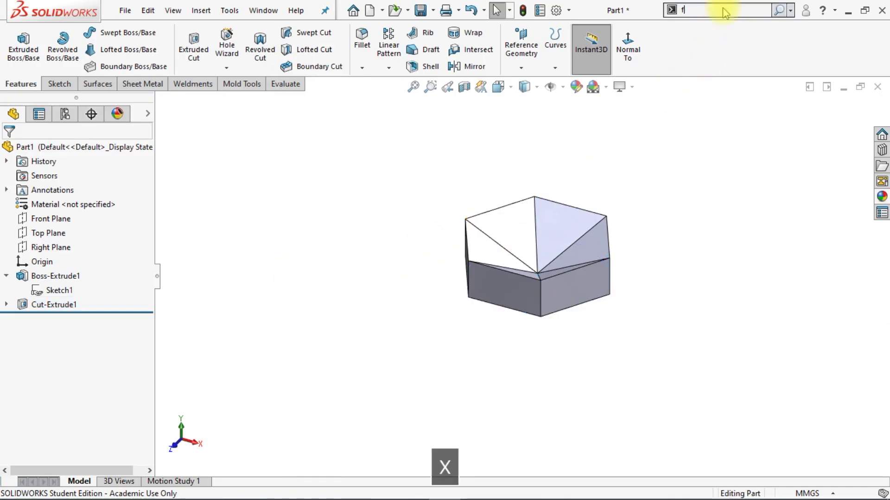
type("ex")
left_click(707, 27)
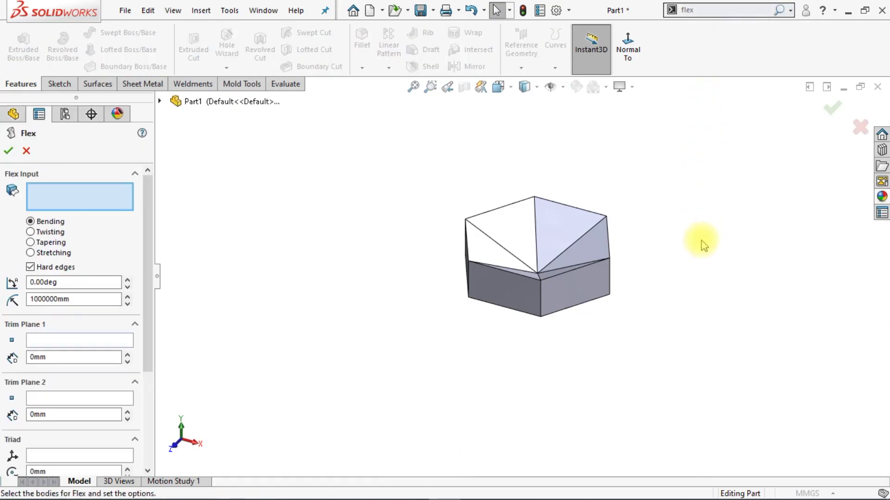
left_click(572, 240)
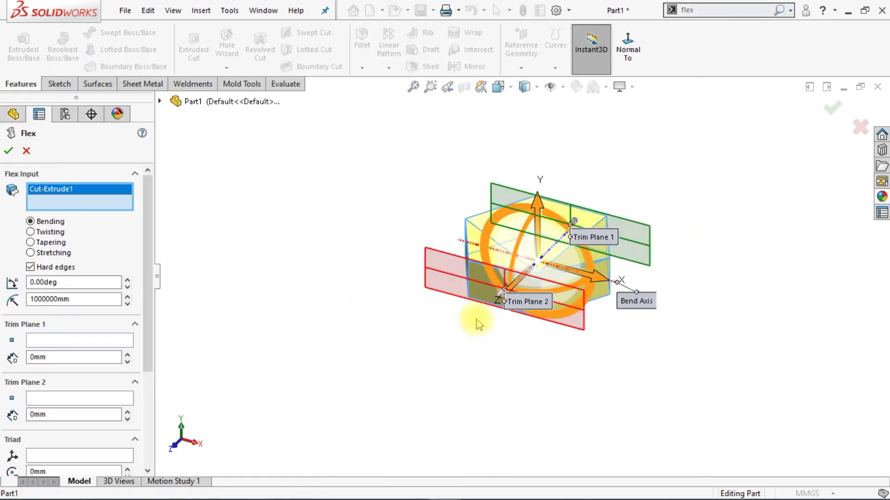
mouse_move(489, 283)
left_mouse_down()
mouse_move(521, 275)
mouse_move(525, 303)
left_mouse_up()
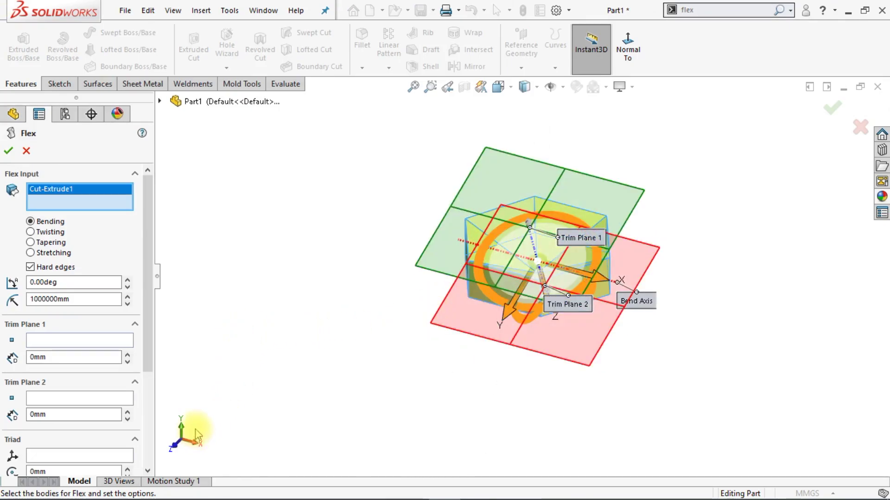
left_click(193, 443)
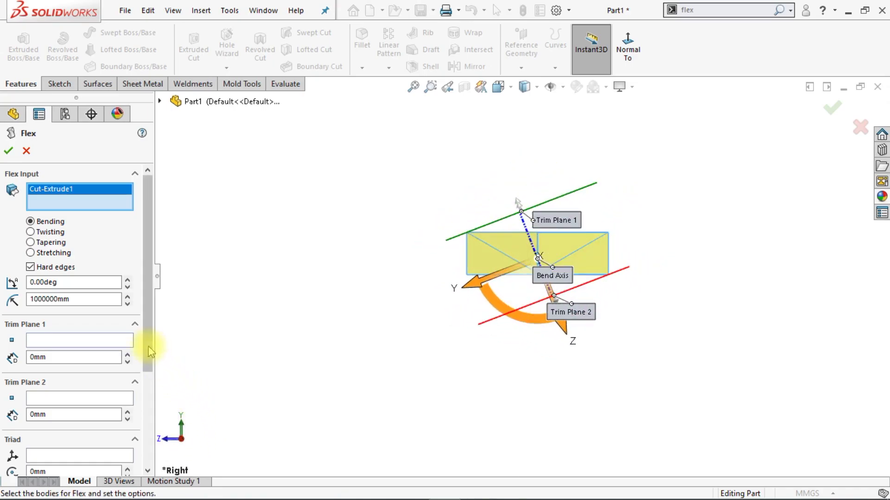
left_click_drag(148, 347, 140, 432)
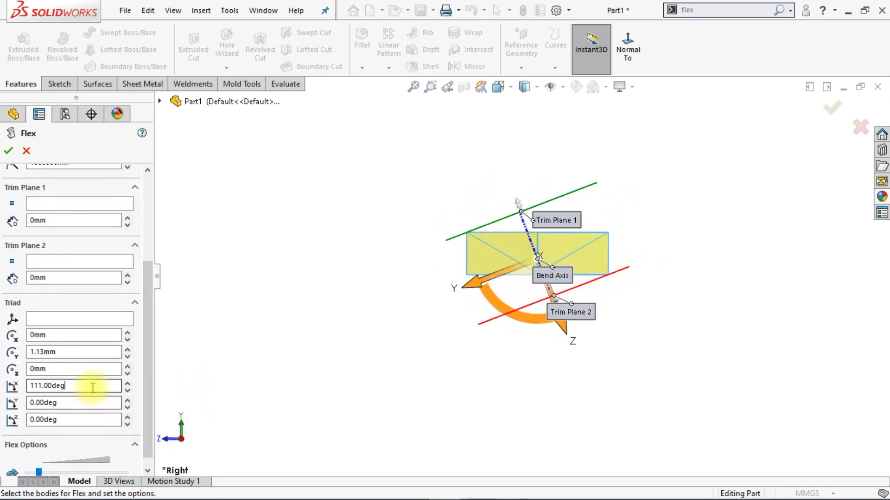
left_click_drag(90, 387, 28, 400)
type("90")
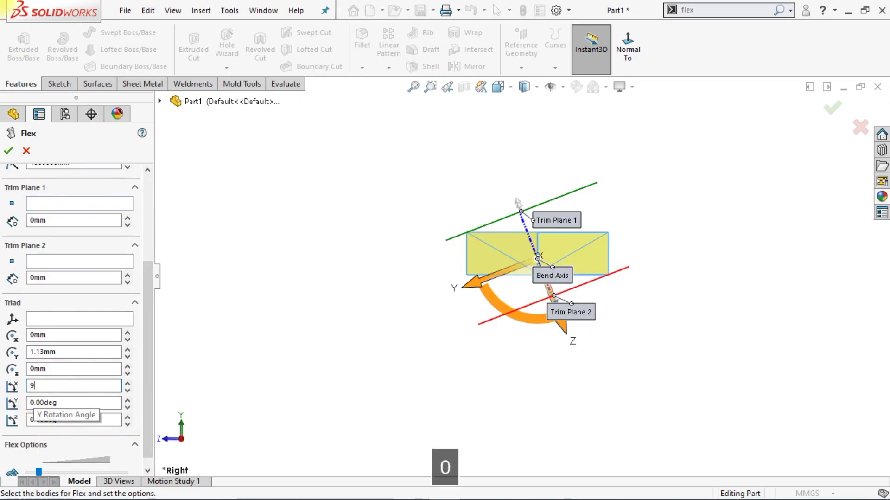
key("Return")
left_click(261, 319)
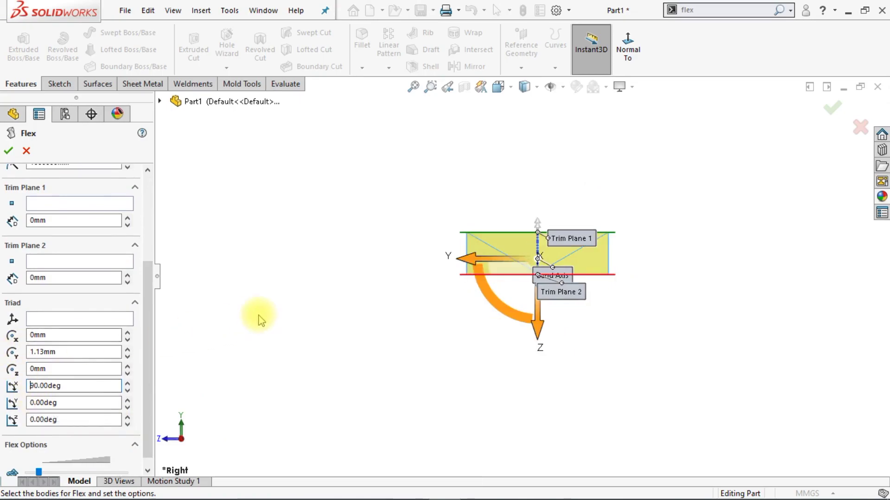
Step: Set the flex triad's Y position to 3 mm and return to the isometric view
left_click(75, 352)
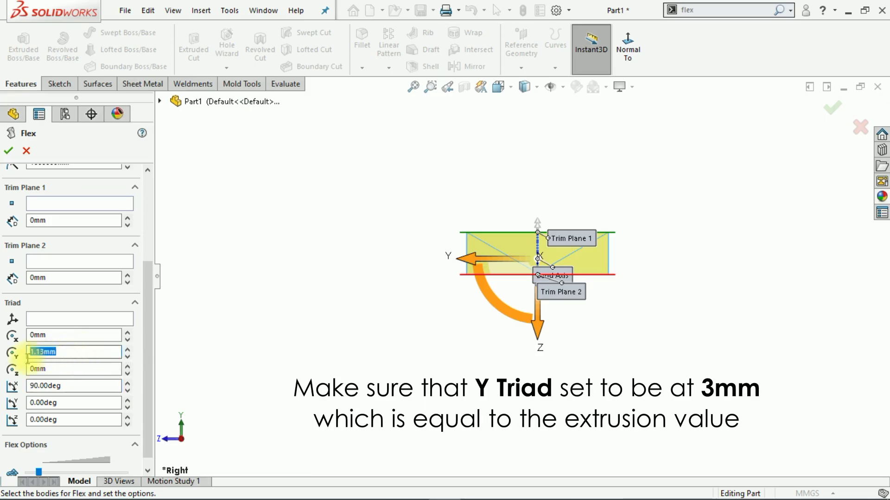
type("3")
key("Return")
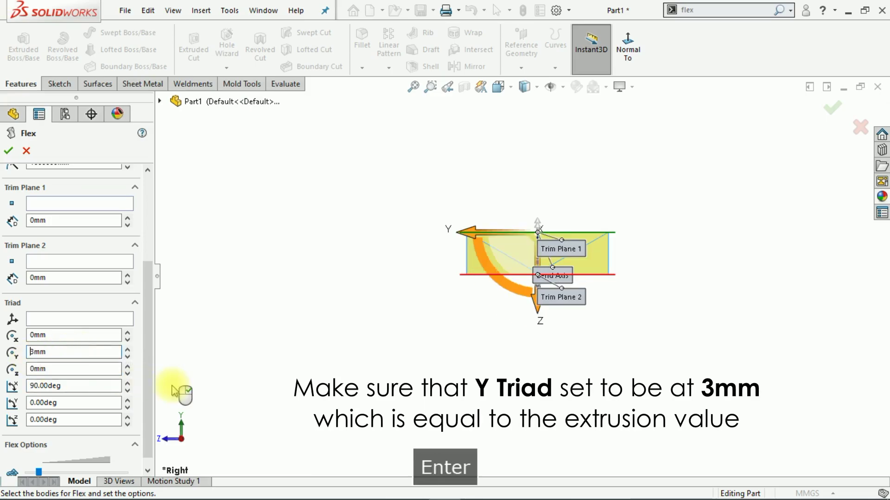
key("ctrl+7")
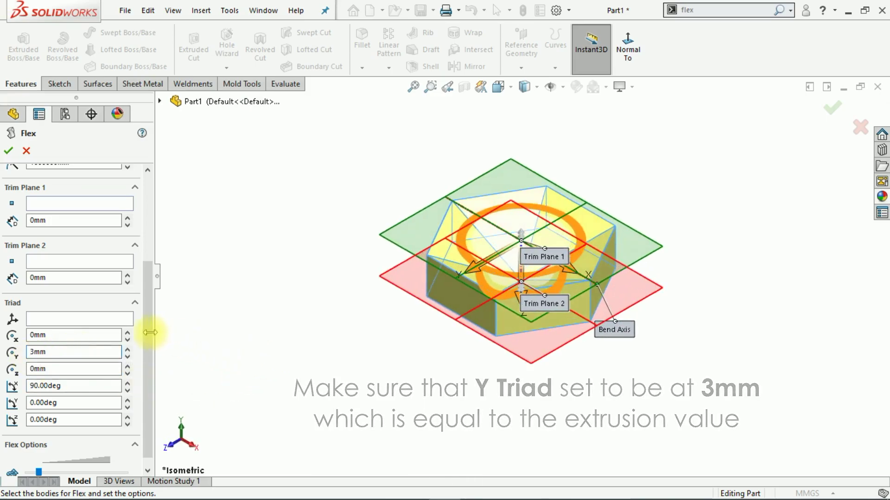
left_click_drag(149, 332, 159, 233)
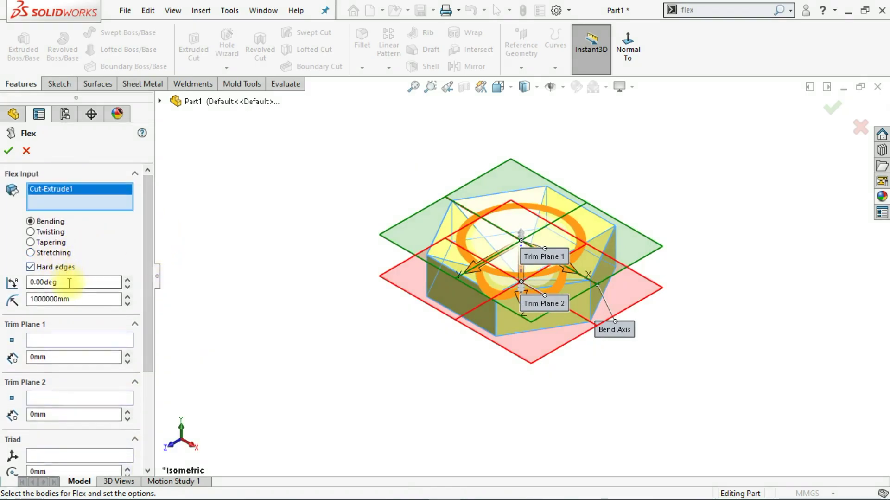
Step: Change the flex to a -90° twist and accept it as Flex1
left_click(38, 232)
type("-90")
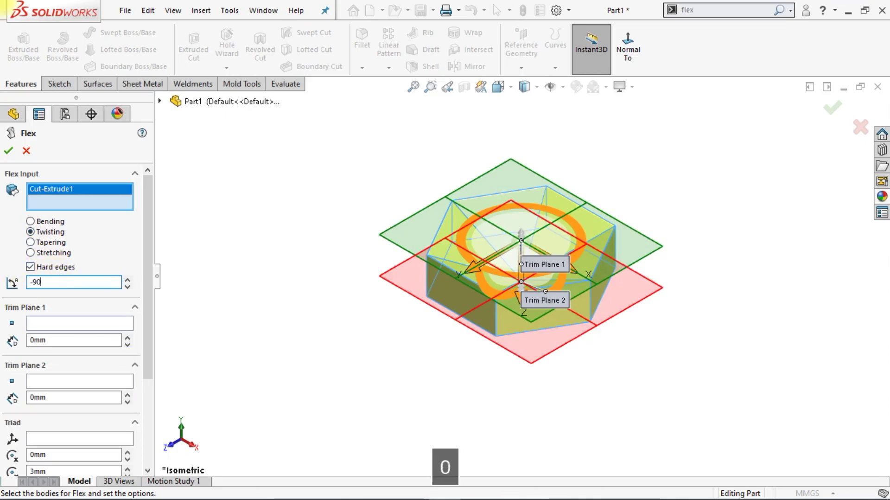
key("Return")
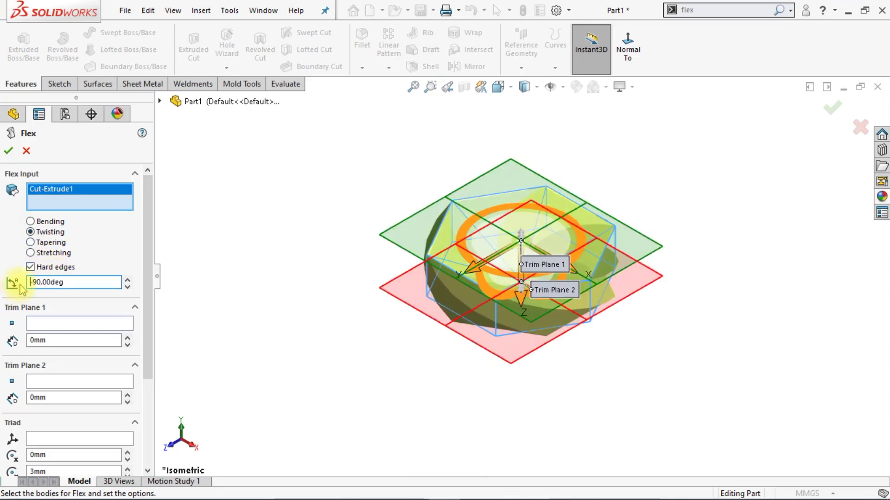
left_click(215, 233)
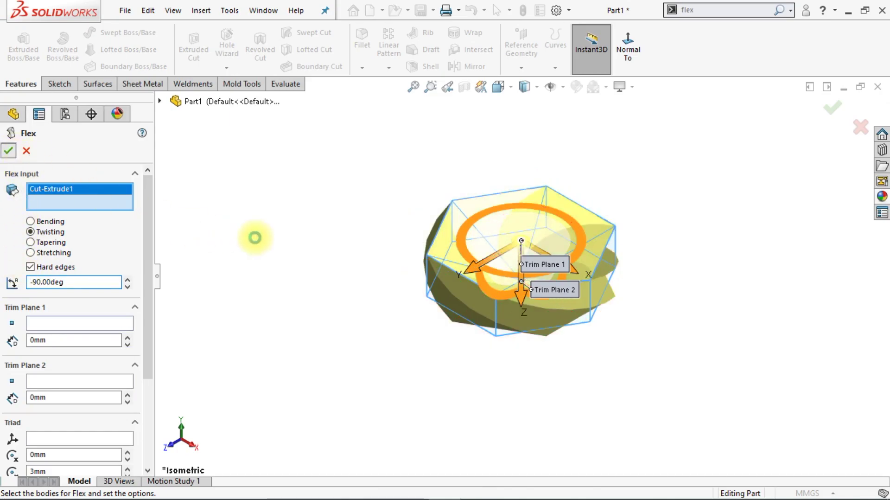
right_click(254, 237)
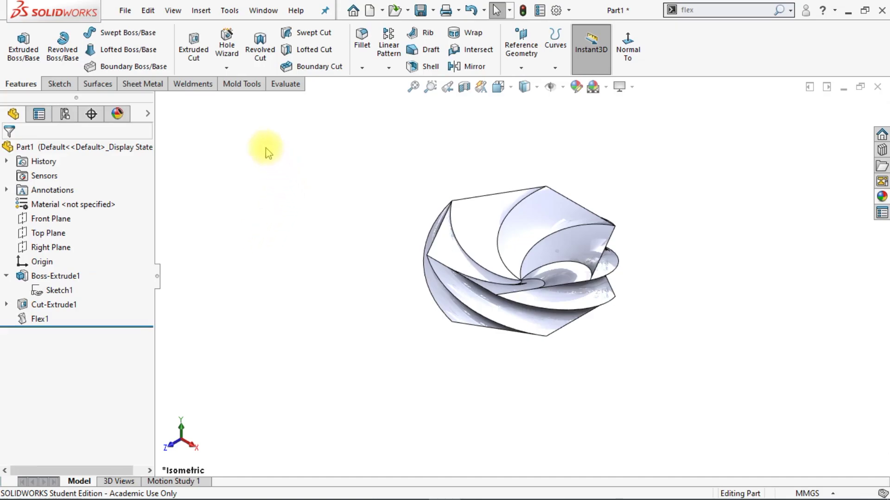
left_click(103, 85)
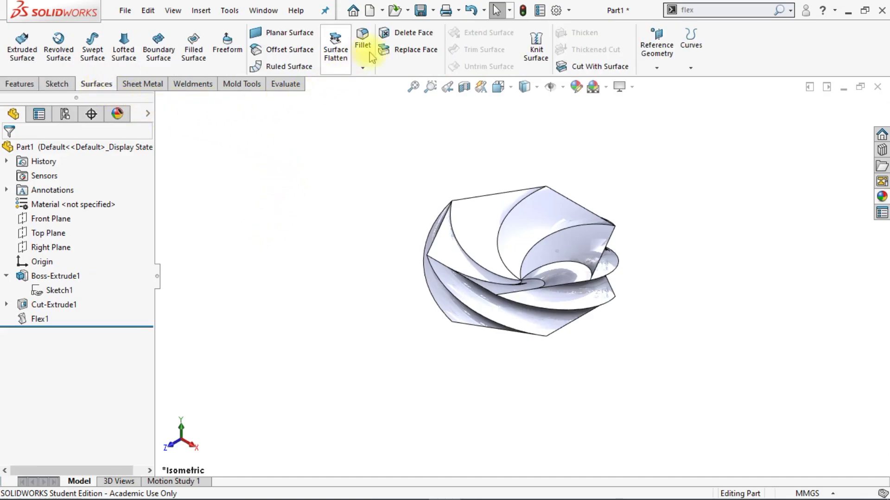
Step: Delete the five side faces and the bottom face, leaving only the twisted top surface
left_click(396, 40)
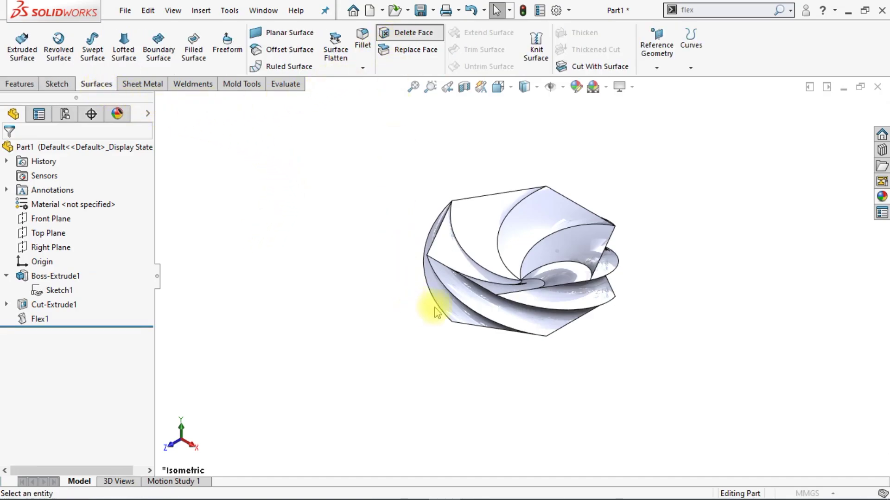
left_click(508, 308)
left_click(583, 310)
mouse_move(582, 310)
middle_mouse_down()
mouse_move(606, 312)
mouse_move(558, 247)
mouse_move(571, 254)
mouse_move(547, 272)
mouse_move(497, 284)
mouse_move(493, 308)
middle_mouse_up()
left_click(572, 264)
left_click(559, 247)
left_click(552, 258)
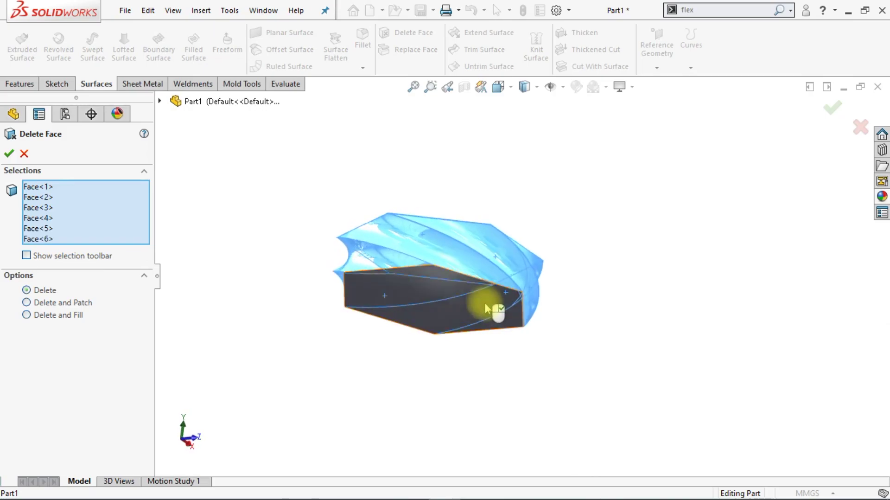
left_click(455, 303)
left_click(9, 153)
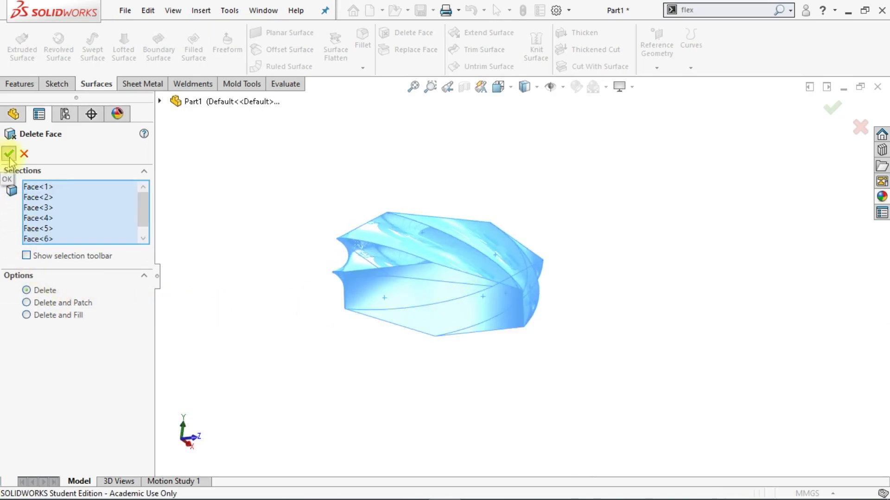
key("ctrl+7")
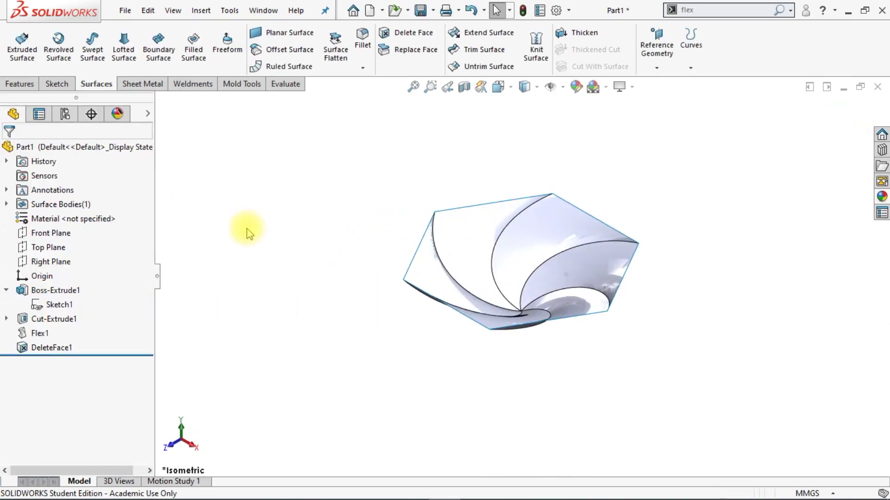
Step: Extrude Sketch1 up to the DeleteFace1 surface, then hide that surface body
left_click(59, 305)
left_click(19, 84)
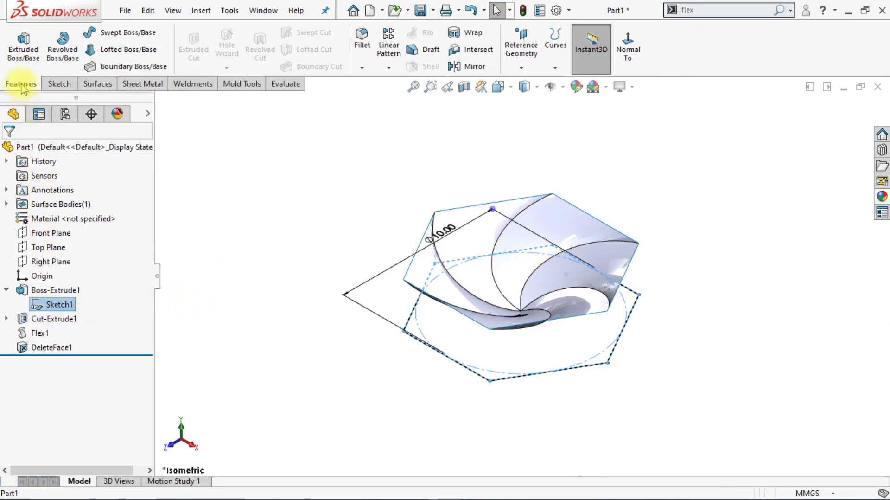
left_click(22, 46)
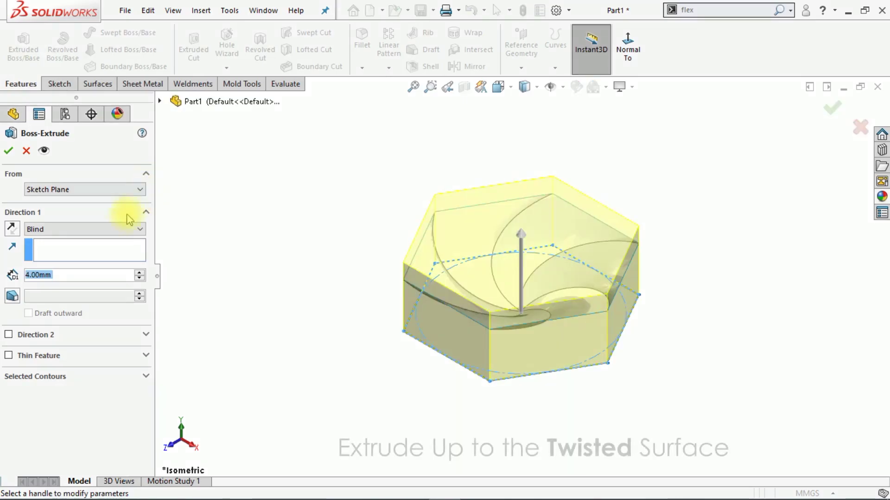
left_click(88, 228)
left_click(84, 267)
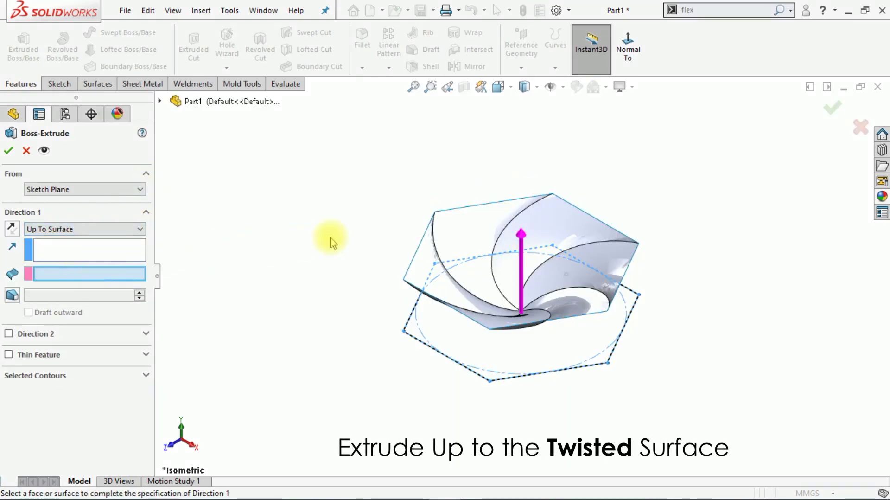
left_click(476, 216)
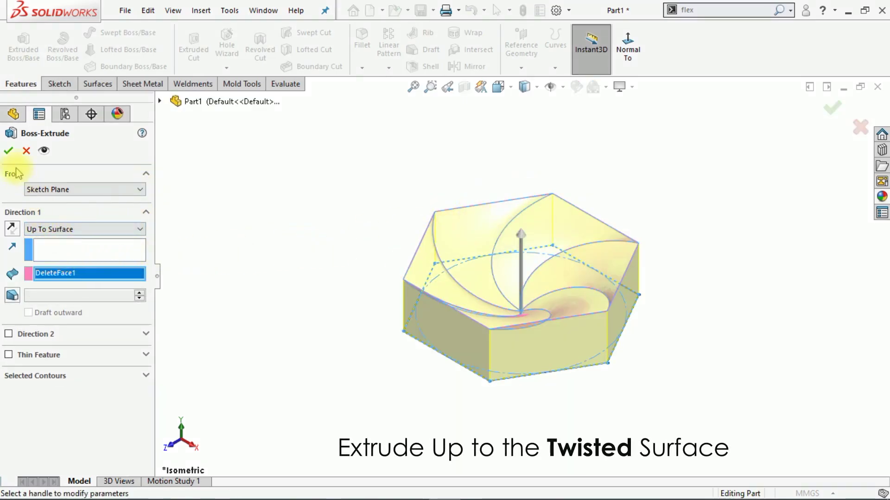
left_click(9, 150)
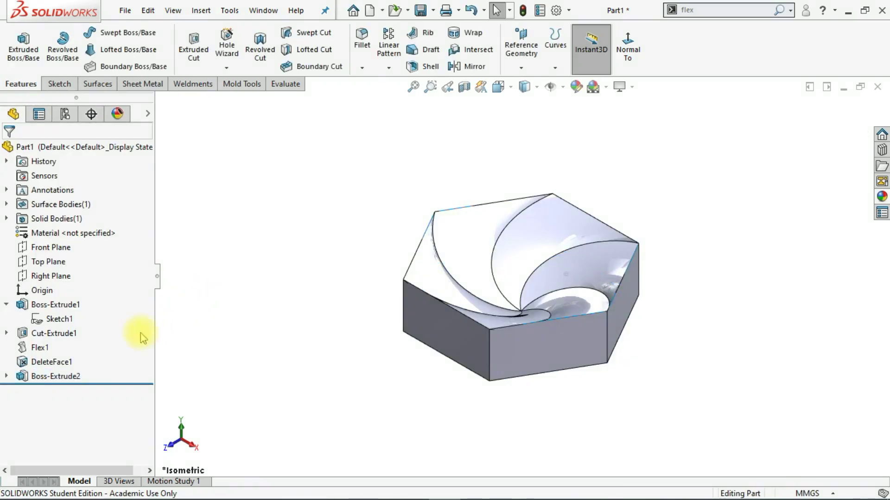
left_click(80, 361)
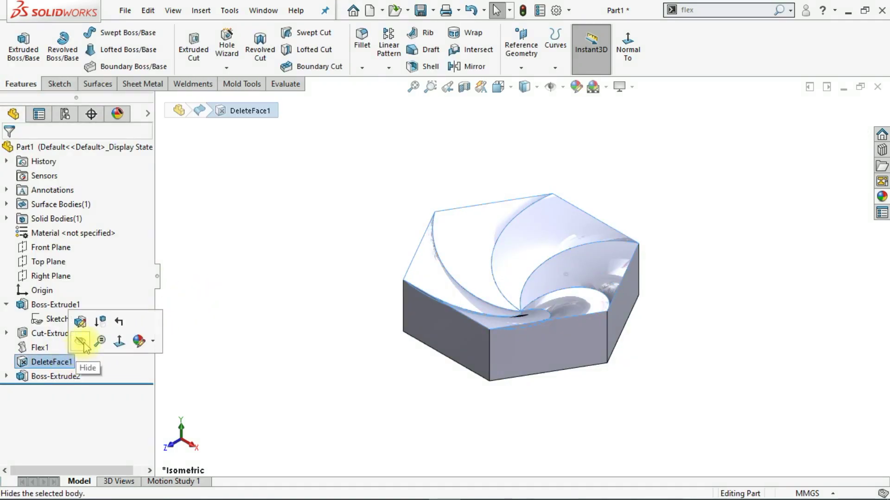
left_click(253, 291)
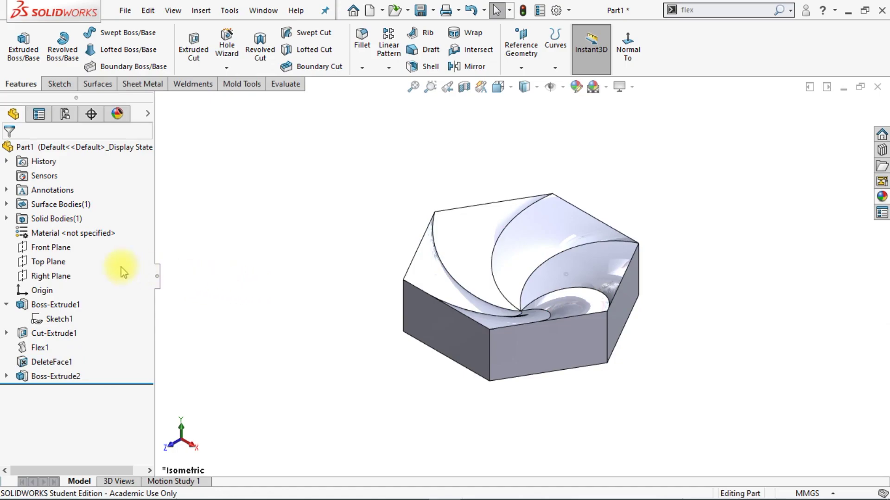
Step: In a Top Plane sketch viewed normal-to, draw a corner rectangle enclosing the hexagon block
left_click(50, 261)
left_click(68, 244)
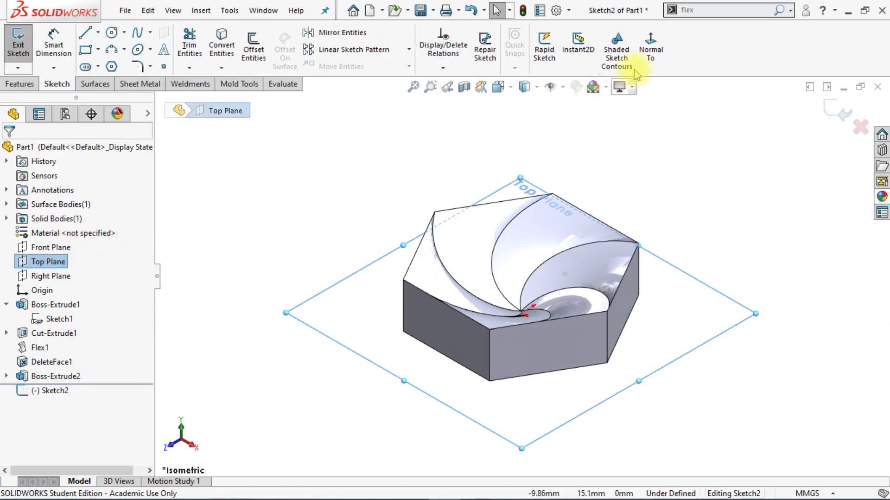
left_click(651, 47)
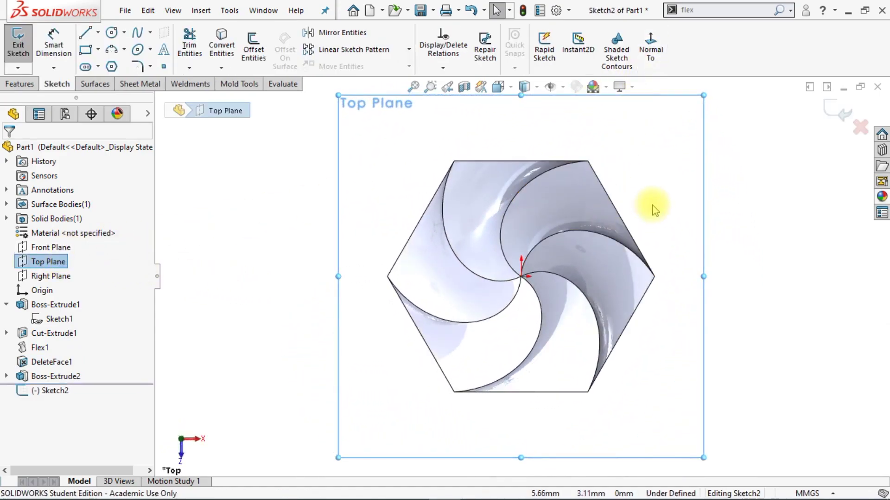
left_click(98, 50)
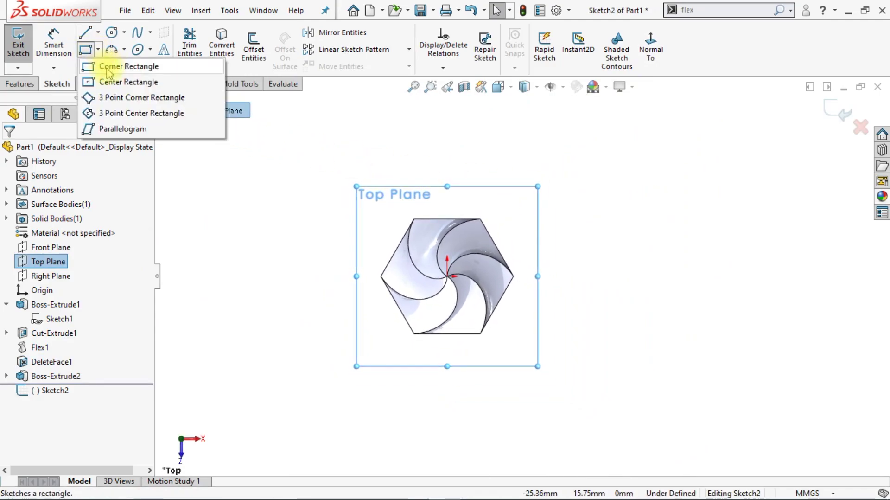
left_click(125, 67)
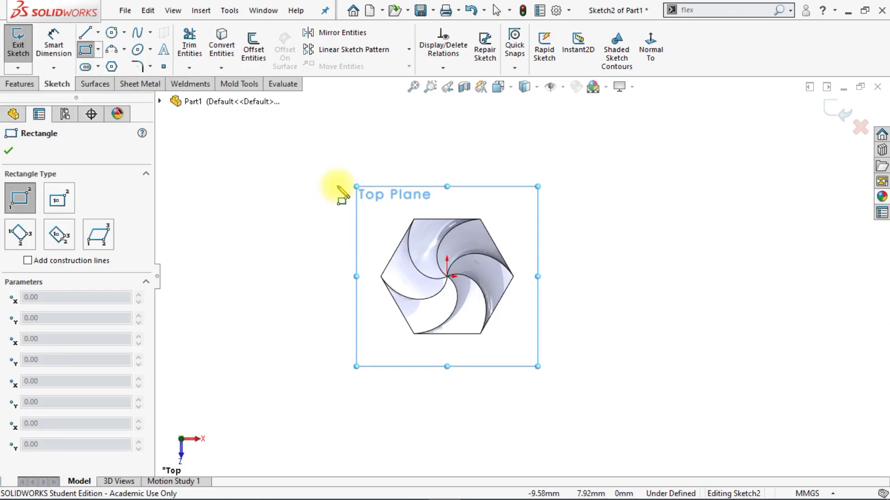
left_click_drag(338, 185, 681, 427)
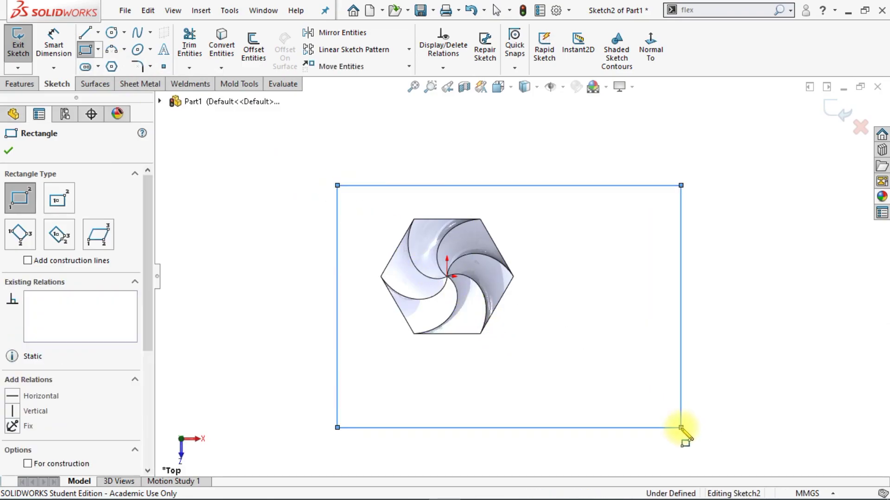
key("Escape")
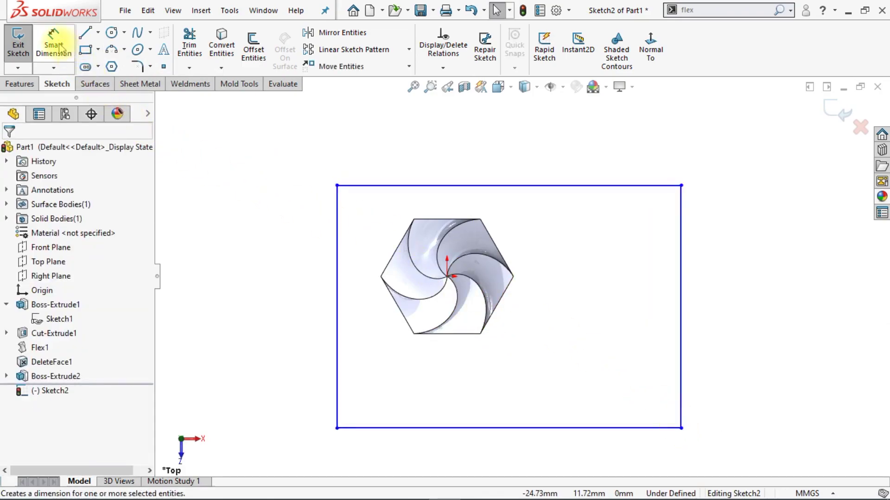
Step: Dimension the rectangle's top and left edges 7 mm from the hexagon centre
left_click(54, 47)
left_click(447, 277)
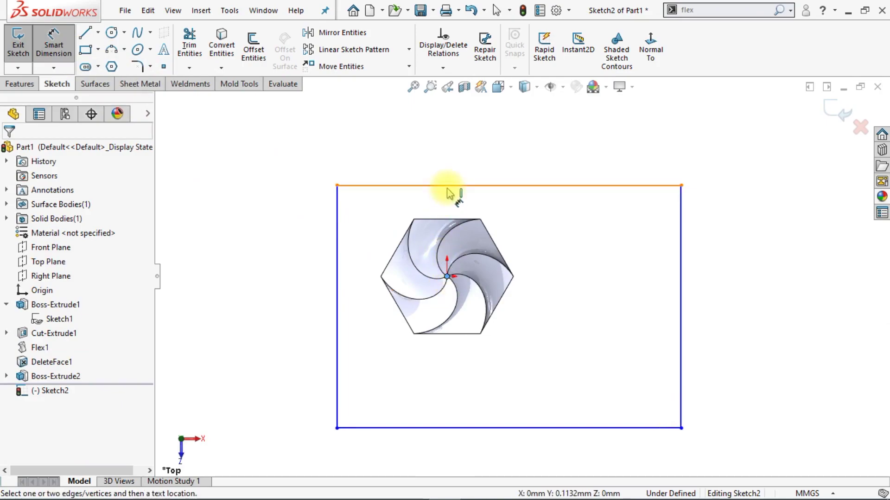
left_click(452, 186)
left_click(312, 227)
type("7")
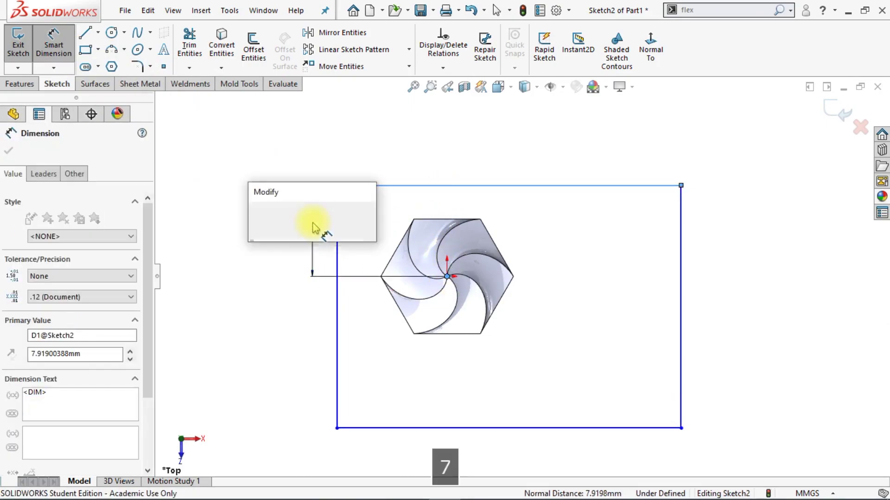
key("Return")
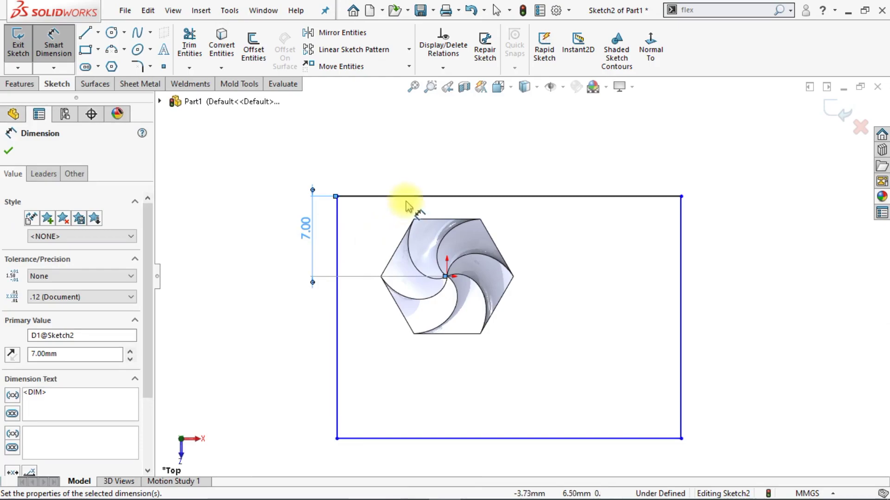
left_click(338, 227)
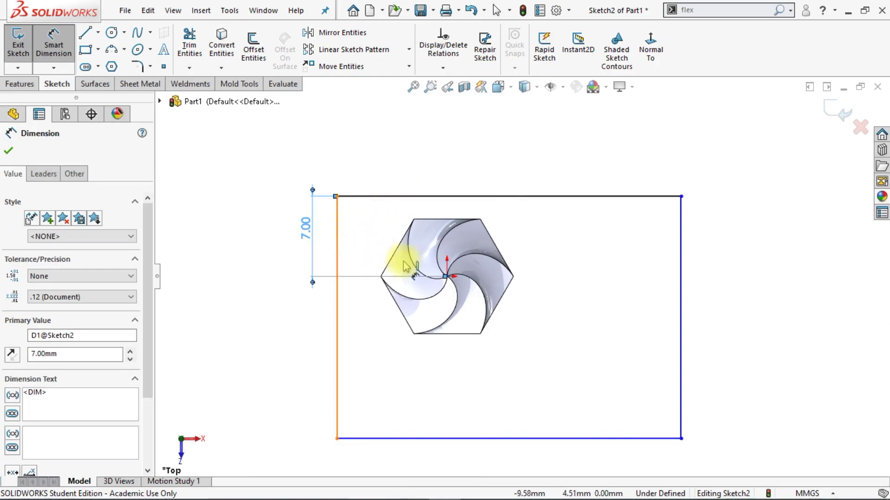
left_click(448, 277)
left_click(398, 156)
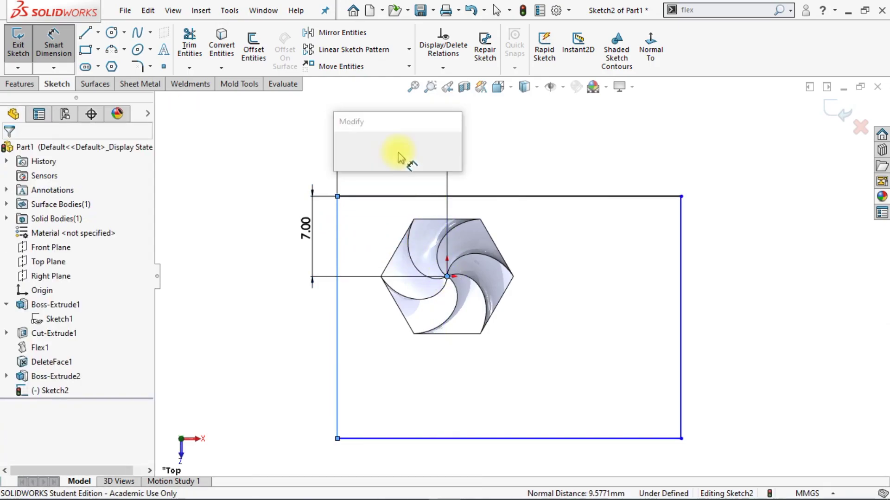
type("7")
key("Return")
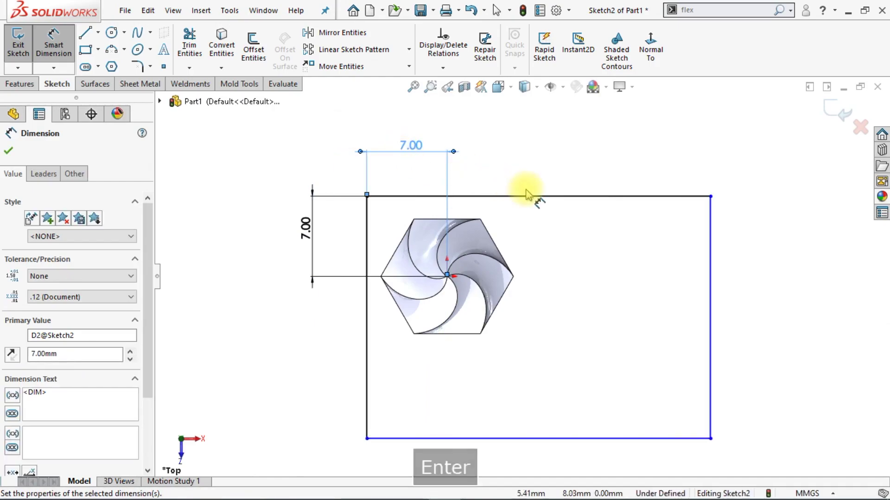
Step: Set the rectangle's width and height to 80 mm each
left_click(529, 200)
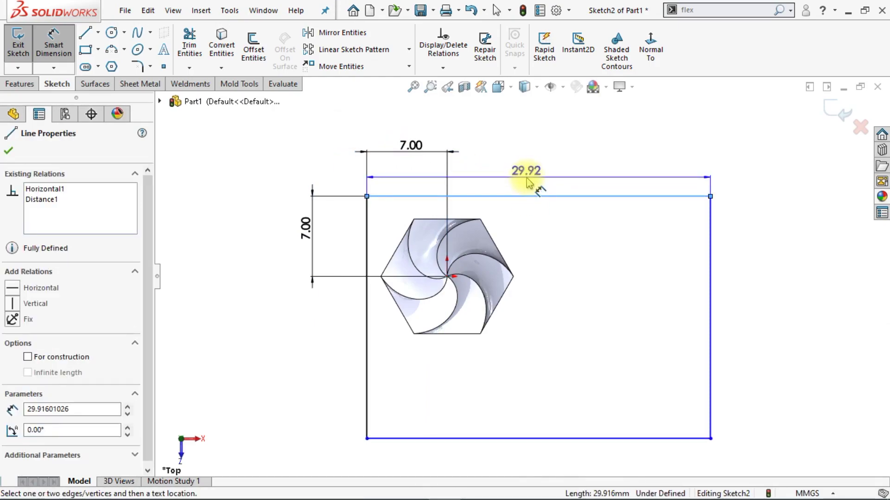
left_click(538, 182)
type("80")
key("Return")
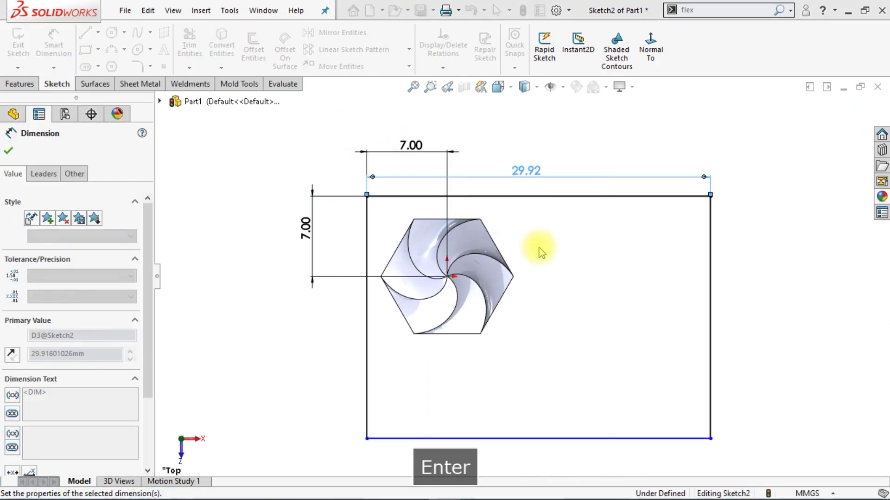
left_click(368, 351)
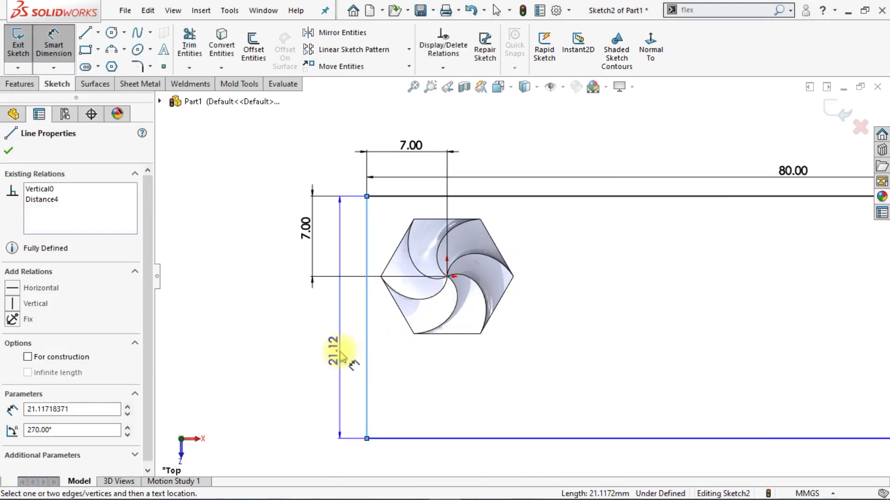
left_click(340, 355)
type("80")
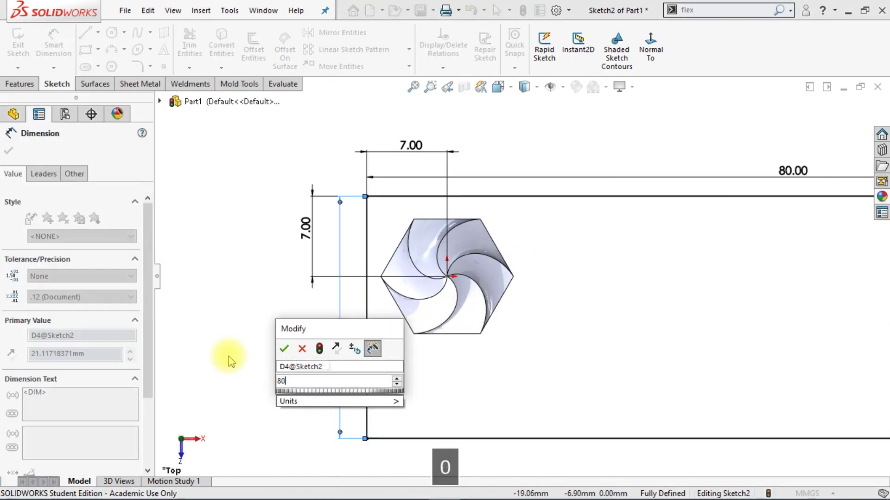
key("Return")
key("f")
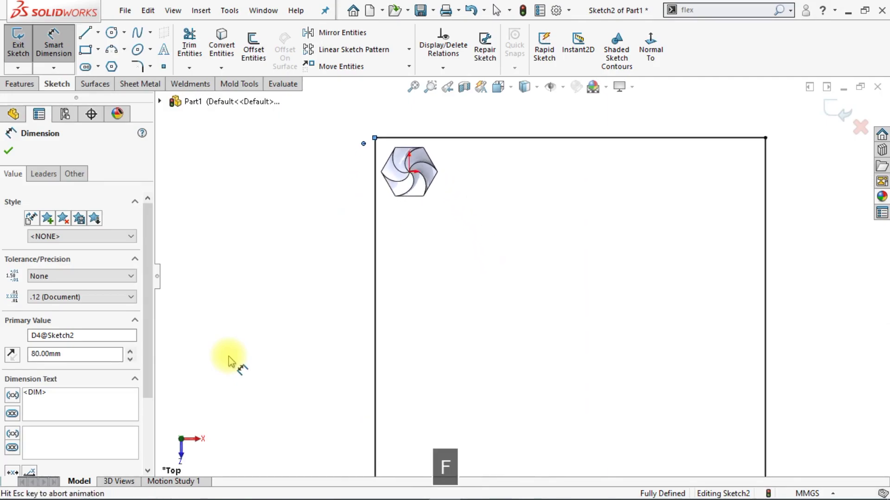
left_click(287, 314)
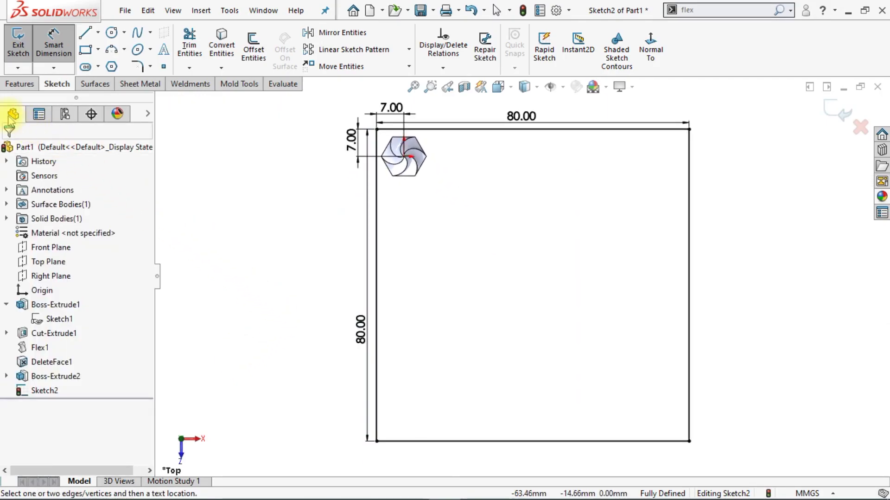
left_click(14, 84)
Step: Extrude the square 4 mm downward as a separate, unmerged base plate body
left_click(23, 46)
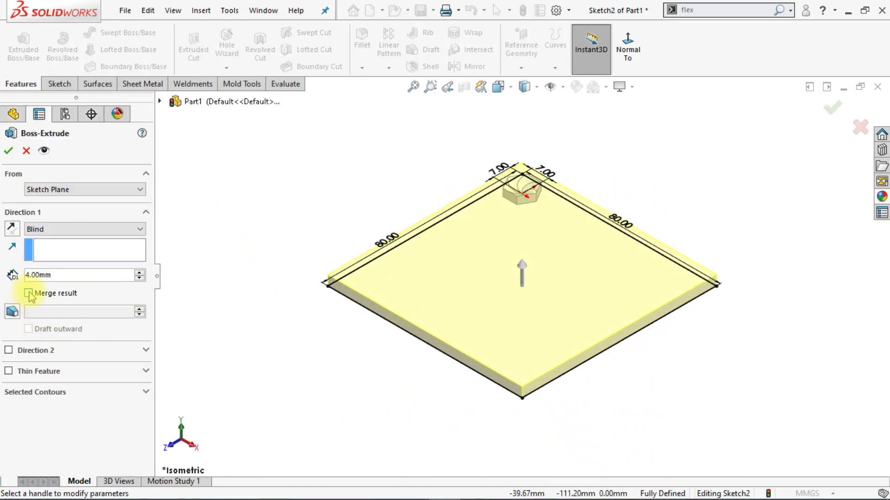
left_click(12, 228)
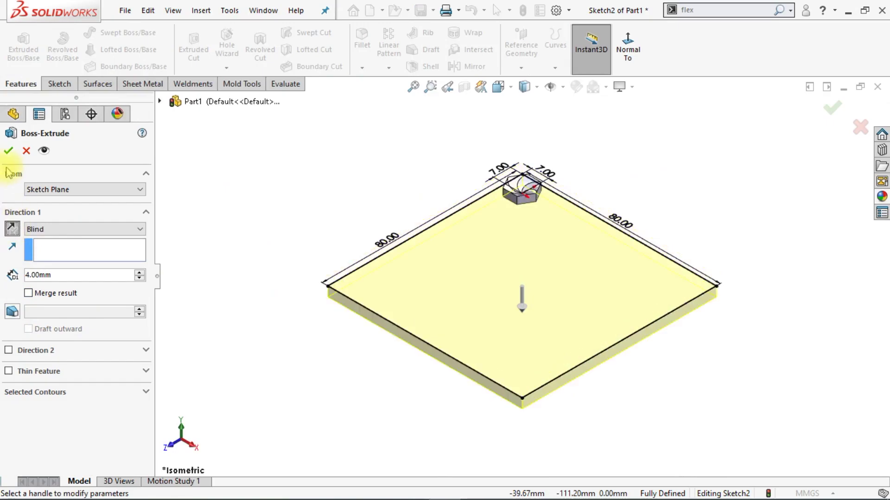
left_click(8, 152)
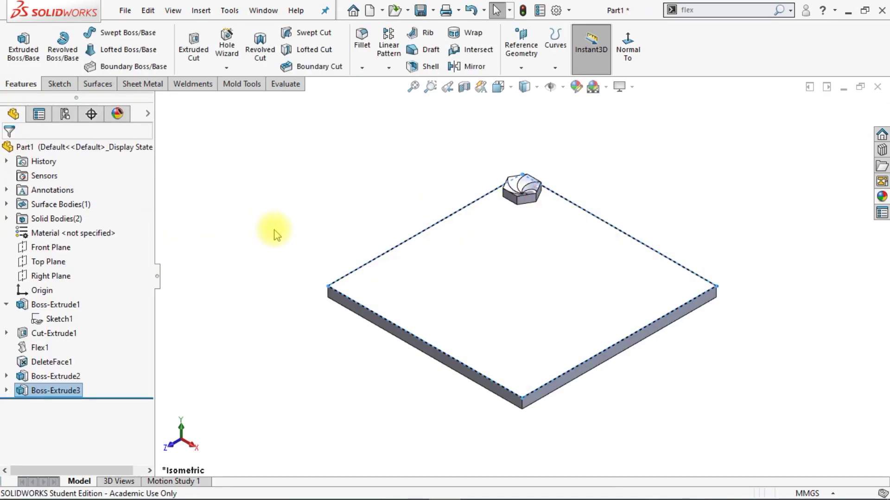
Step: Fill-pattern the Boss-Extrude2 hexagon body across the plate's top face at 10 mm spacing
left_click(388, 68)
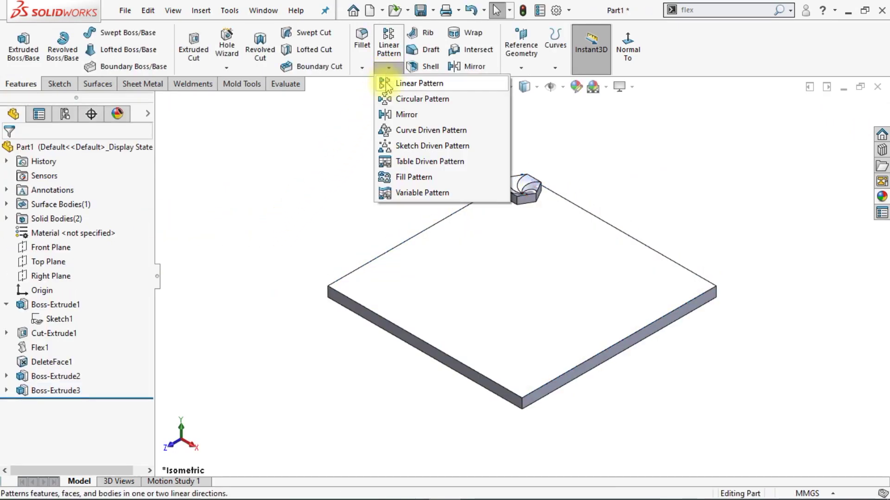
left_click(399, 176)
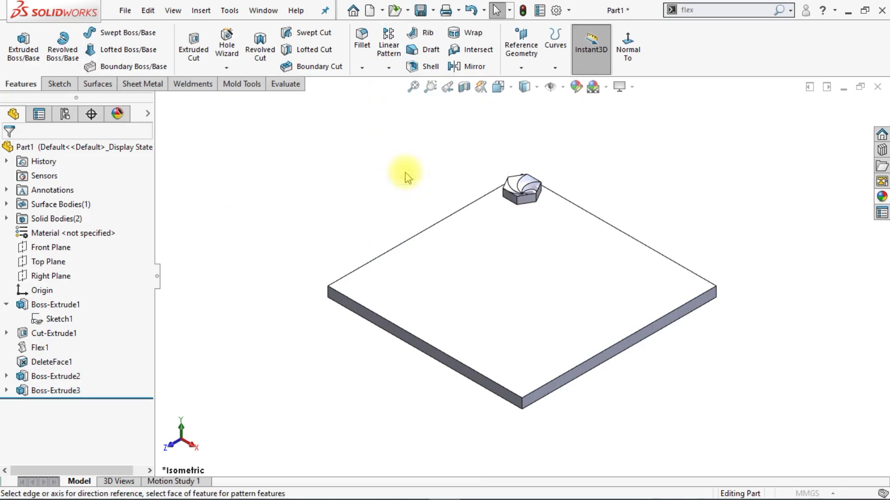
left_click(459, 262)
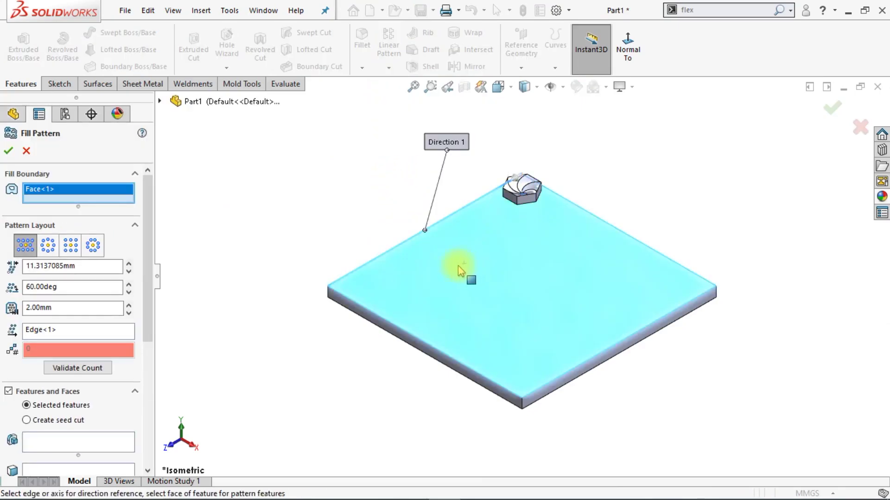
left_click_drag(149, 327, 149, 391)
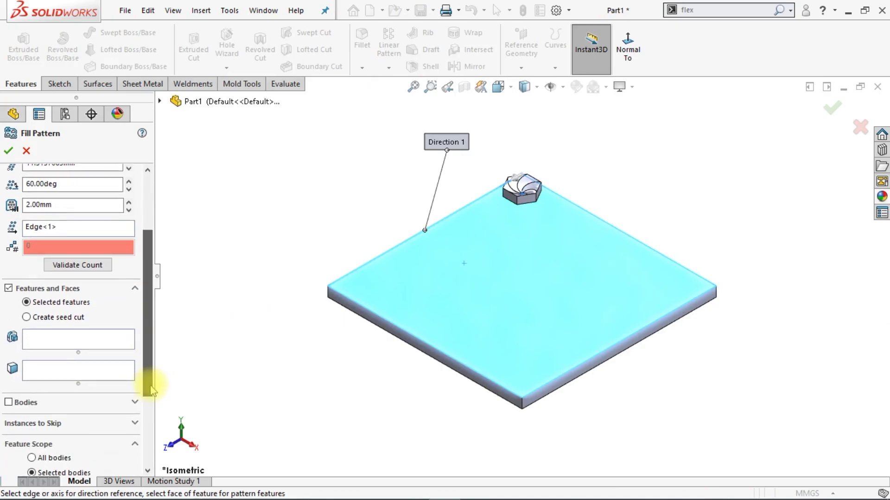
left_click(18, 397)
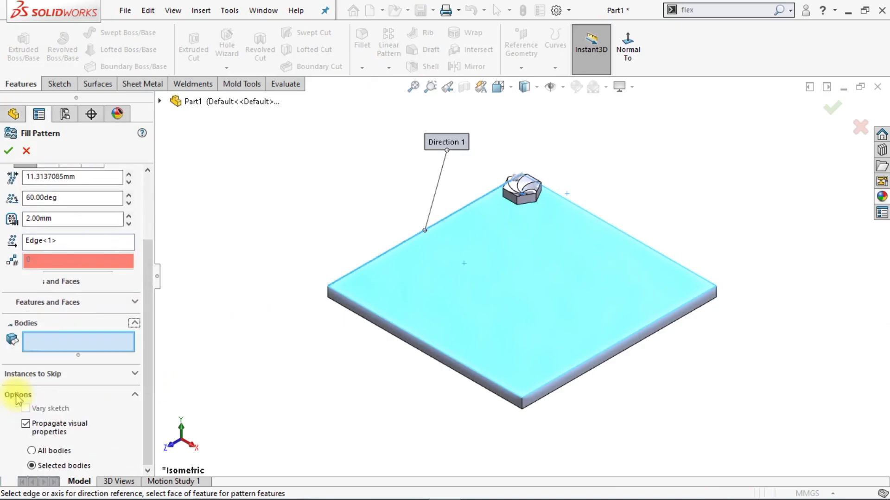
left_click(523, 199)
left_click(181, 429)
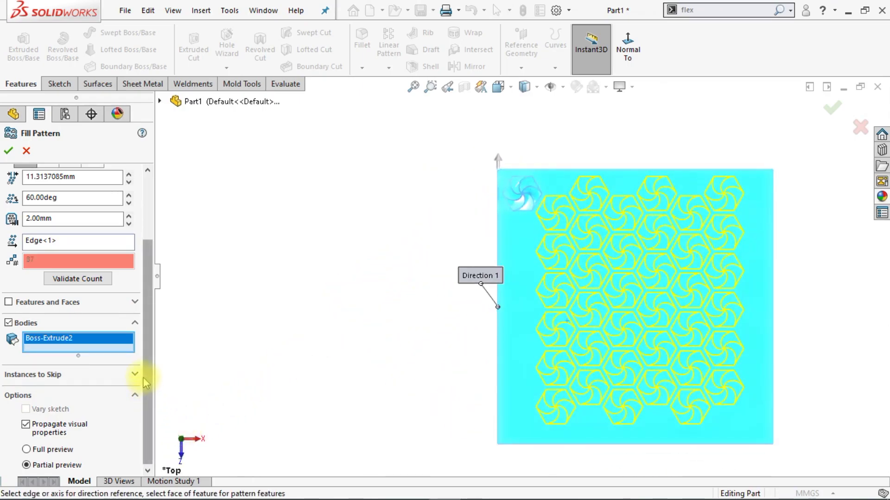
scroll(143, 373, "up", 4)
double_click(116, 263)
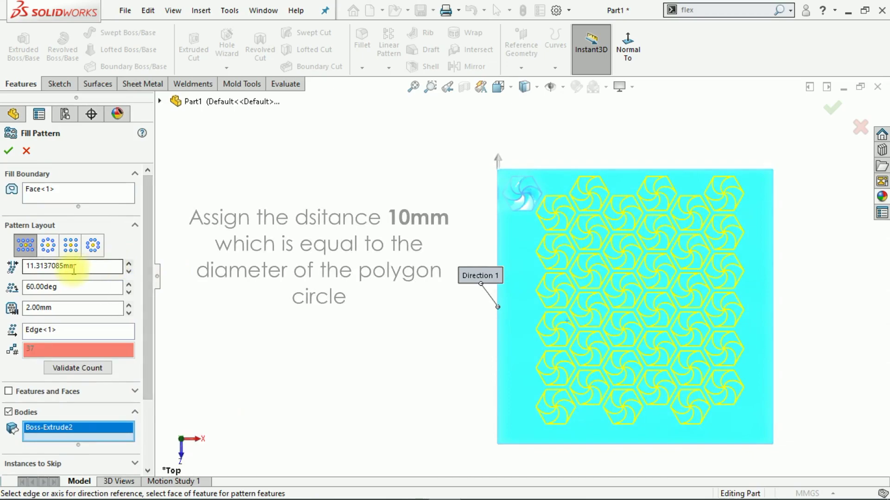
type("10")
key("Return")
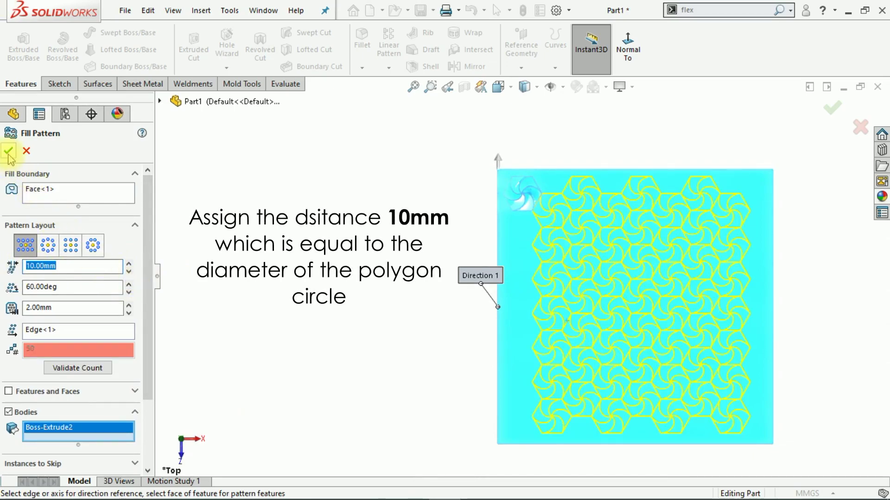
left_click(9, 152)
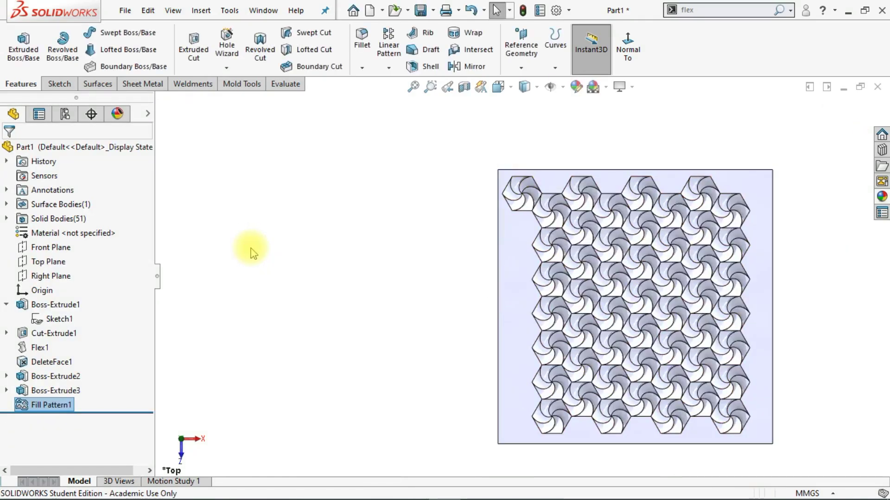
Step: Hide the base plate Boss-Extrude3 in isometric view
key("ctrl+7")
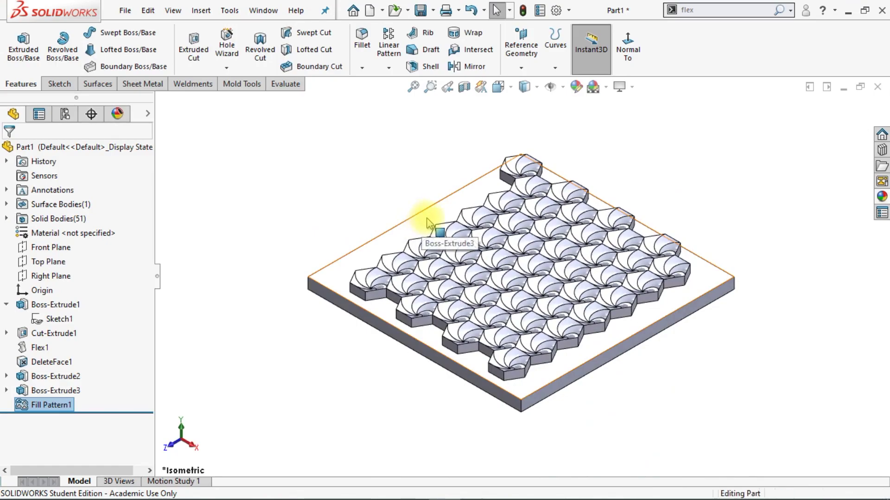
left_click(424, 222)
left_click(504, 179)
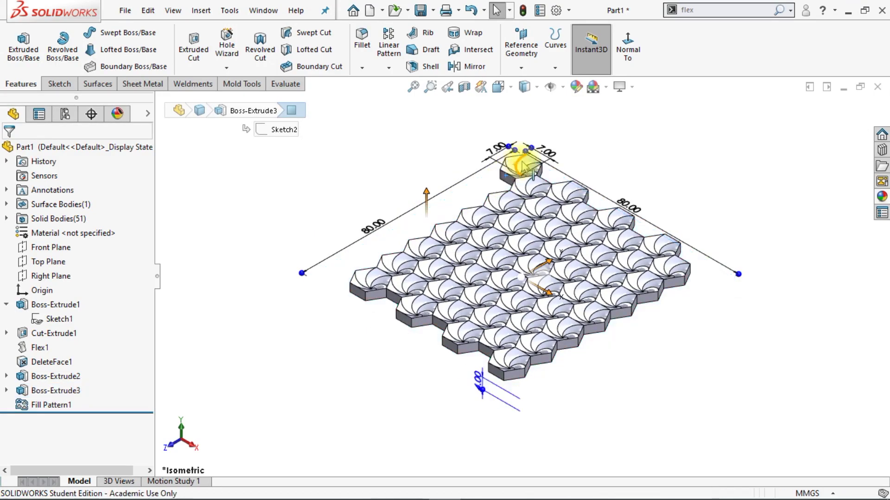
left_click(527, 167)
left_click(585, 126)
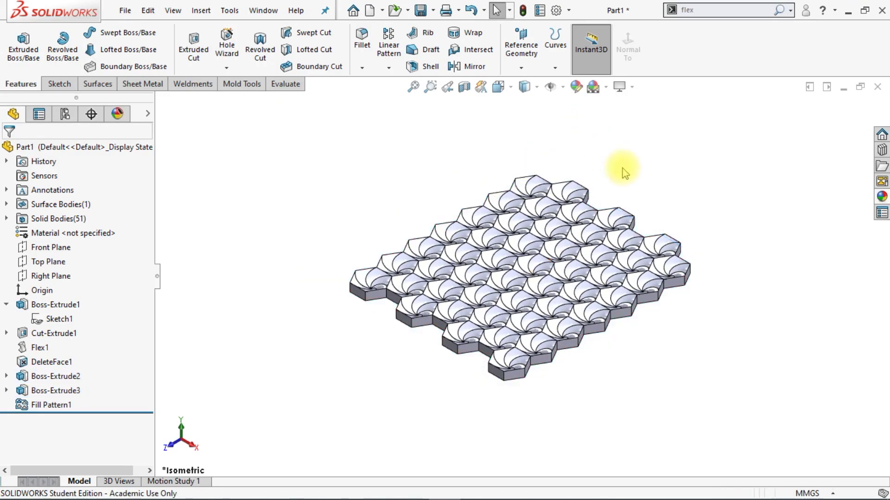
Step: Combine all the Fill Pattern1 hexagon cell bodies with Add
type("c")
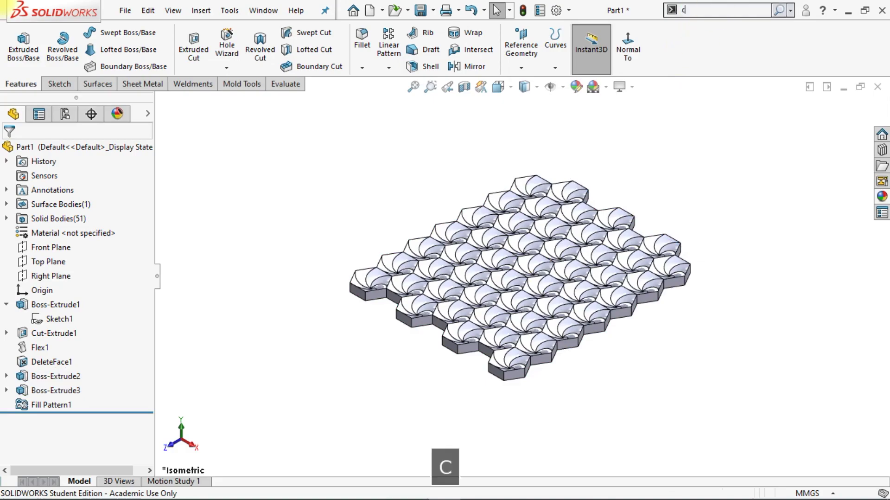
type("om")
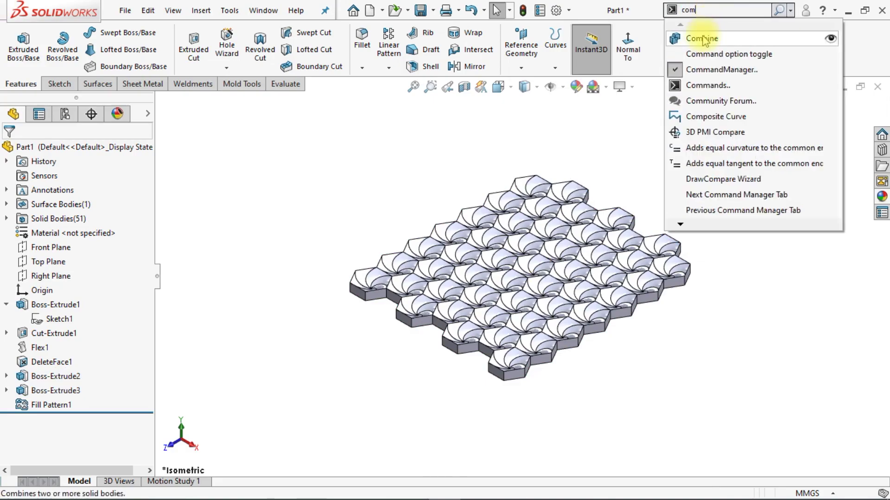
left_click(681, 36)
scroll(417, 185, "up", 3)
mouse_move(414, 180)
left_mouse_down()
mouse_move(464, 371)
mouse_move(356, 358)
mouse_move(330, 332)
left_mouse_up()
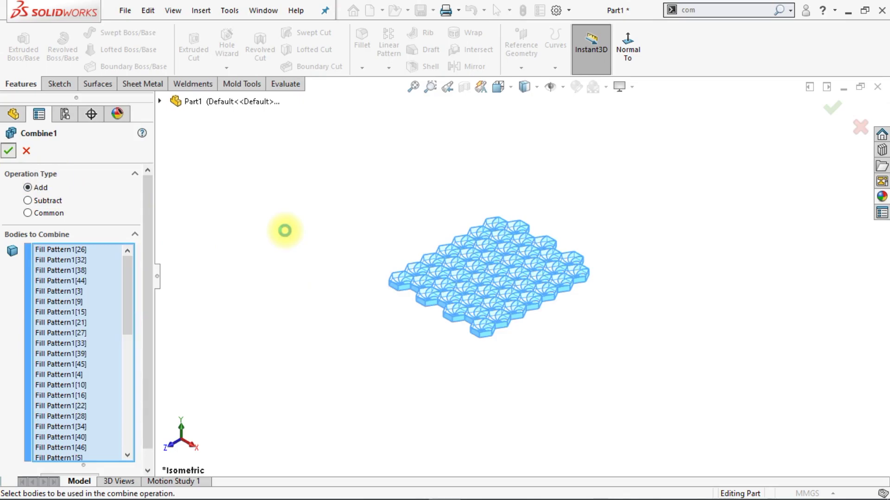
key("Return")
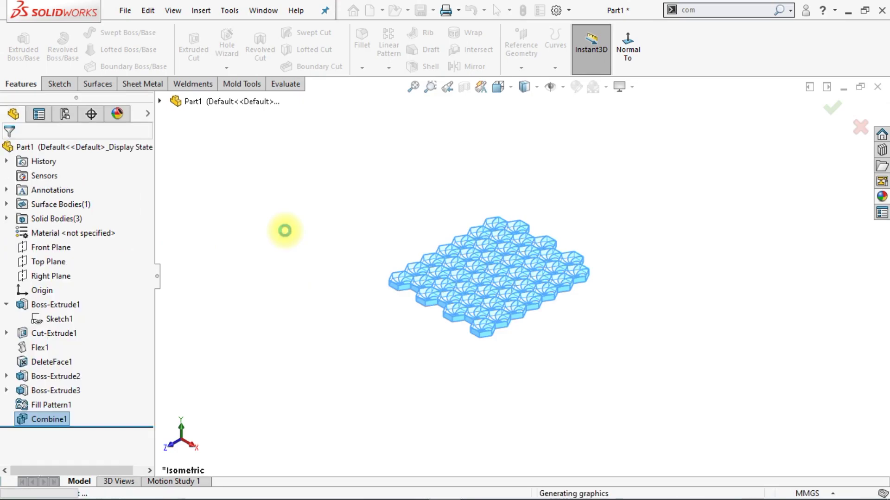
Step: Sketch a corner rectangle over the pattern on the Top Plane
left_click(55, 259)
left_click(60, 243)
left_click(650, 44)
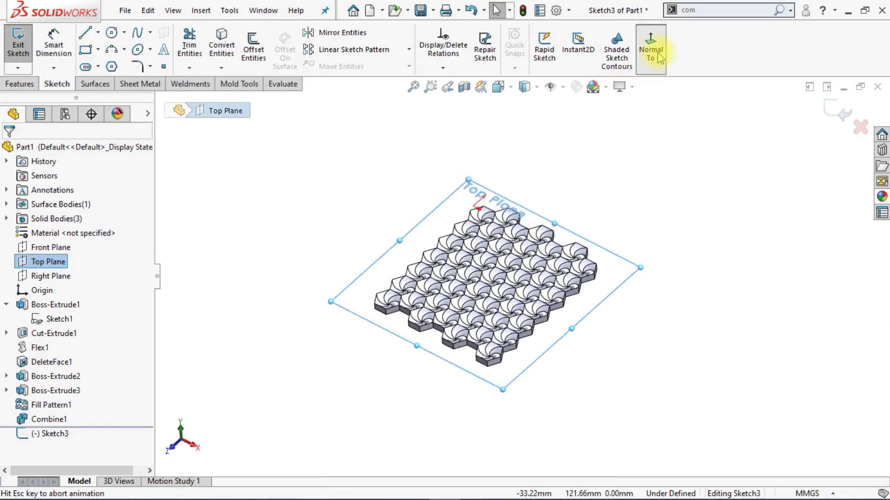
left_click(97, 50)
left_click(113, 68)
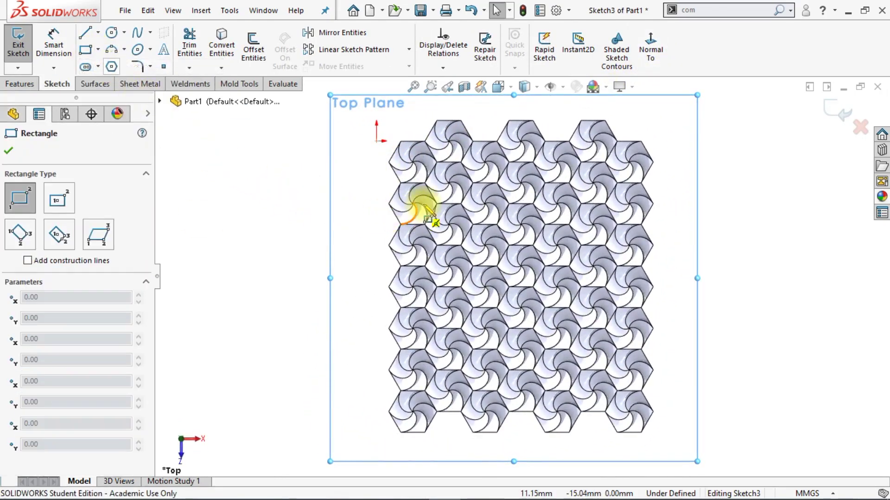
left_click(412, 204)
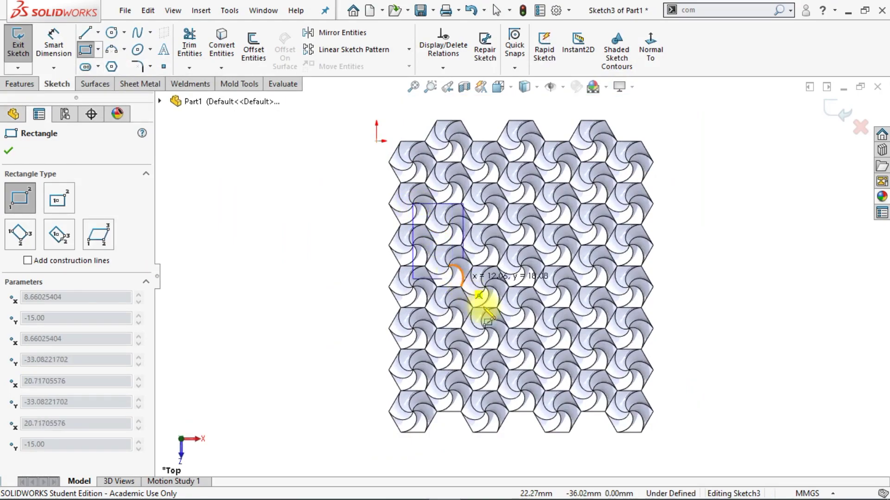
left_click(629, 369)
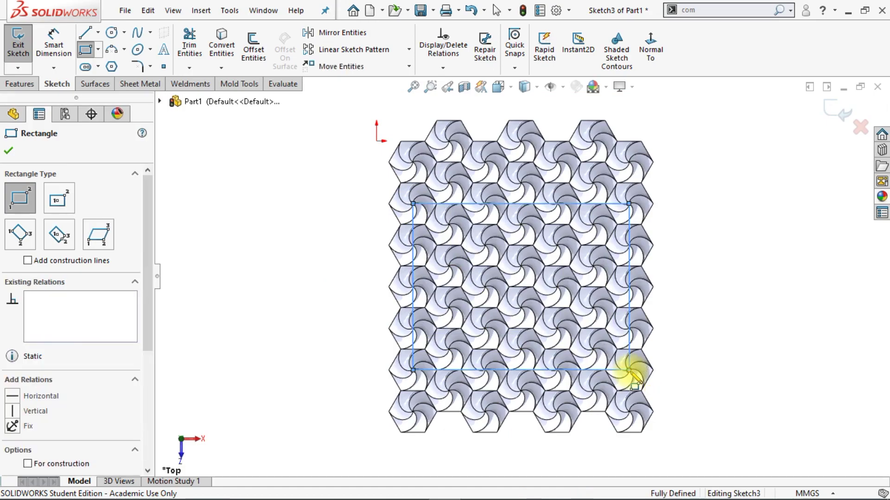
key("Escape")
Step: Extrude-cut the rectangle Through All - Both, keeping only the material inside it
left_click(19, 83)
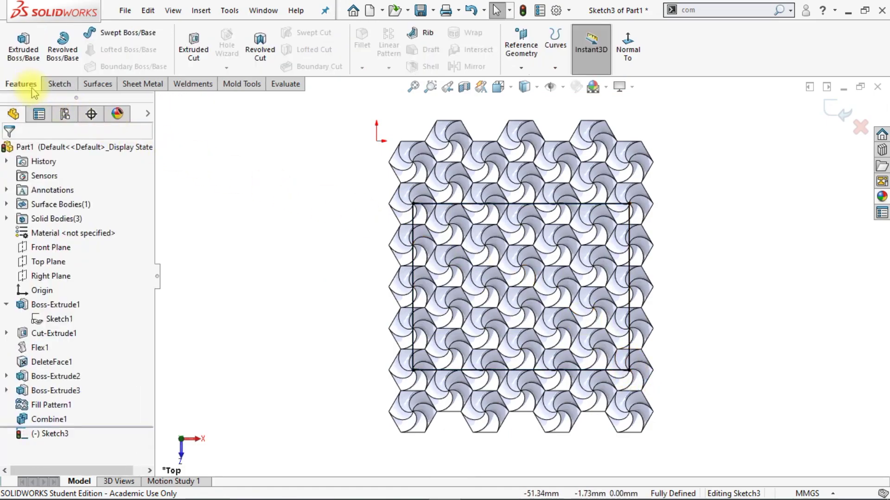
left_click(194, 49)
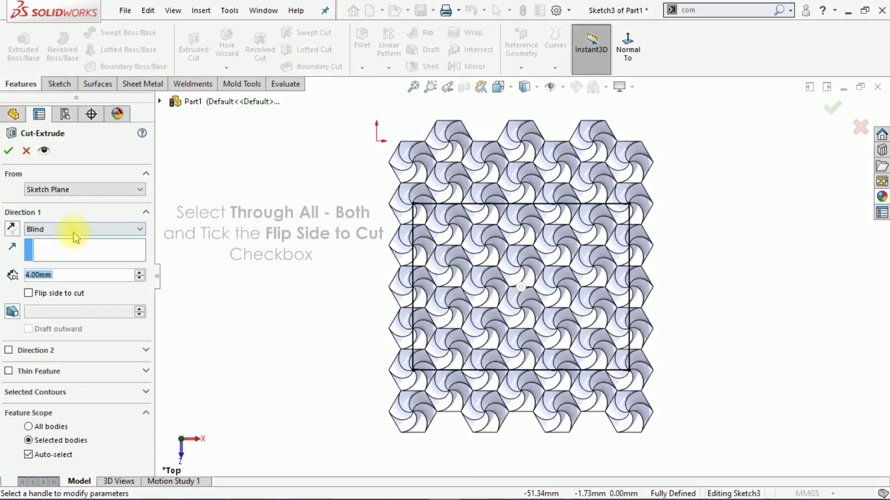
left_click(74, 229)
left_click(74, 256)
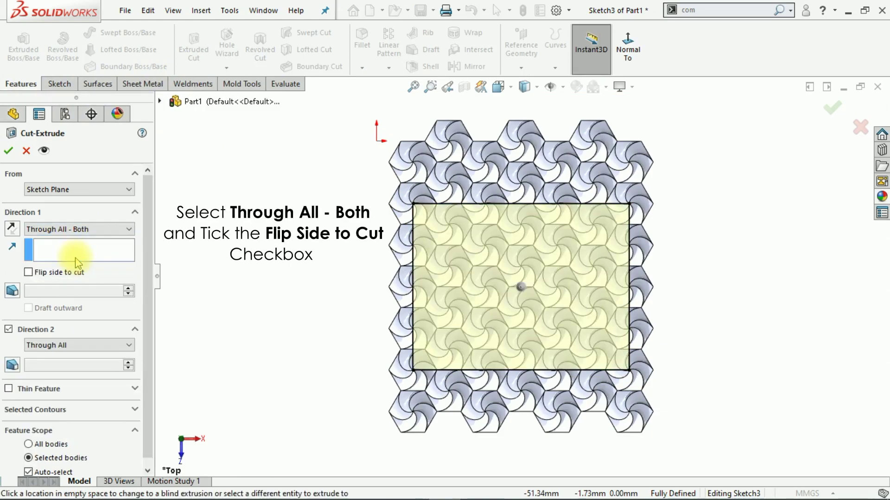
left_click(9, 150)
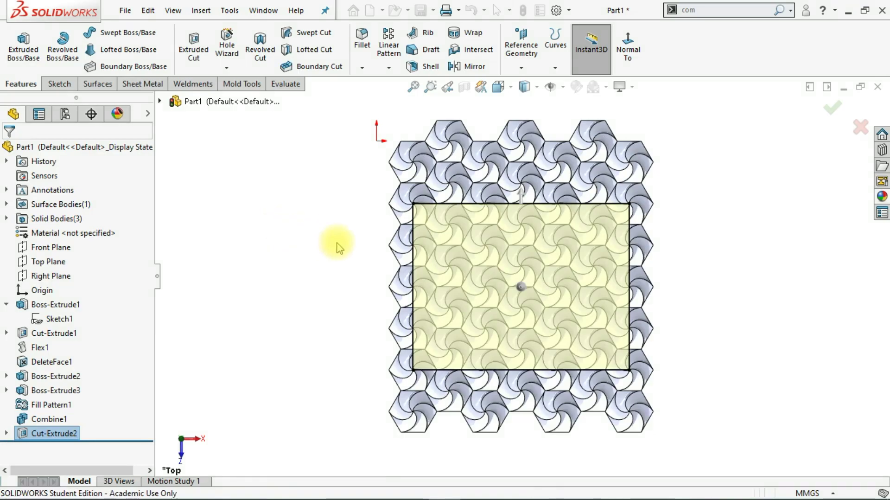
Step: Offset the trimmed panel's bottom face by 1 mm using Move Face
key("Escape")
key("ctrl+7")
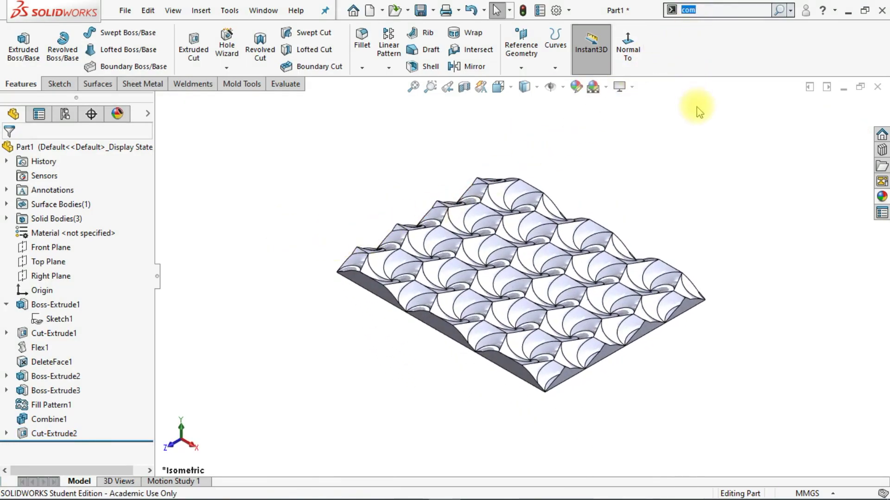
type("move")
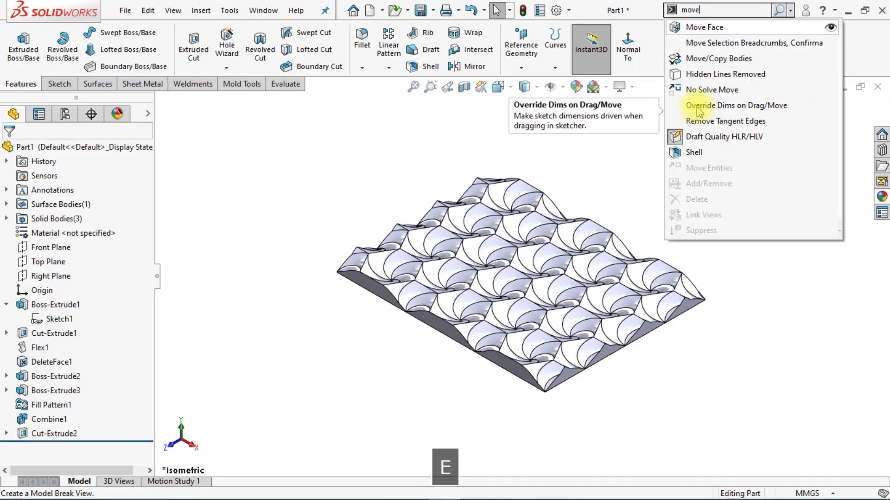
left_click(724, 28)
mouse_move(741, 236)
middle_mouse_down()
mouse_move(704, 319)
mouse_move(574, 298)
middle_mouse_up()
left_click(550, 284)
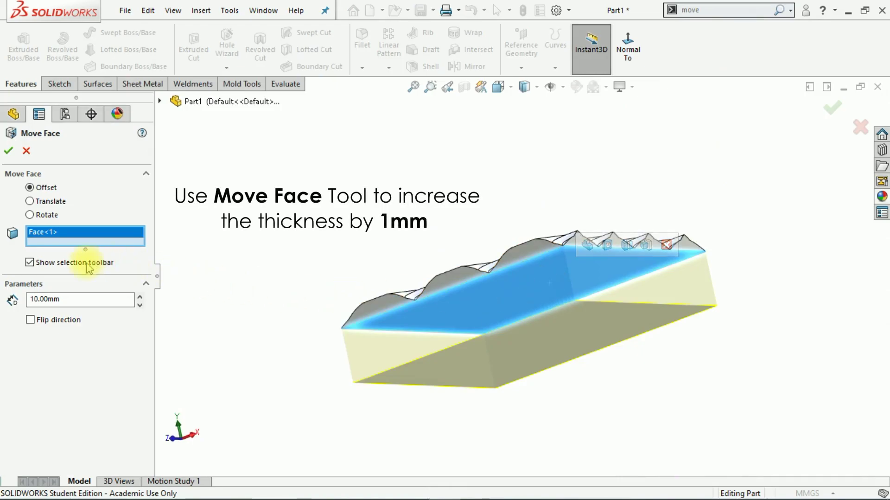
type("1")
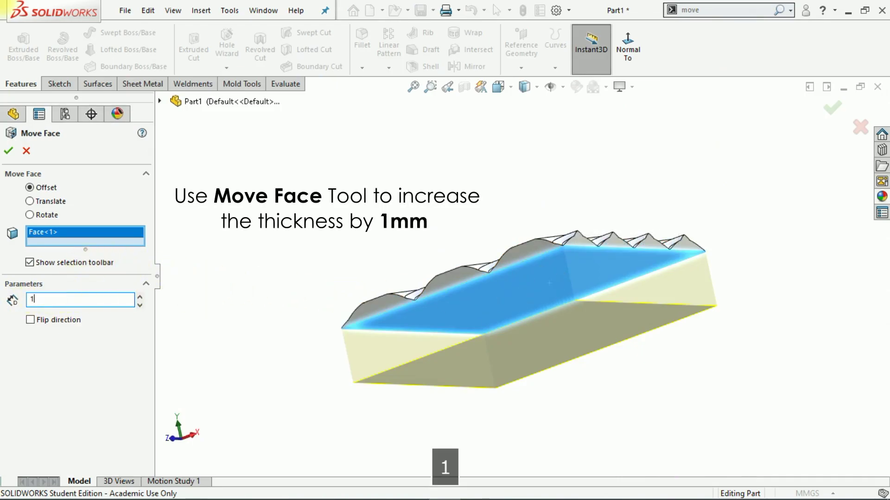
key("Return")
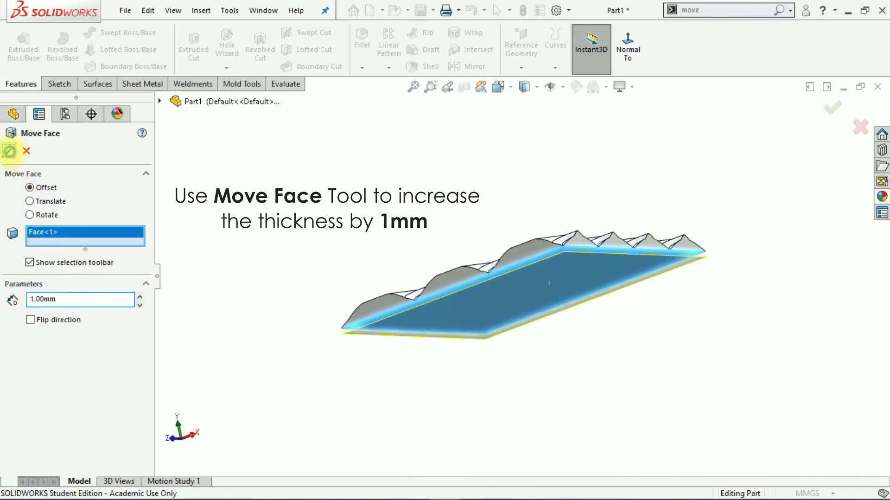
left_click(9, 150)
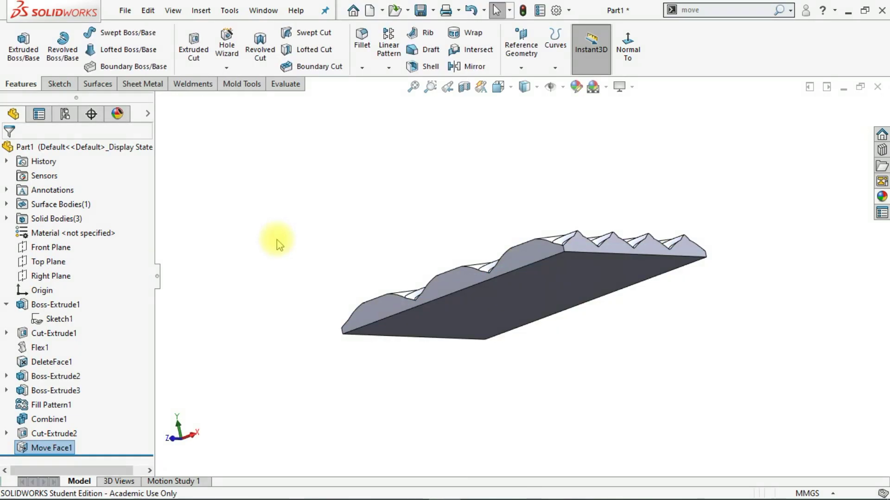
key("ctrl+7")
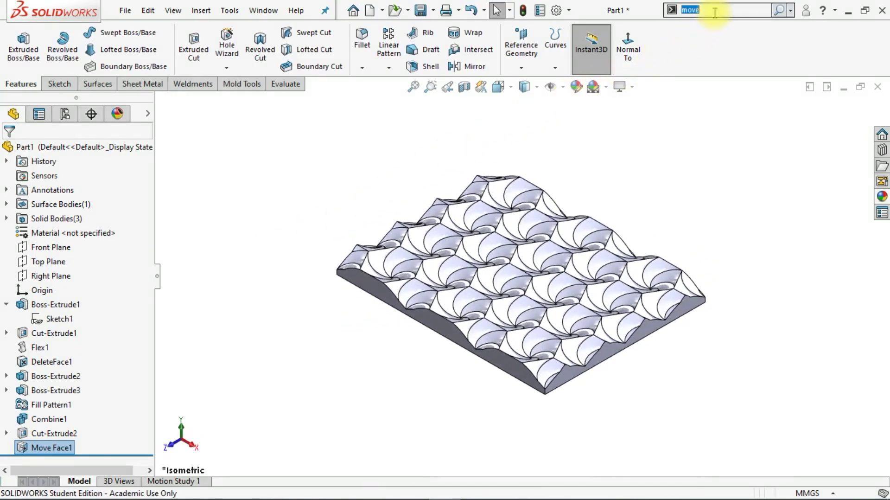
Step: Start a Flex on the swirl panel body and turn the bend axis across the panel
type("flex")
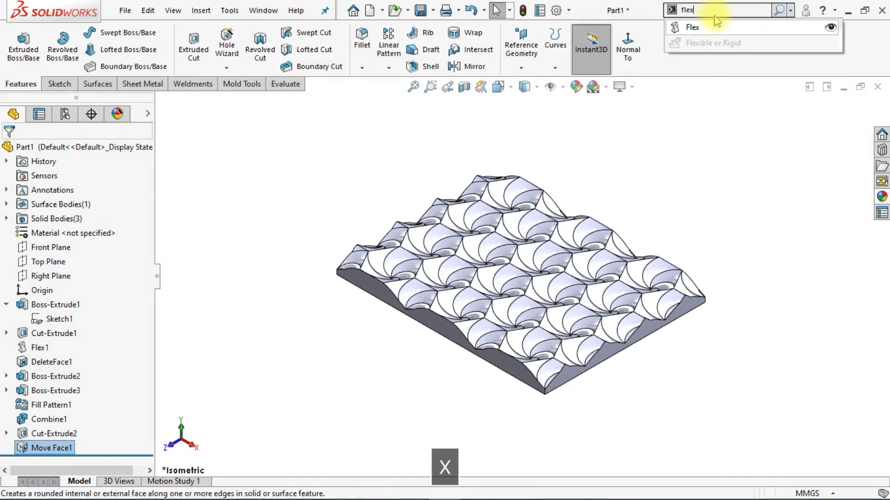
left_click(695, 26)
left_click(564, 256)
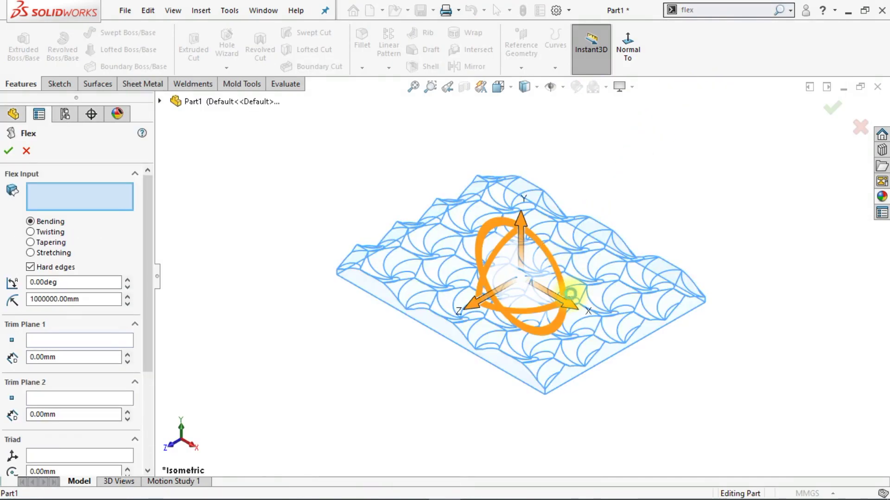
left_click(571, 293)
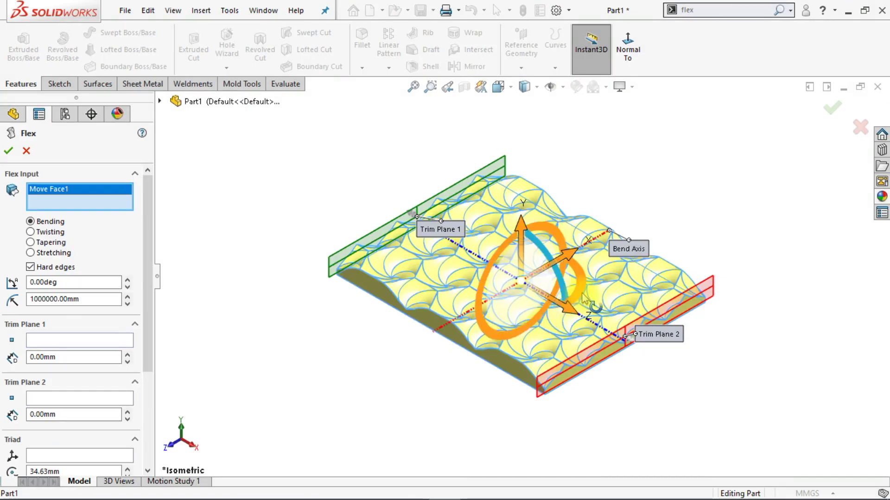
mouse_move(526, 316)
left_mouse_down()
mouse_move(579, 266)
mouse_move(547, 241)
mouse_move(538, 246)
left_mouse_up()
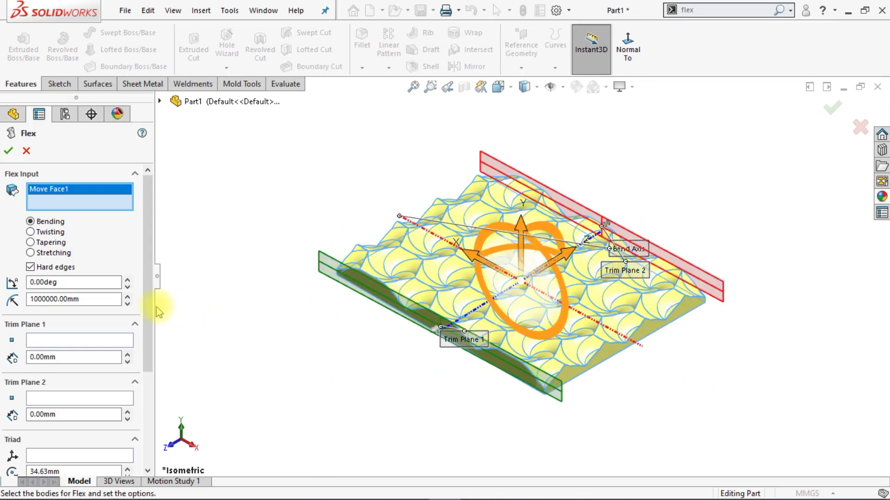
left_click_drag(148, 307, 144, 390)
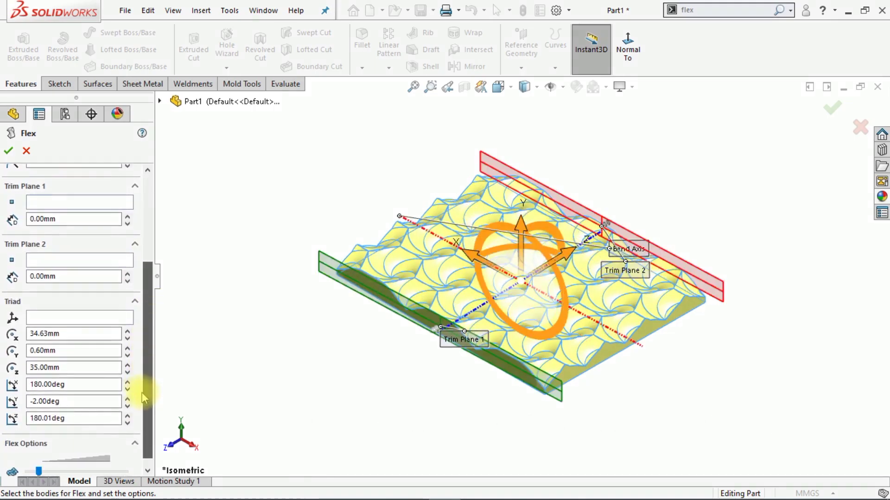
Step: Set the flex triad to Y rotation 0°, Z rotation 180° and Y origin 0 mm
double_click(80, 400)
type("0")
key("Return")
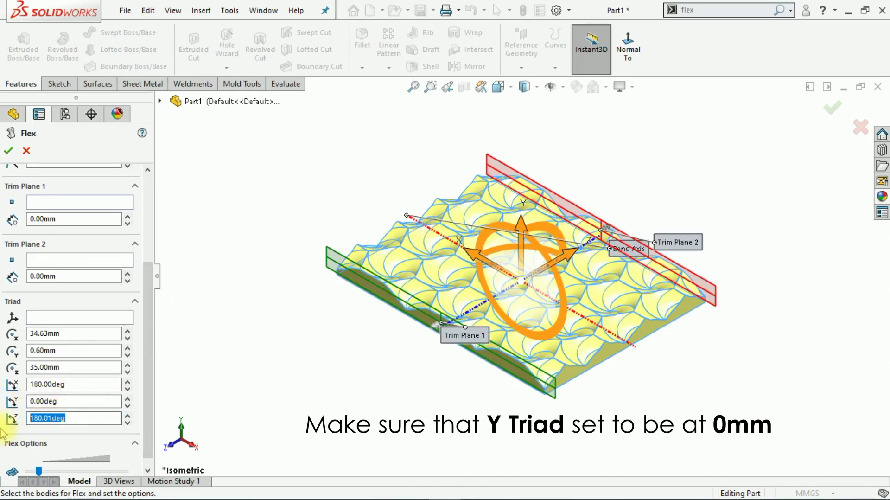
type("180")
key("Return")
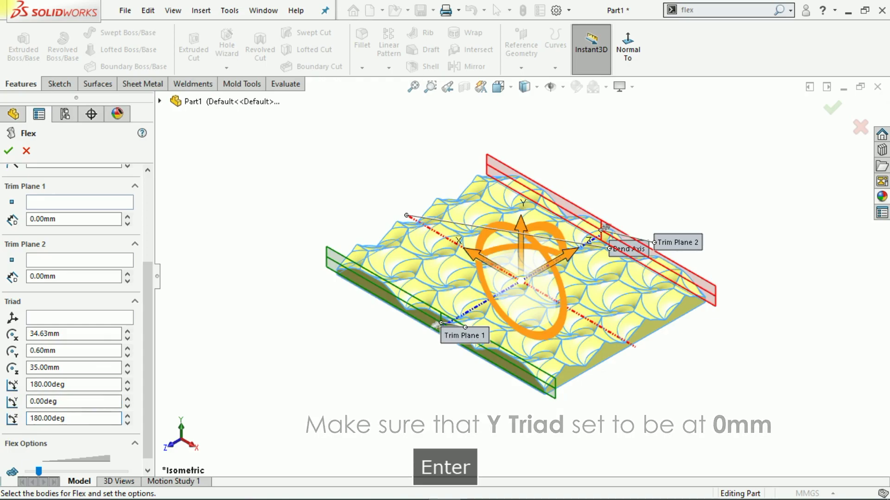
left_click(77, 383)
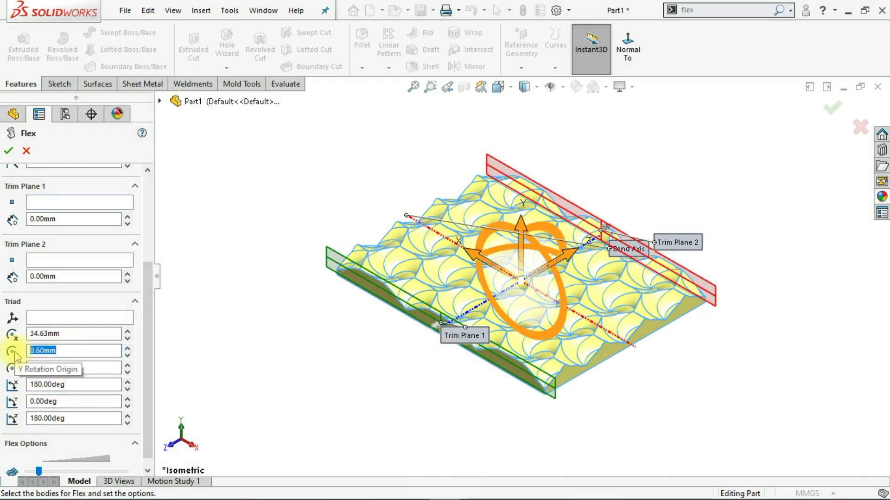
type("0")
key("Return")
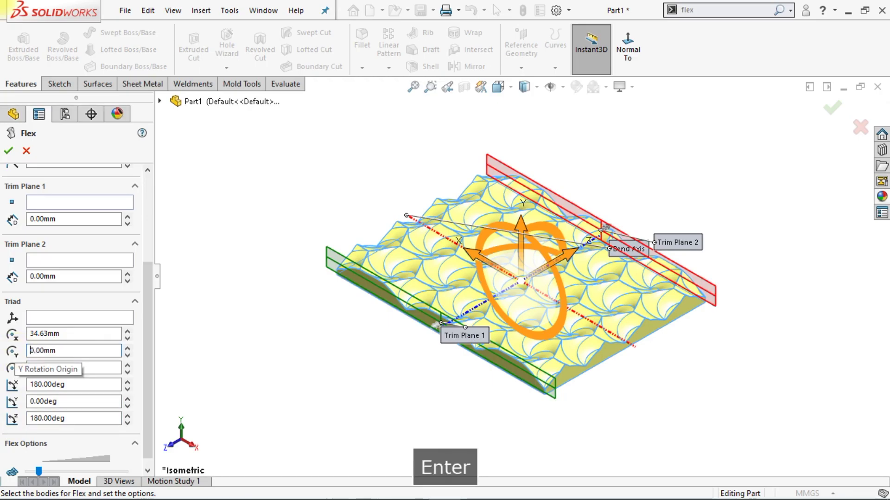
Step: Set the bend angle to 120° and accept Flex2
left_click_drag(148, 344, 147, 248)
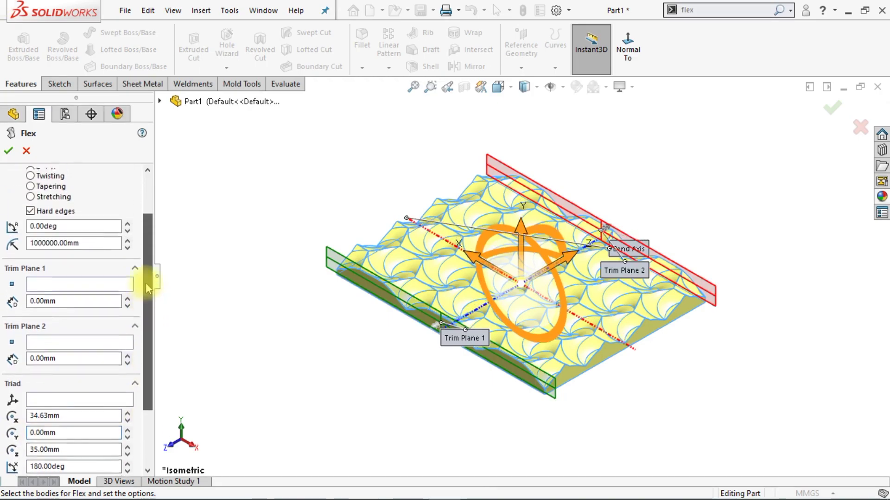
left_click(76, 280)
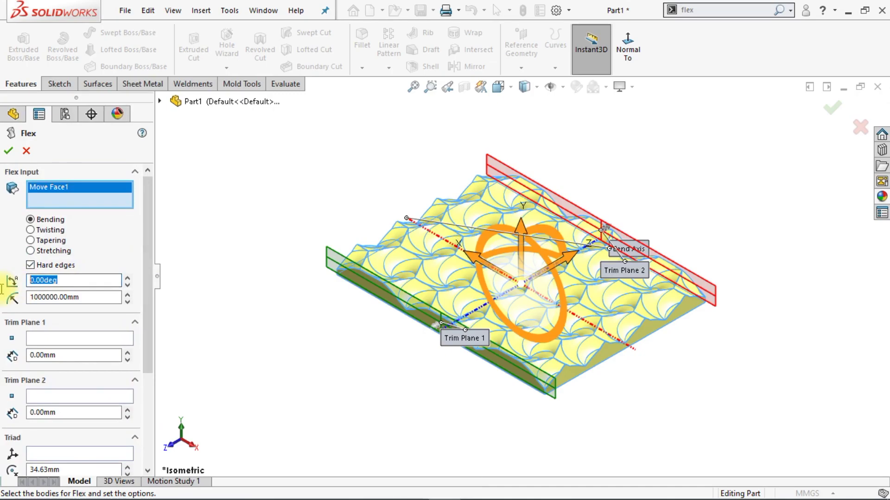
type("120")
key("Return")
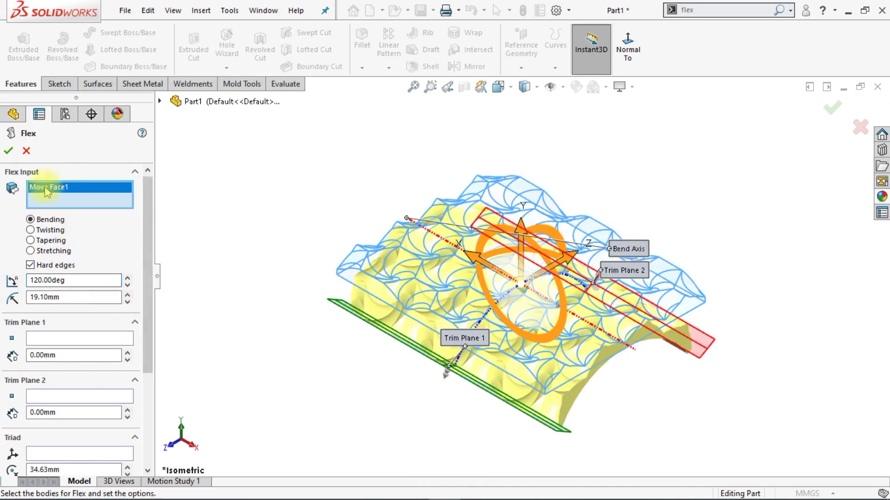
left_click(244, 174)
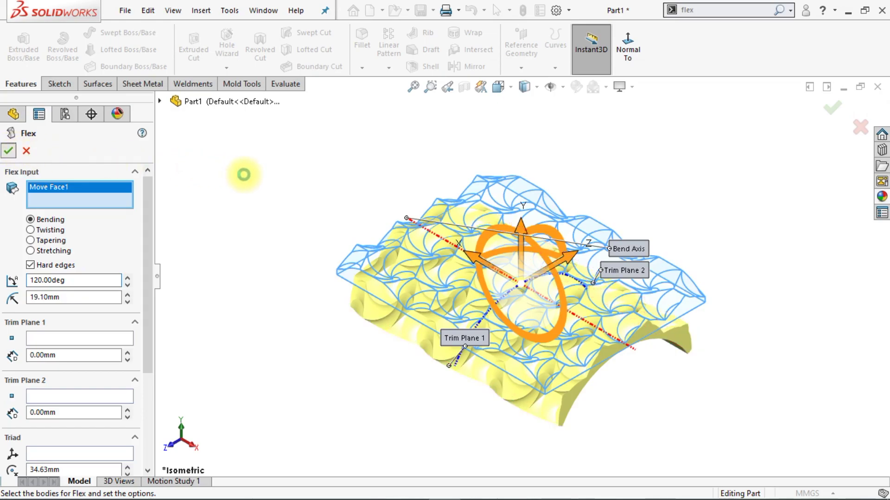
right_click(244, 175)
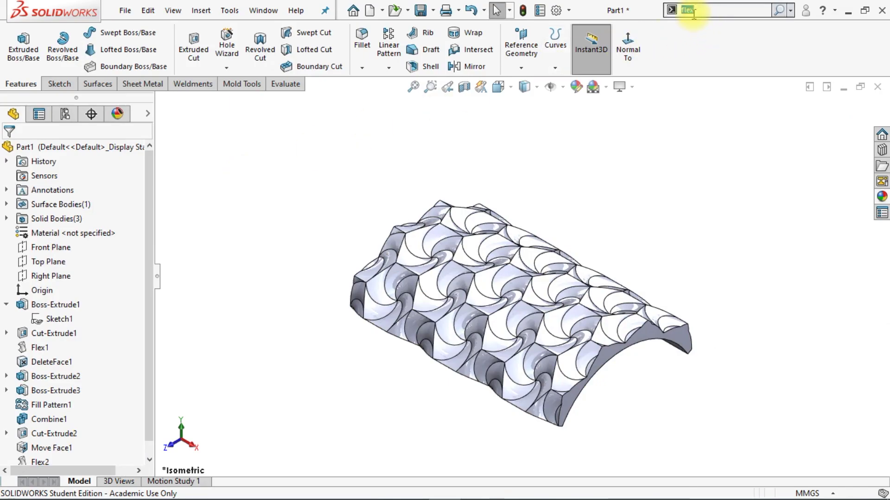
Step: Copy the Flex2 body and translate it from one arch corner to the opposite end corner
type("move")
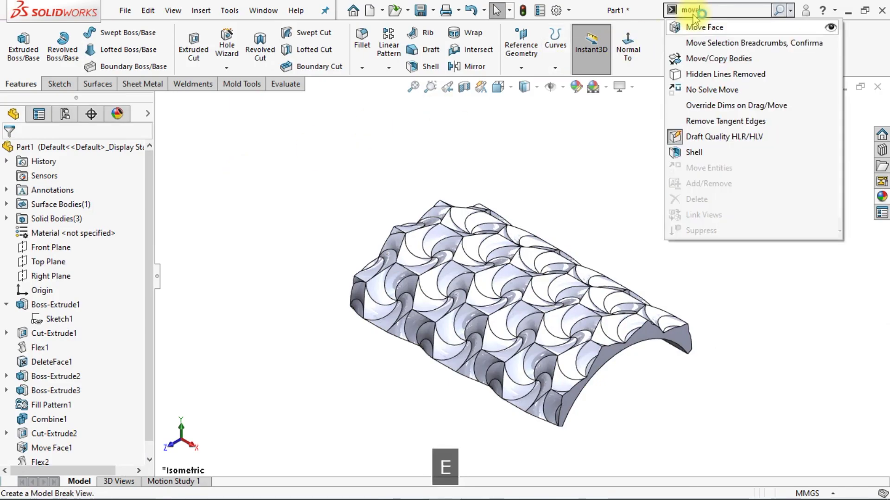
left_click(718, 58)
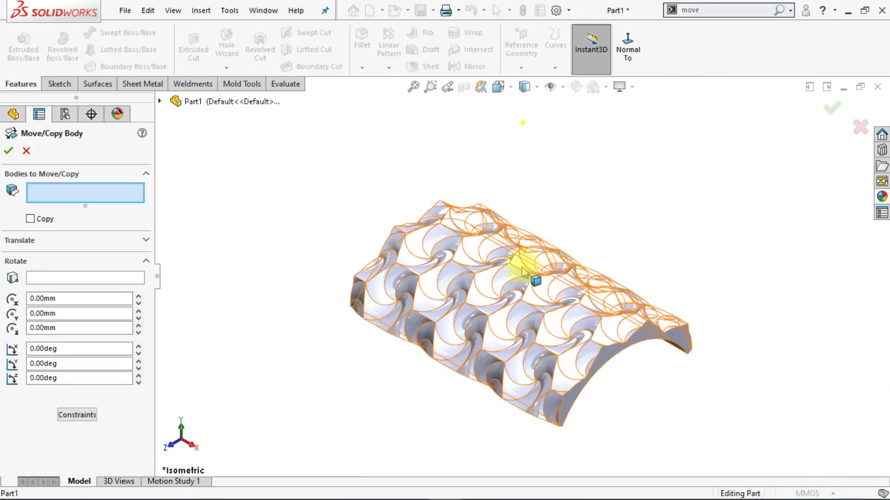
left_click(412, 275)
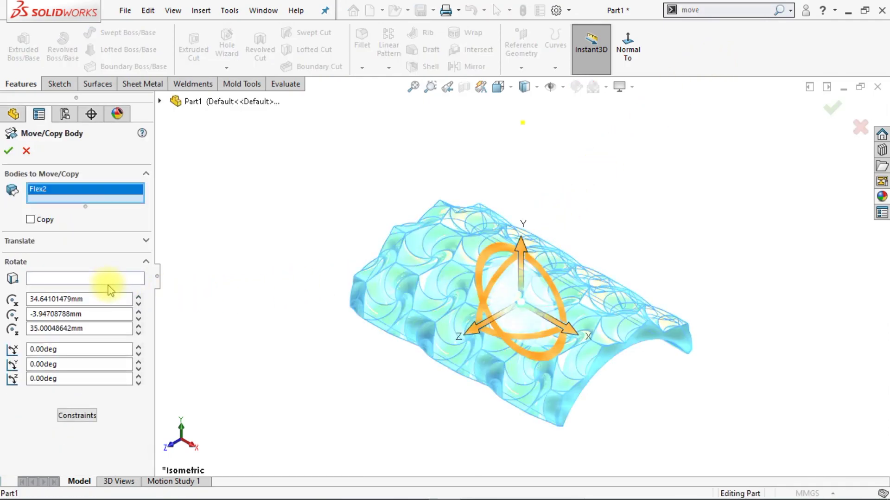
left_click(145, 241)
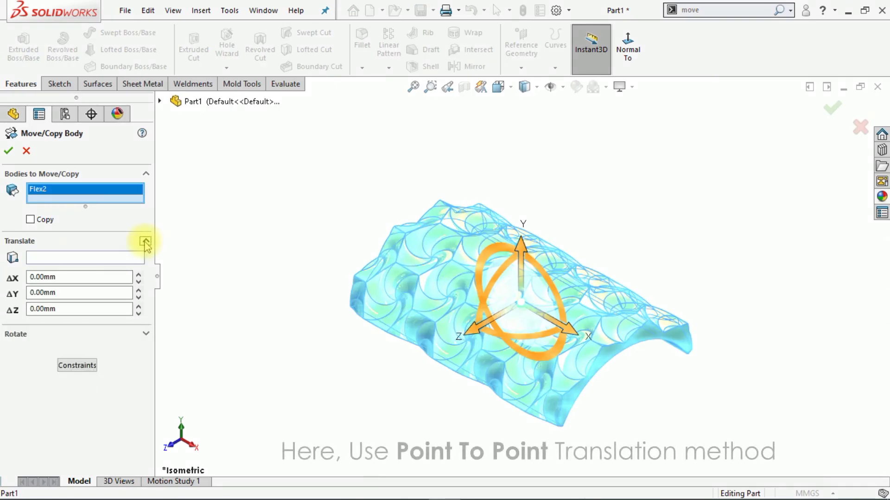
left_click(117, 259)
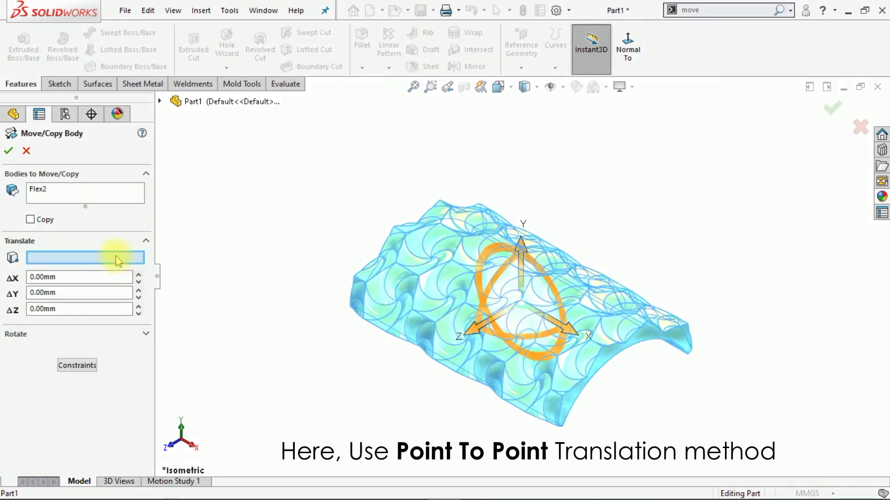
left_click(563, 427)
mouse_move(403, 392)
middle_mouse_down()
mouse_move(381, 384)
mouse_move(368, 363)
mouse_move(377, 361)
middle_mouse_up()
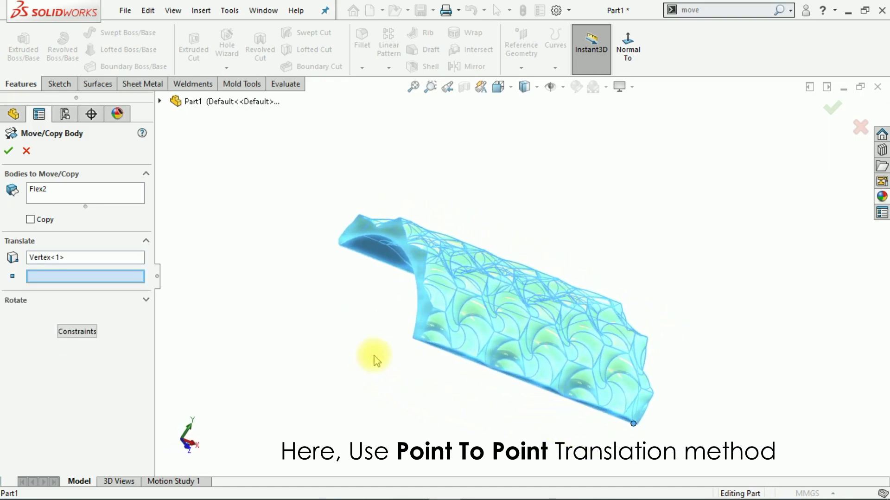
left_click(413, 342)
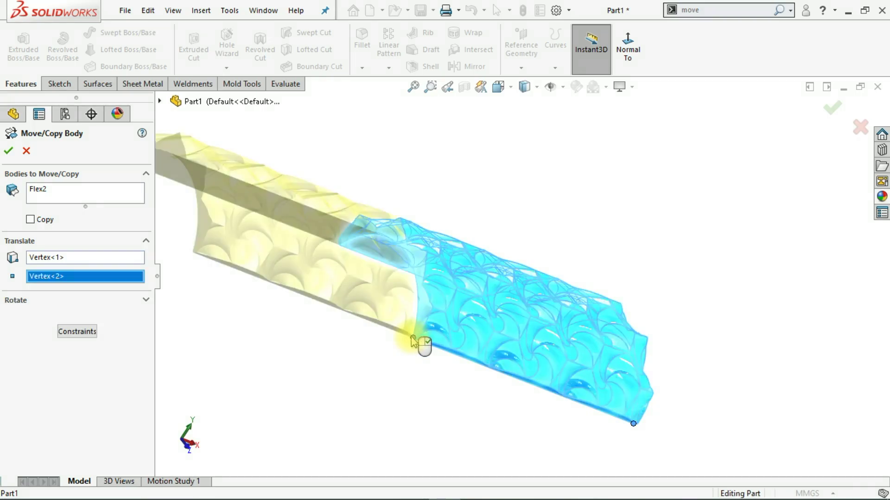
key("Left")
key("Left")
key("Left")
key("Left")
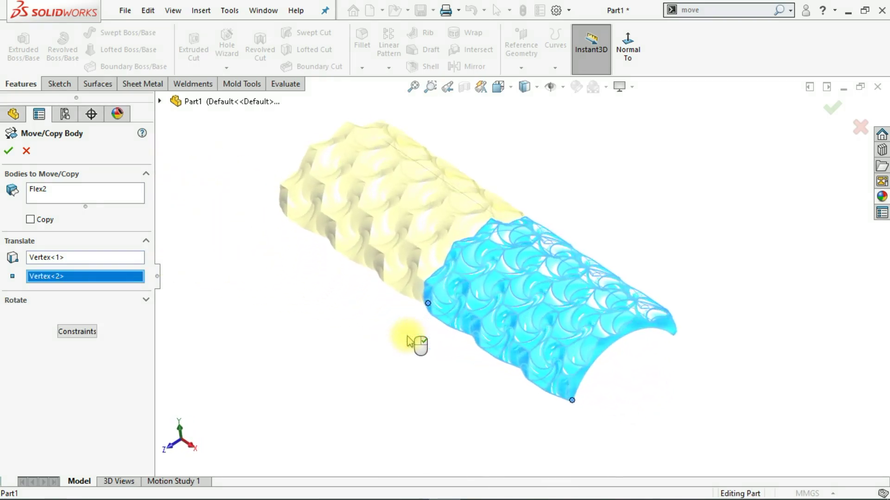
left_click(30, 220)
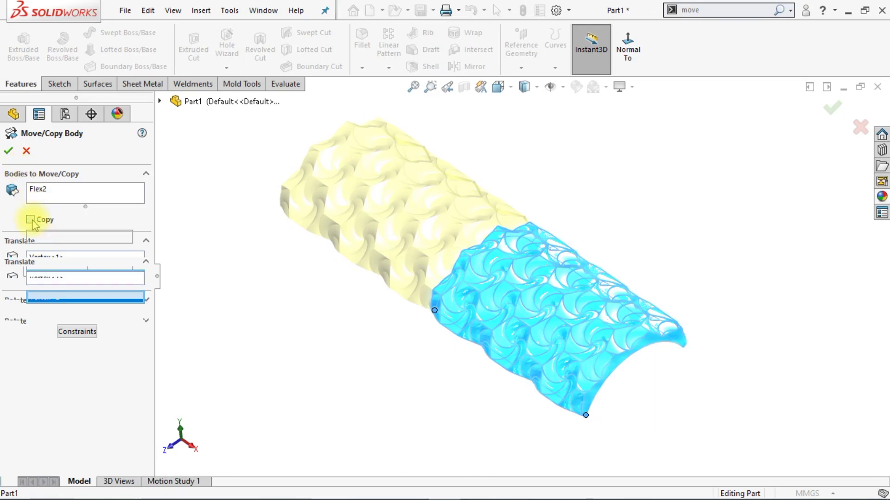
left_click(9, 153)
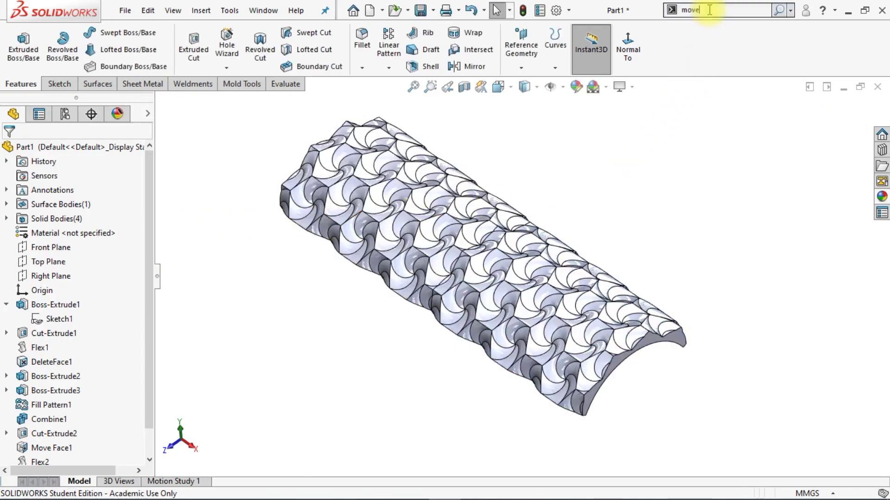
Step: Combine Body-Move/Copy1 and Flex2 with Add into Combine2
type("co")
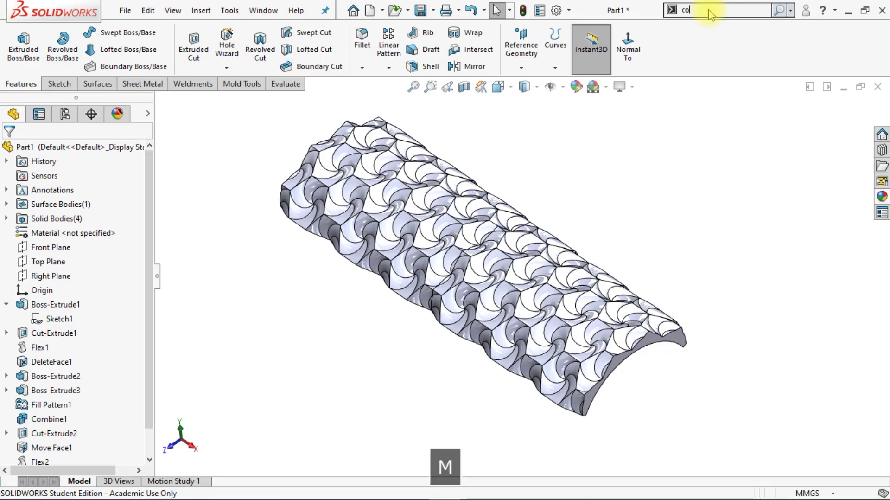
type("m")
left_click(691, 35)
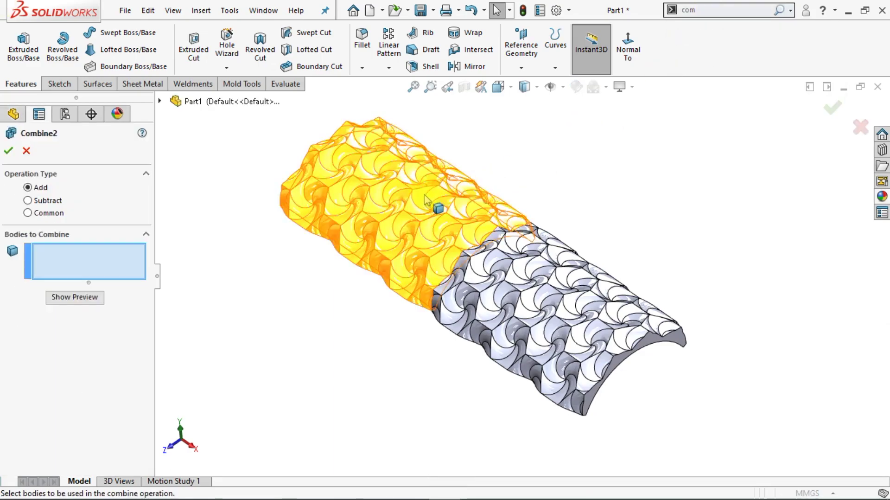
left_click(427, 200)
left_click(507, 268)
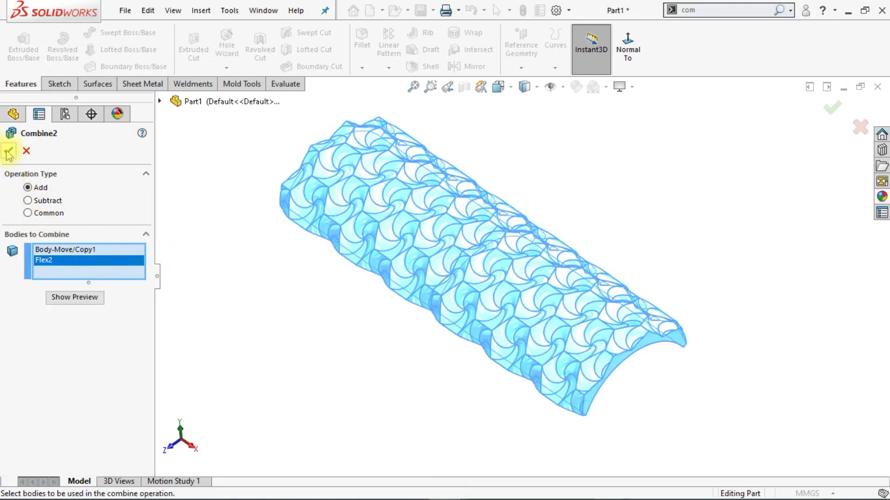
key("Return")
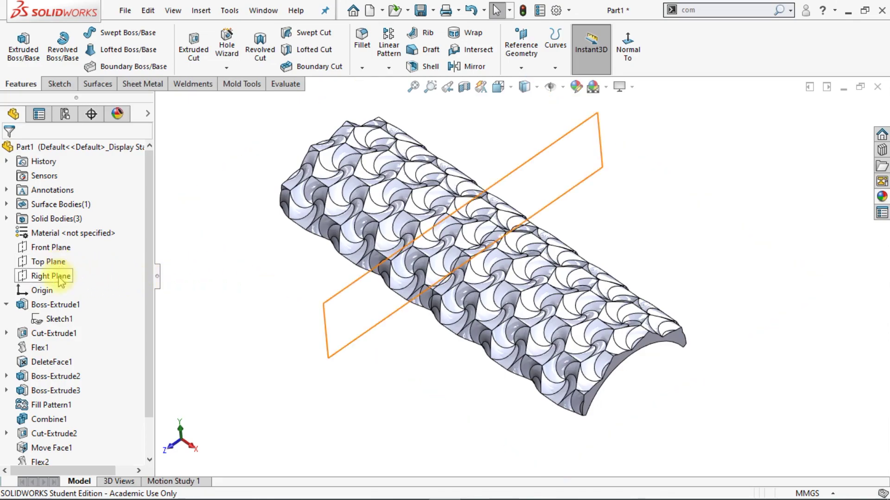
Step: On the Right Plane, sketch two centerlines from the arch ends to an apex below the arch
left_click(60, 282)
left_click(70, 256)
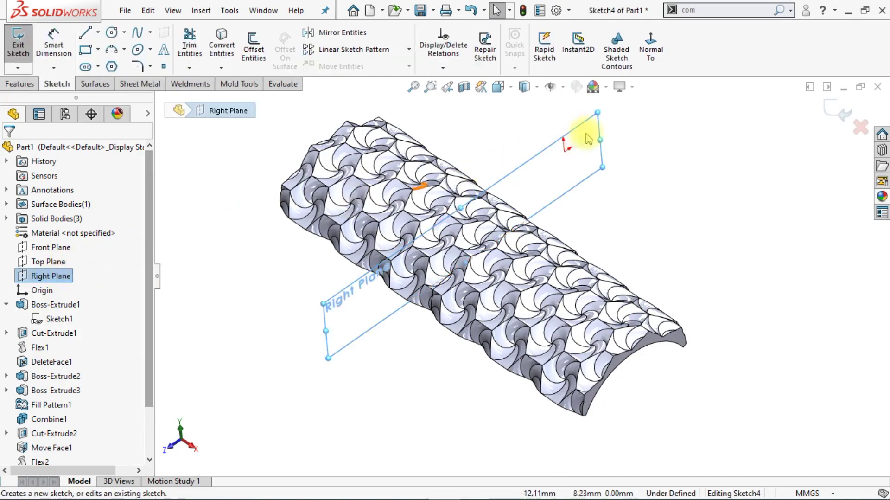
left_click(651, 47)
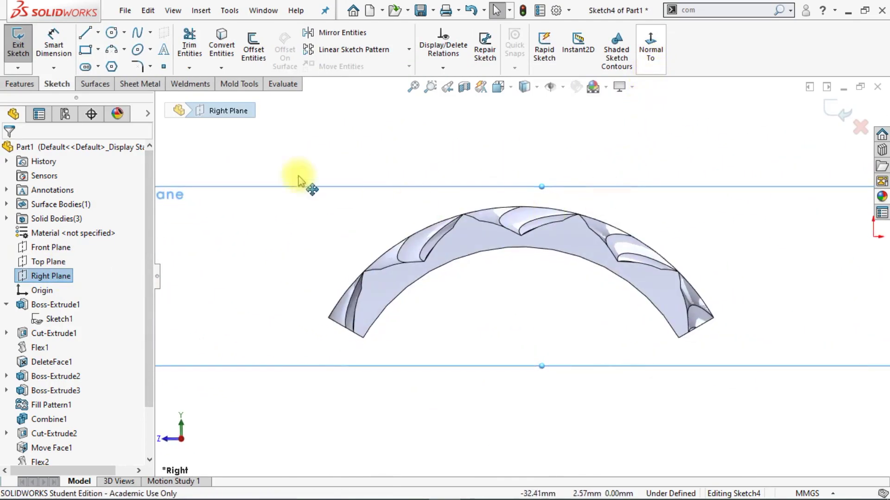
left_click(91, 70)
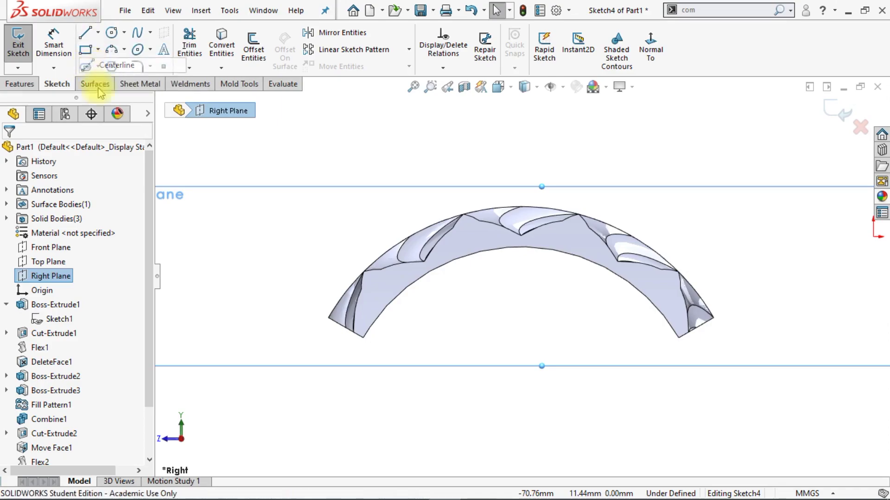
left_click(363, 337)
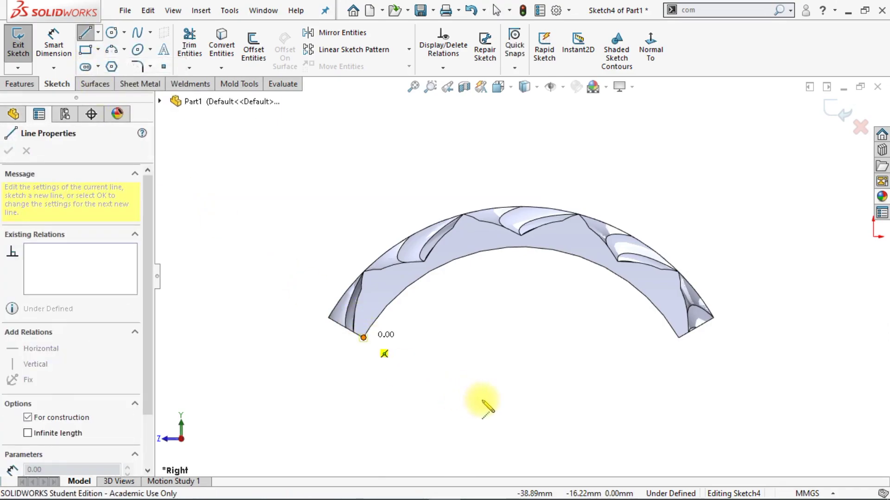
left_click(521, 418)
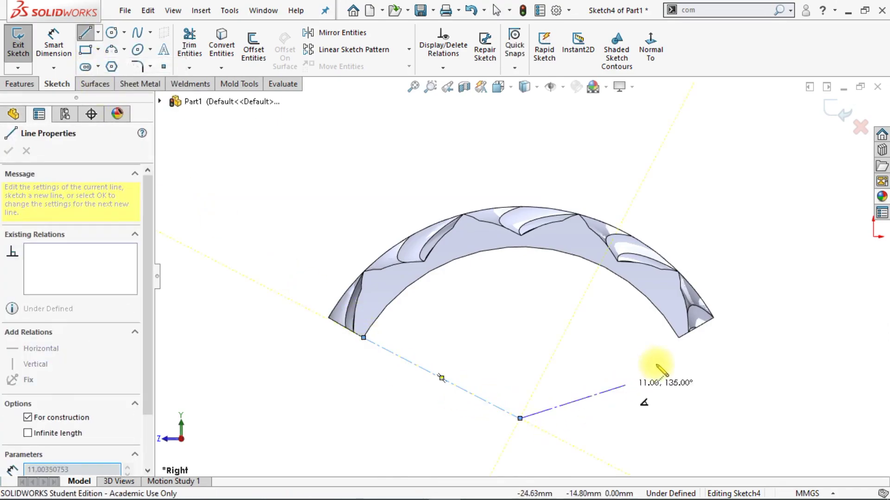
left_click(678, 337)
key("Escape")
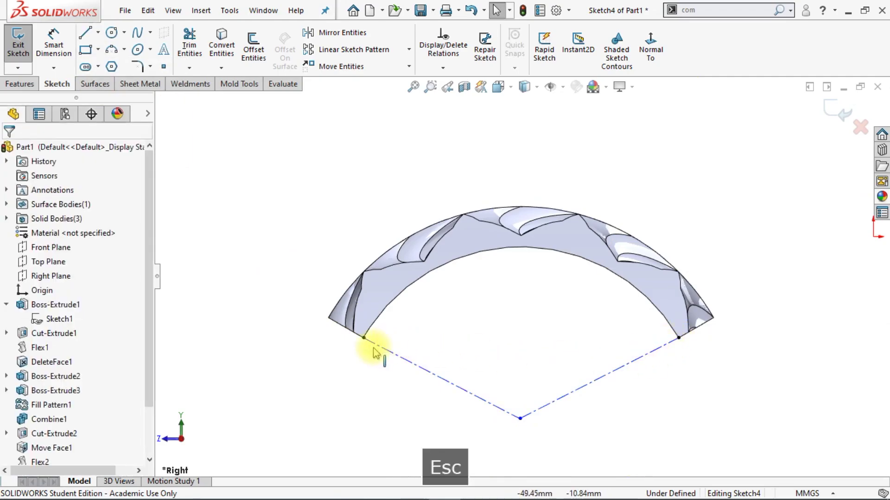
scroll(391, 355, "down", 2)
scroll(389, 354, "down", 1)
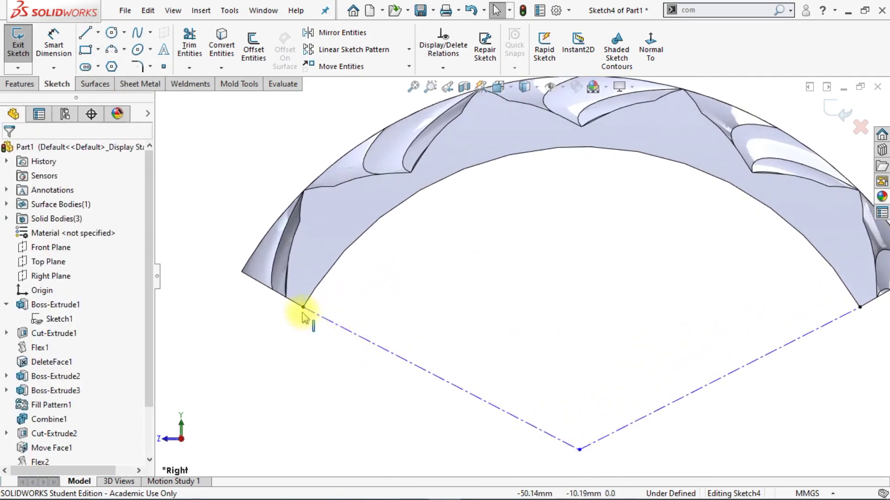
scroll(293, 314, "down", 1)
Step: Make each centerline collinear with the shell's left and right end edges
left_click(287, 312)
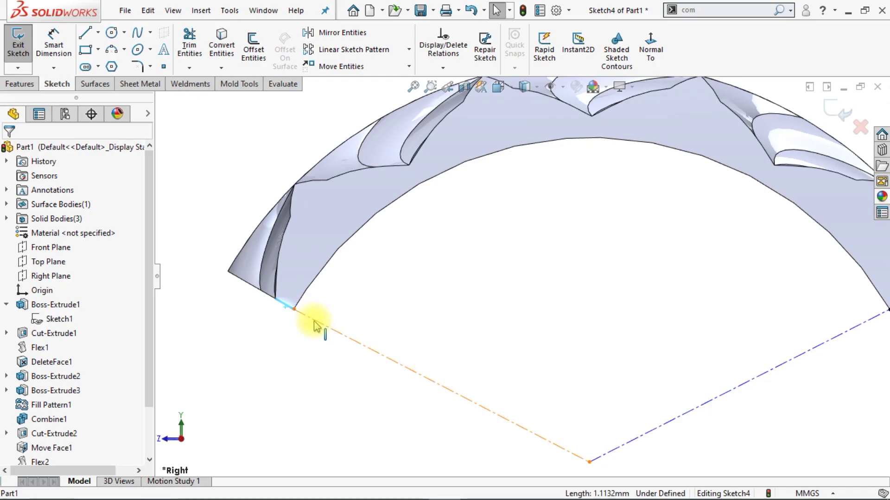
left_click(320, 322, "ctrl")
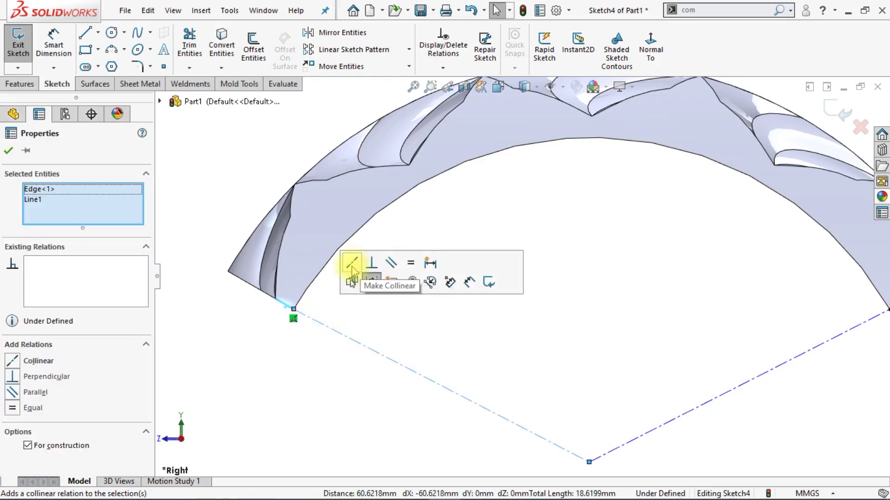
left_click(352, 263)
left_click(470, 356)
middle_click_drag(629, 356, 471, 356, "ctrl")
scroll(470, 354, "down", 2)
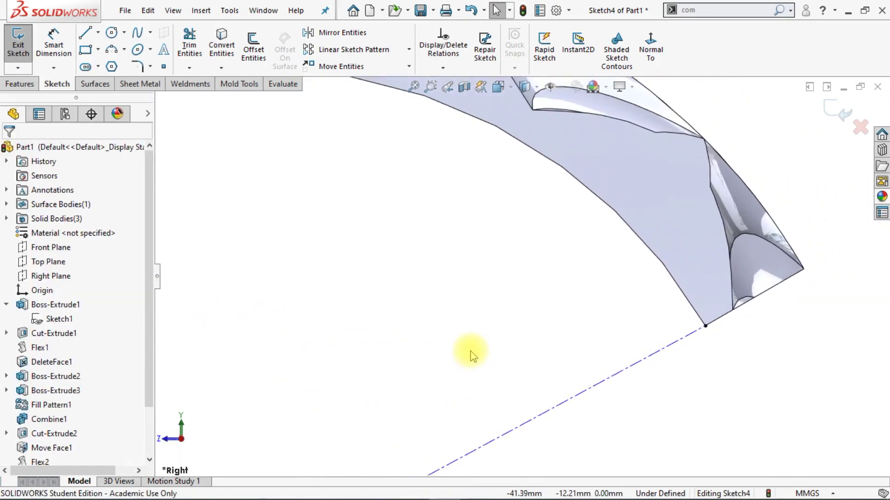
left_click(712, 326)
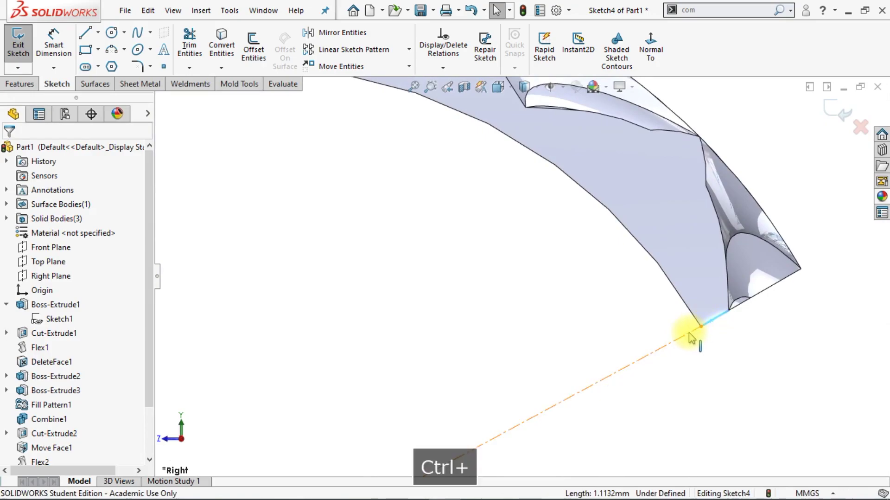
left_click(696, 330, "ctrl")
left_click(719, 278)
left_click(577, 302)
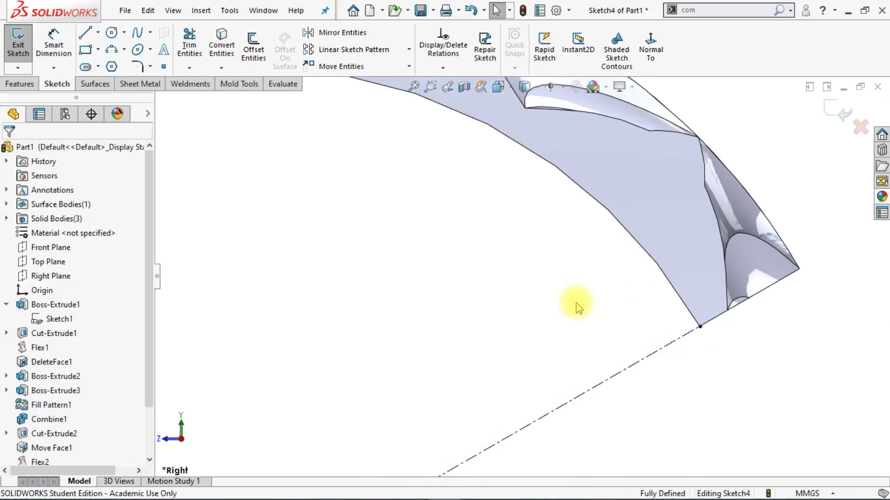
scroll(574, 302, "up", 3)
scroll(562, 294, "up", 2)
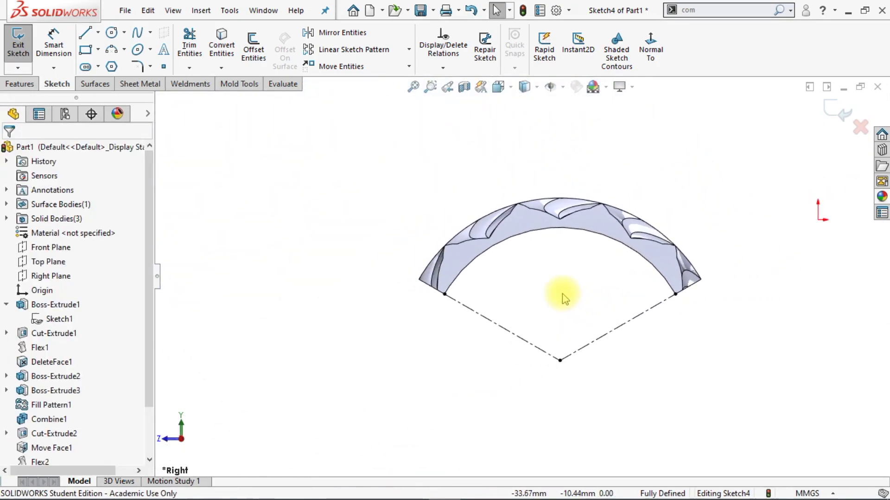
Step: Draw two concentric circles centred on the centerlines' apex point
left_click(111, 33)
left_click(533, 360)
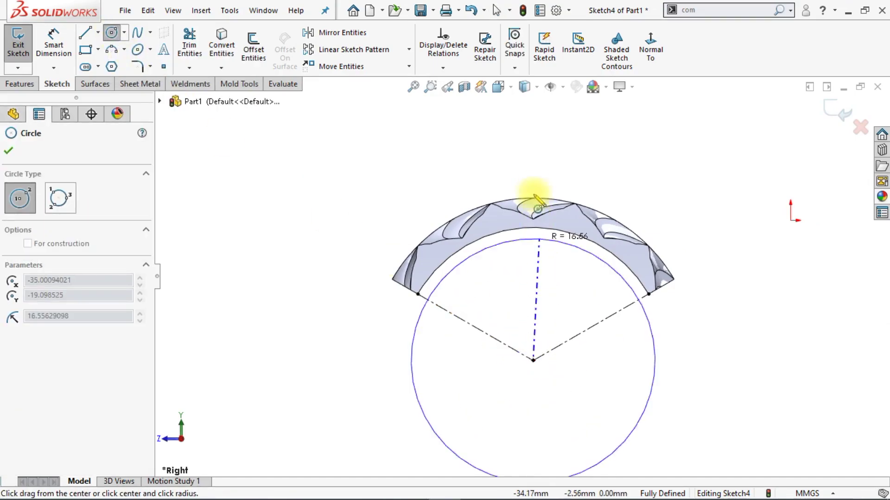
left_click(539, 180)
left_click(534, 360)
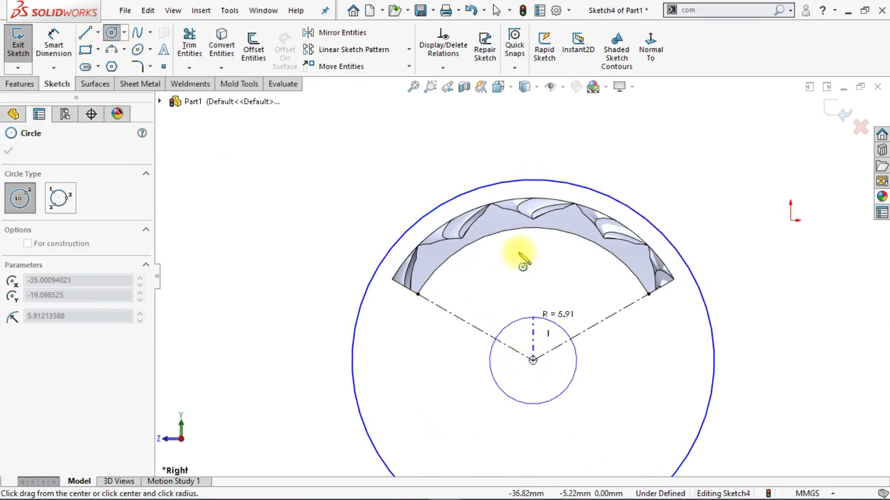
left_click(521, 246)
key("Escape")
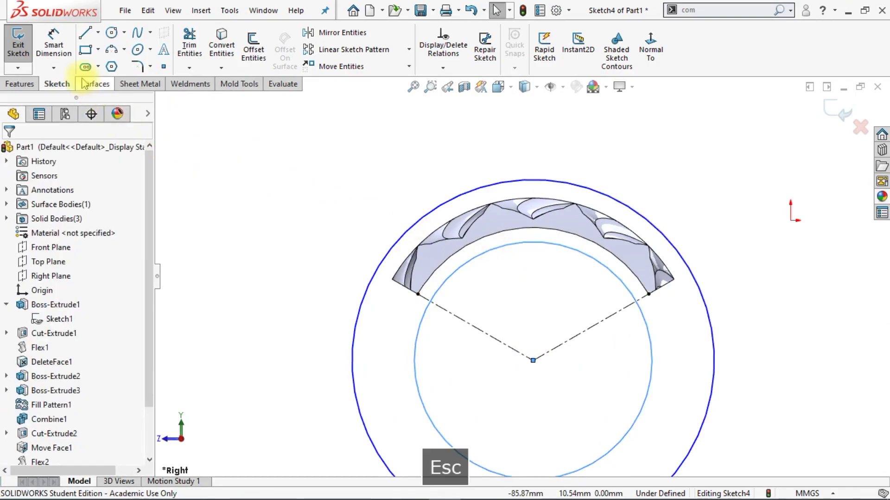
Step: Dimension the outer circle's diameter and set the inner circle to Ø37 mm
left_click(53, 41)
left_click(354, 338)
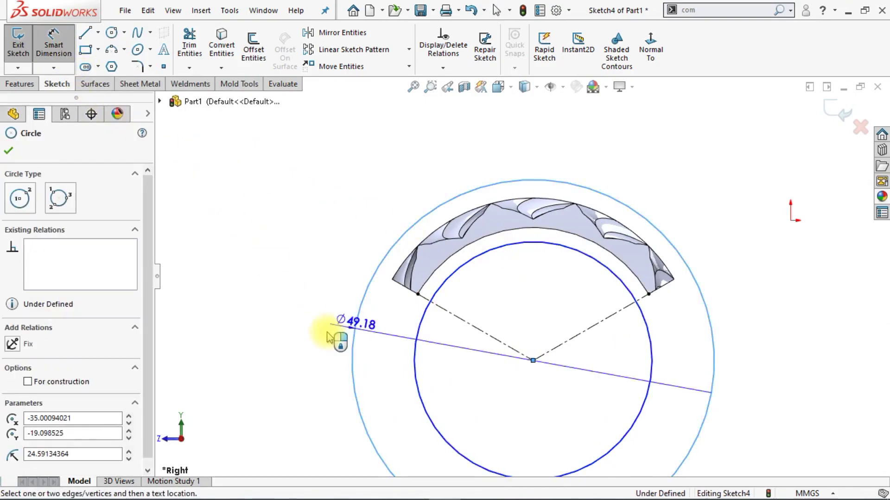
left_click(328, 335)
key("Return")
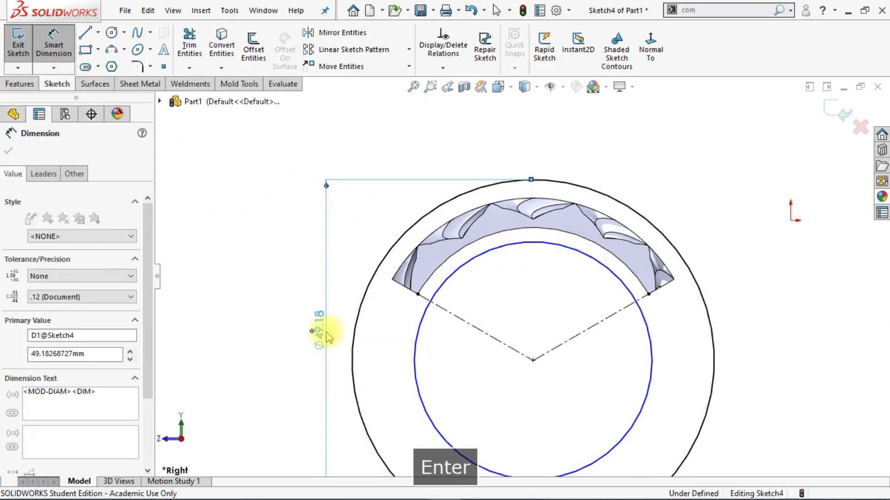
left_click(414, 371)
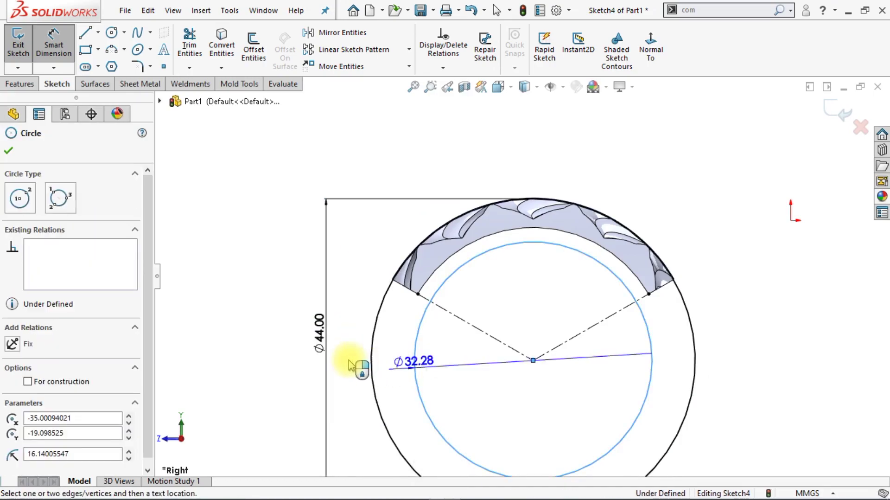
left_click(349, 364)
key("Return")
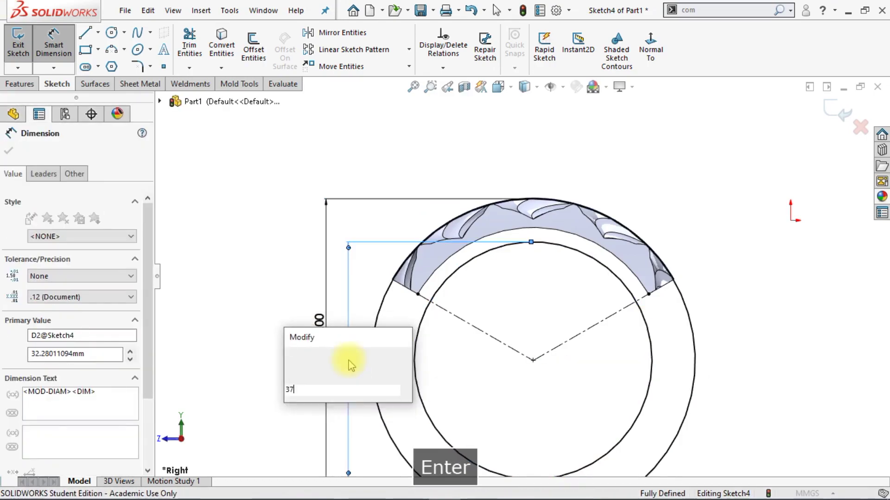
key("f")
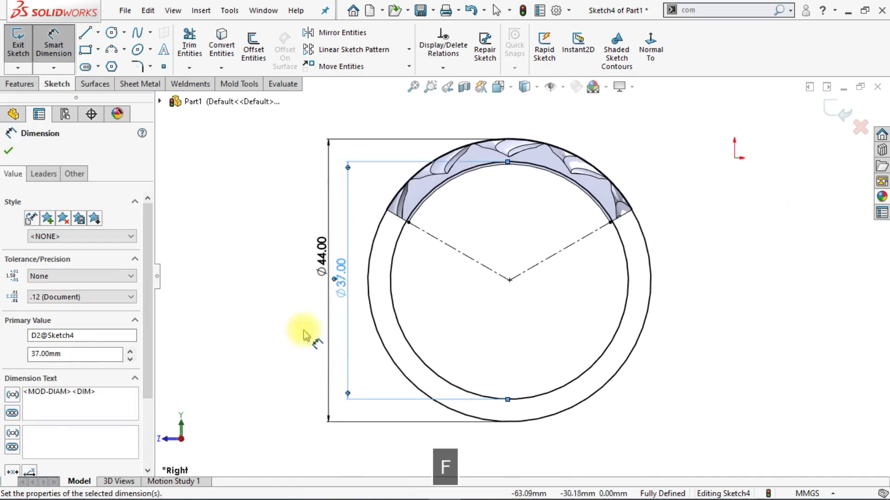
left_click(6, 88)
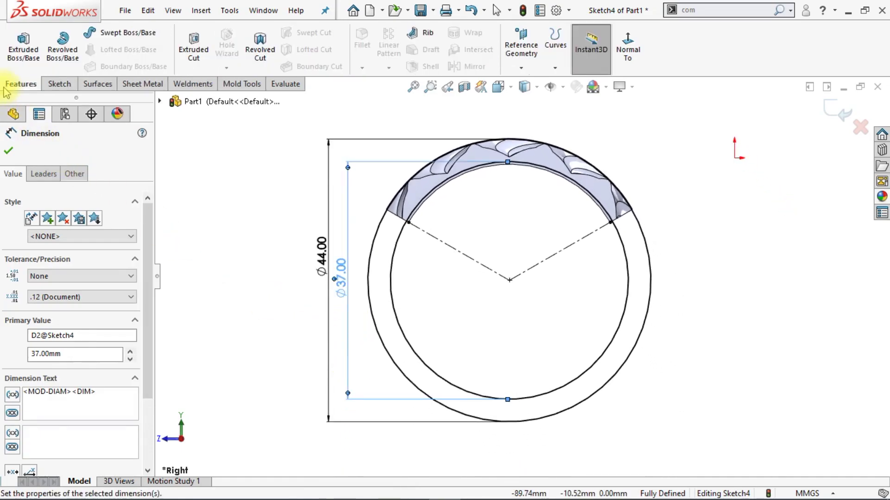
Step: Extrude-cut the ring sketch Through All - Both with Flip side to cut enabled
left_click(205, 59)
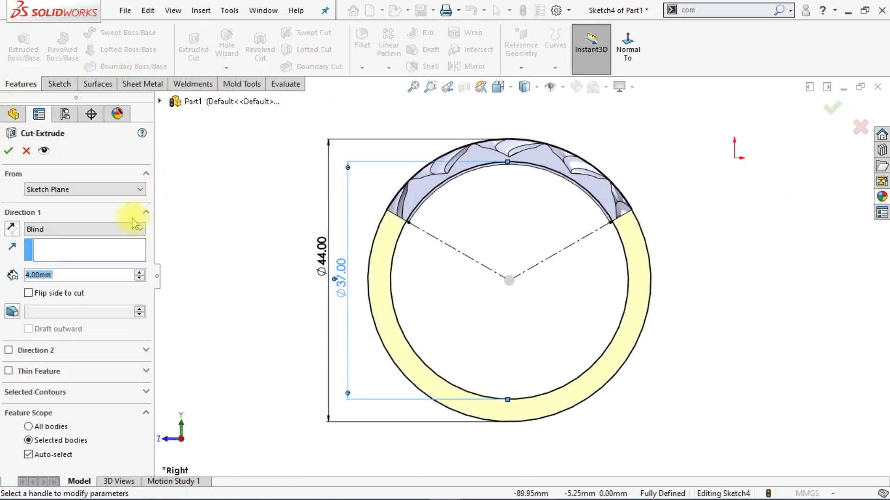
left_click(125, 228)
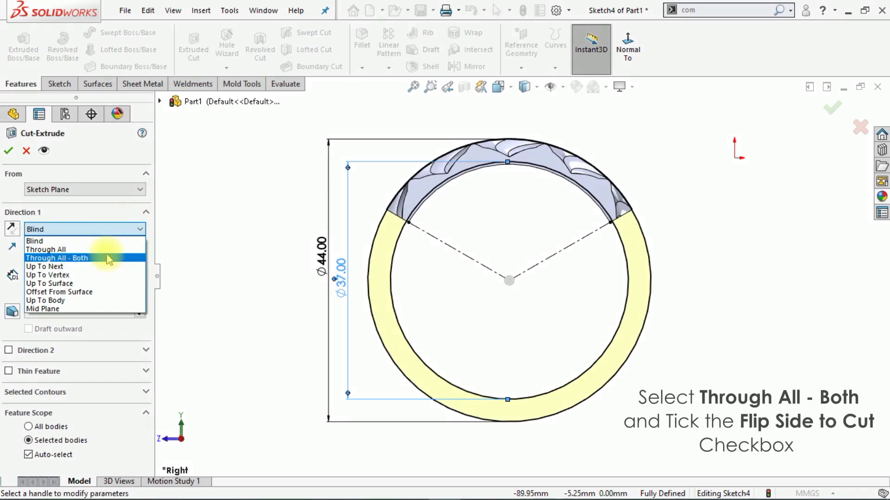
left_click(108, 256)
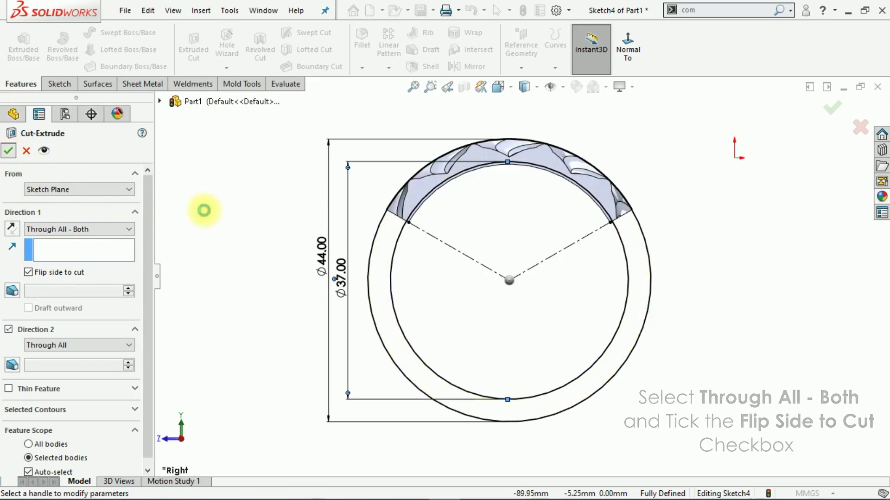
left_click(204, 210)
right_click(204, 210)
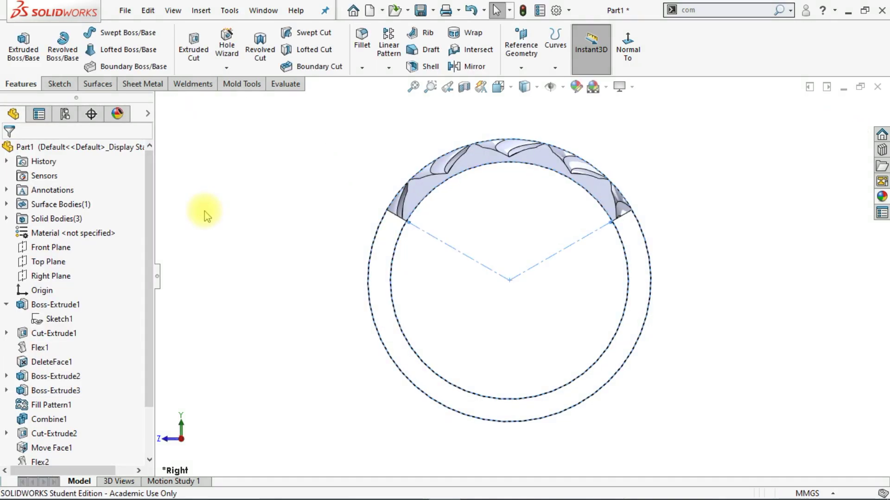
key("ctrl+7")
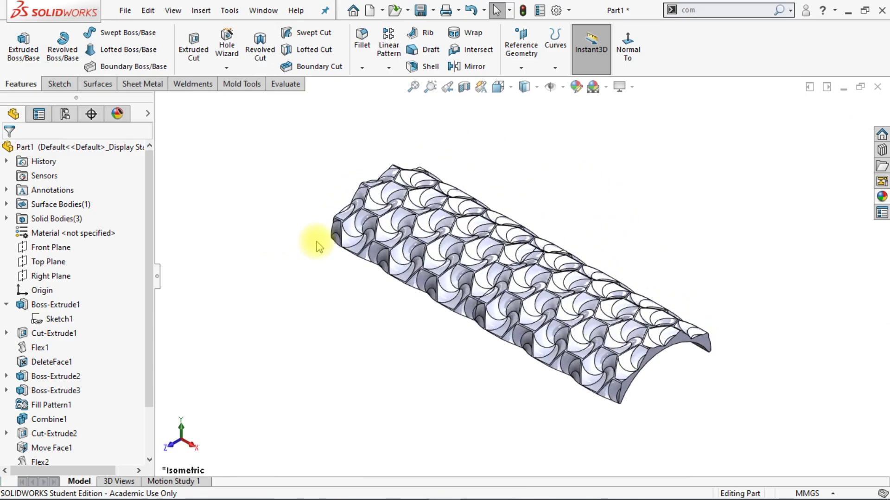
Step: Start a Delete Face and select the first partial cell faces at the strip's cut end
left_click(100, 85)
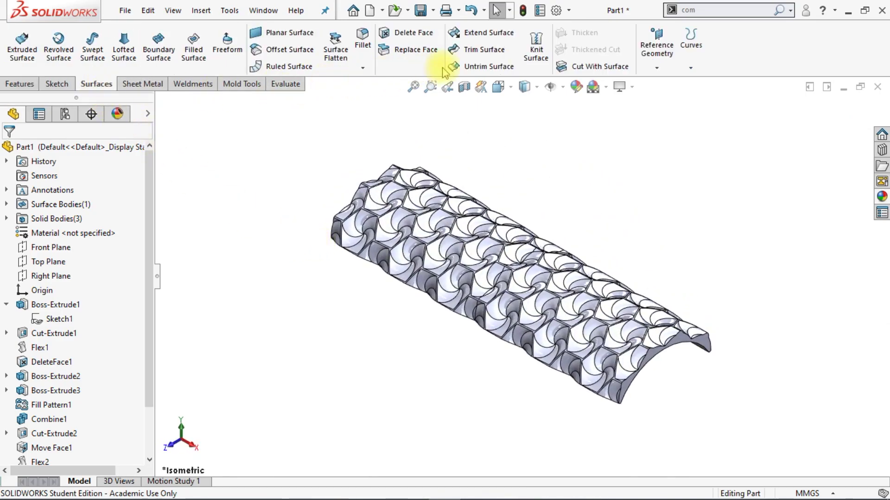
left_click(398, 32)
scroll(719, 330, "down", 5)
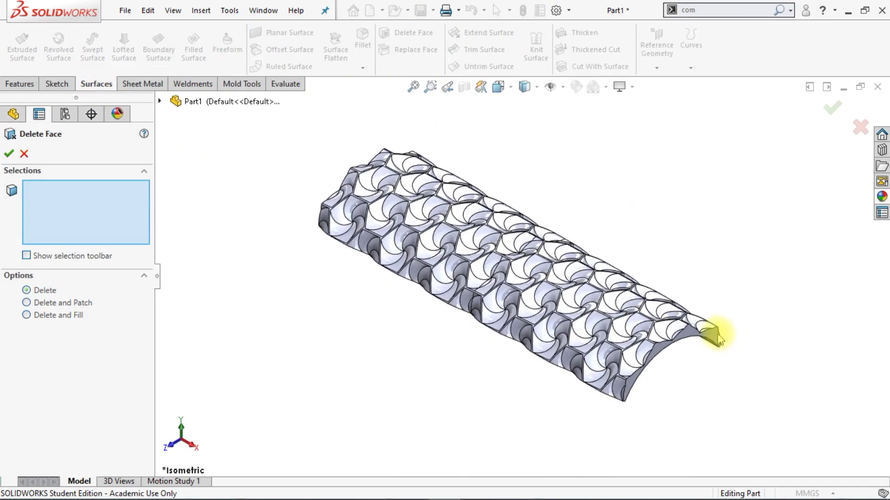
scroll(566, 325, "down", 3)
left_click(420, 408)
left_click(439, 401)
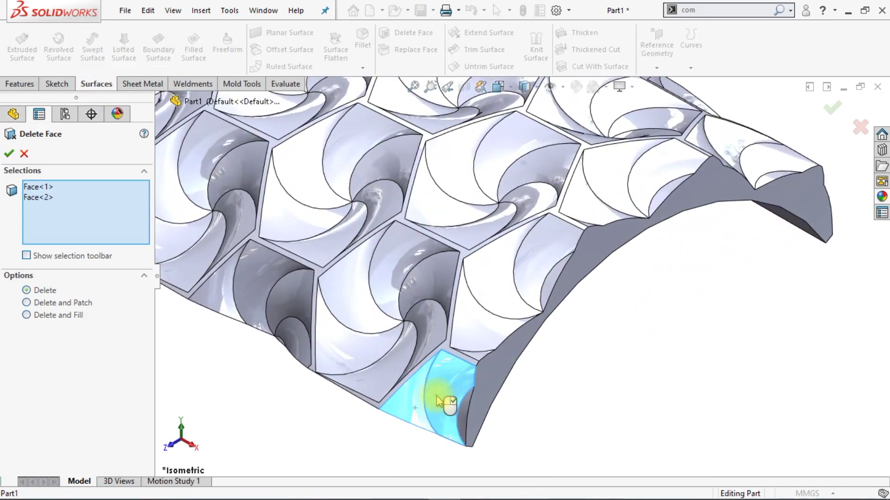
left_click(466, 417)
scroll(481, 388, "down", 1)
left_click(477, 357)
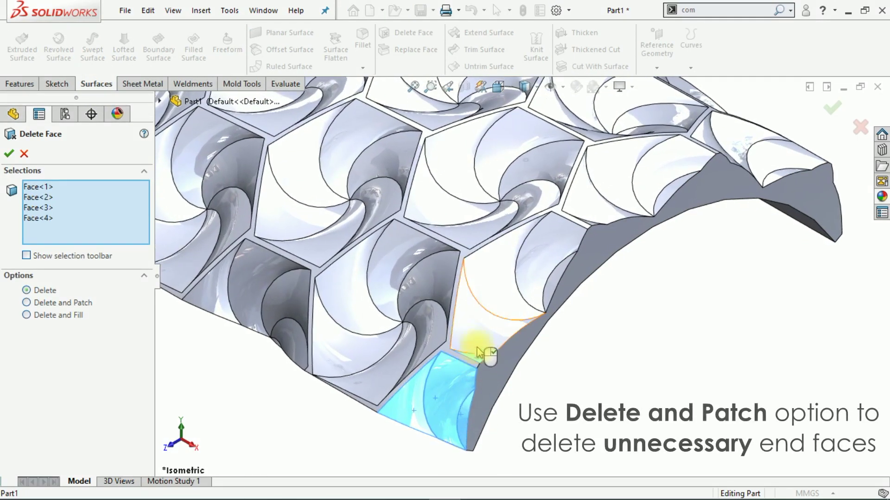
left_click(501, 295)
left_click(501, 296)
Step: Add the remaining end faces along that edge and apply Delete and Patch
scroll(603, 264, "down", 2)
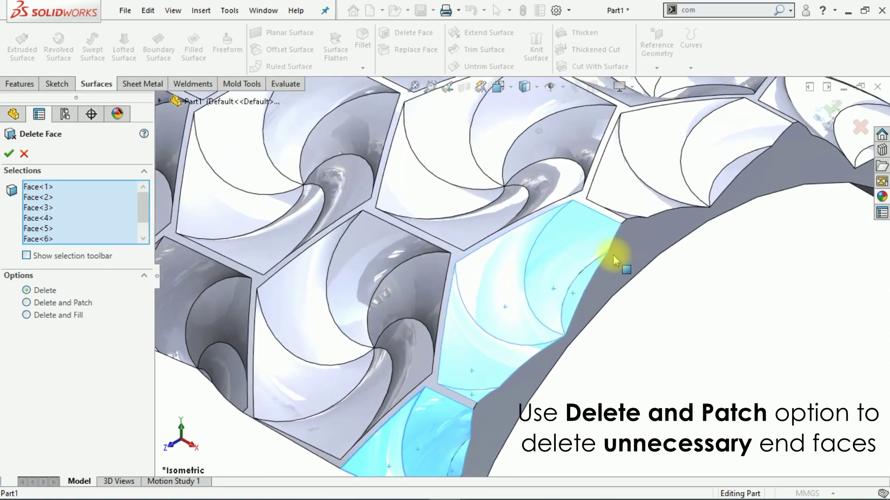
scroll(607, 256, "down", 2)
scroll(565, 262, "down", 1)
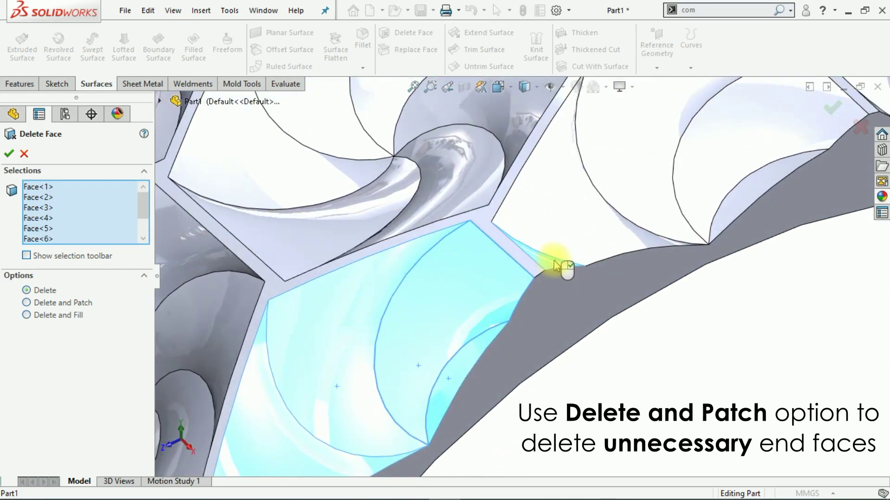
left_click(599, 232)
left_click(672, 204)
left_click(725, 190)
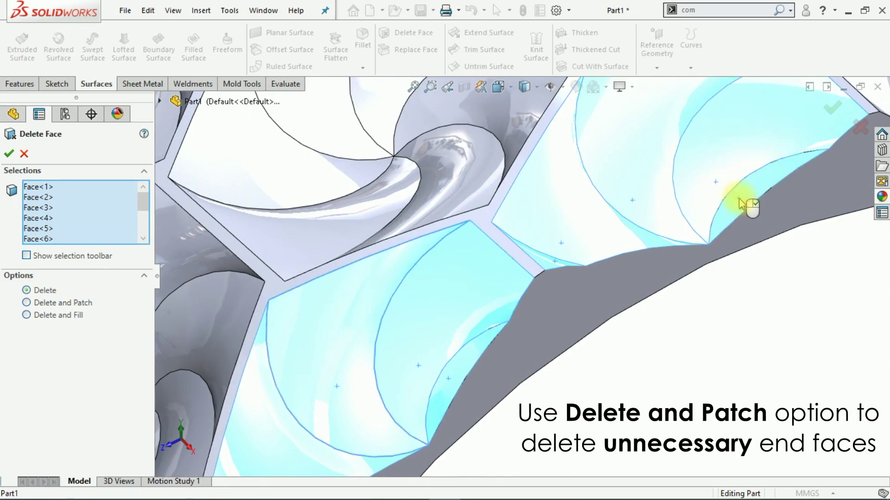
mouse_move(741, 199)
middle_mouse_down()
mouse_move(611, 200)
mouse_move(563, 211)
mouse_move(526, 194)
middle_mouse_up()
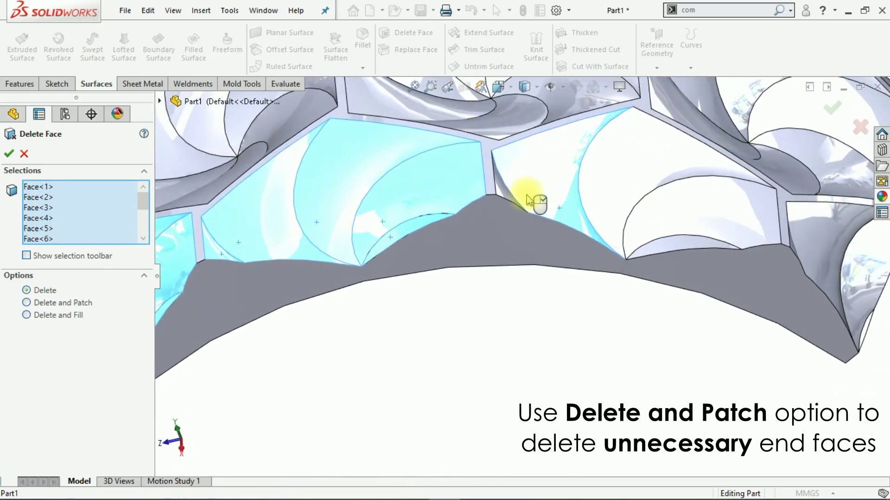
left_click(680, 214)
middle_click_drag(679, 245, 491, 225)
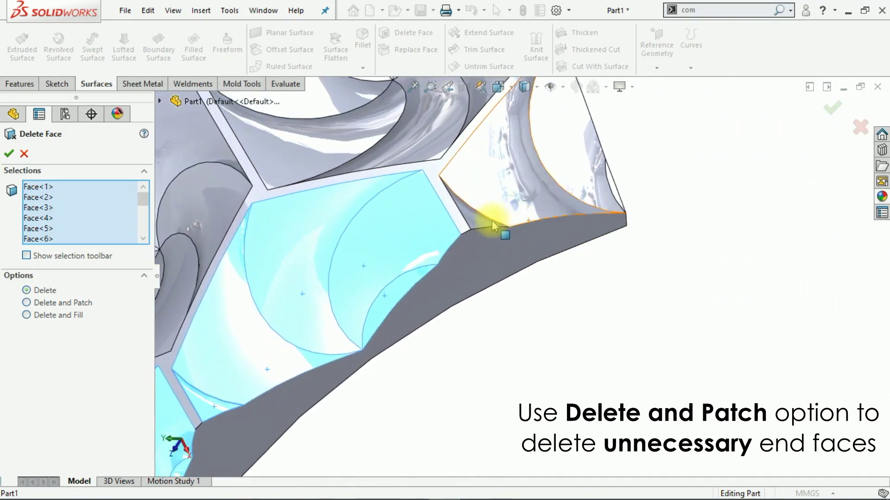
scroll(589, 180, "down", 2)
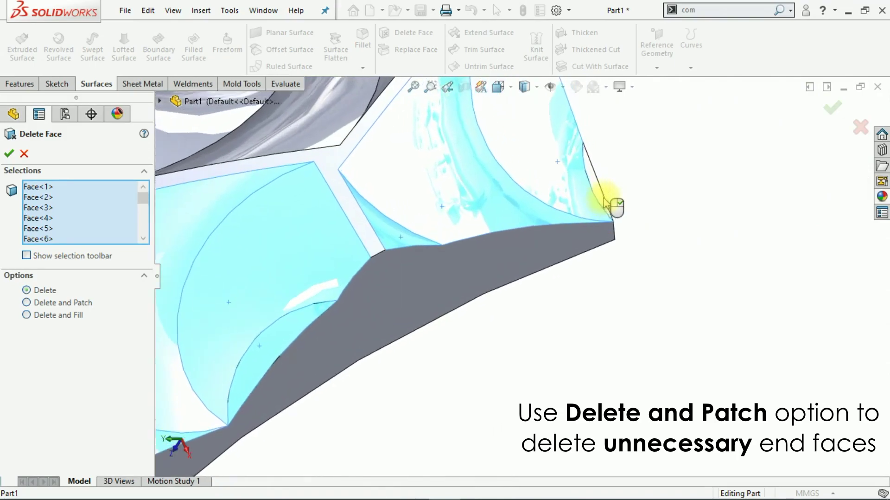
scroll(604, 200, "down", 2)
scroll(617, 213, "up", 2)
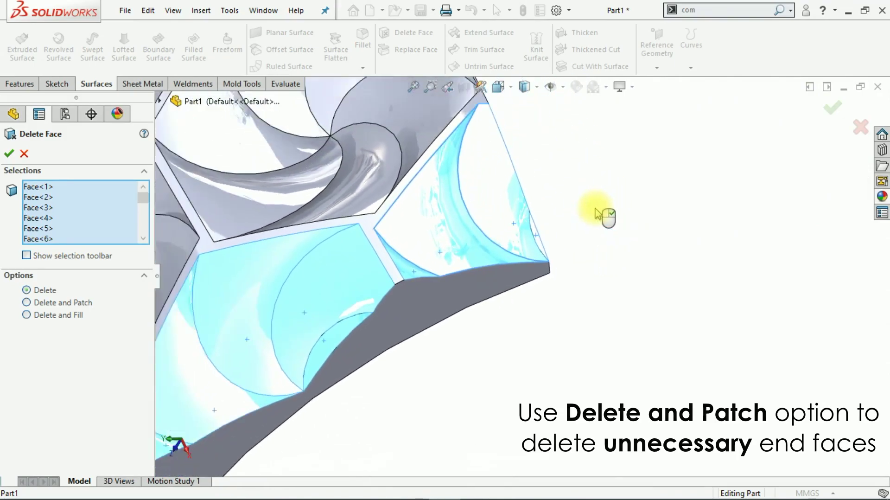
scroll(603, 213, "up", 2)
scroll(589, 213, "up", 2)
scroll(566, 210, "up", 1)
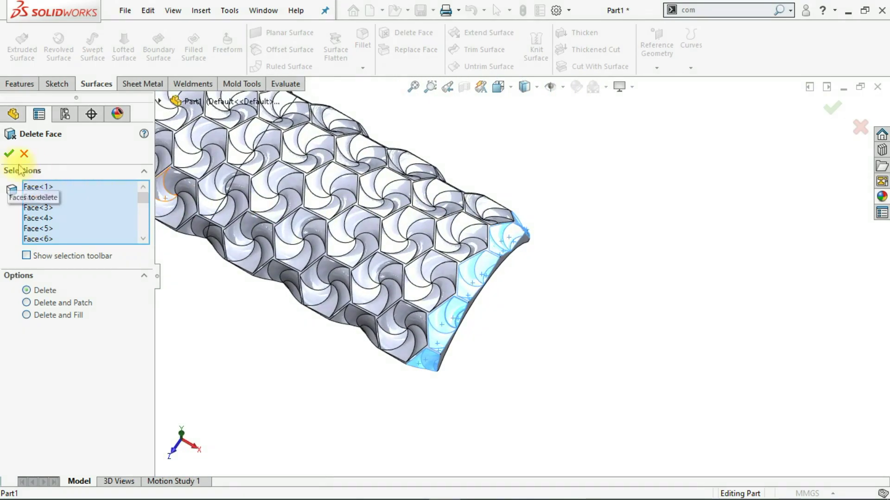
left_click(46, 303)
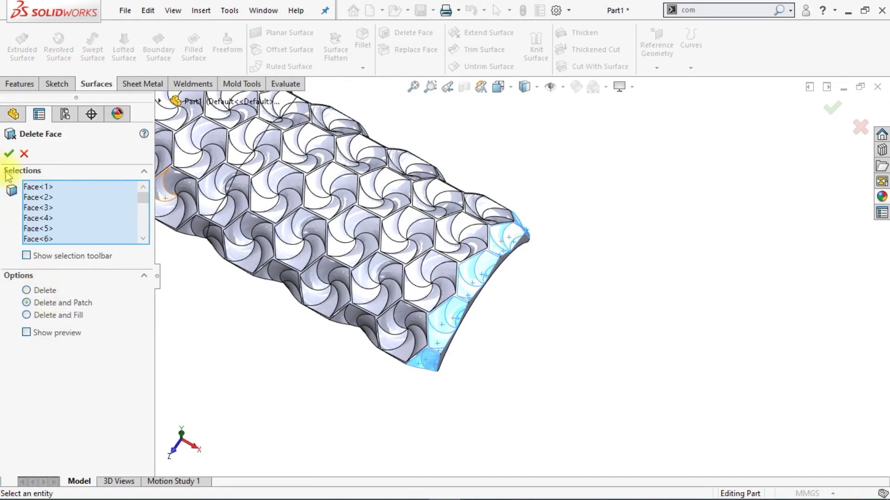
right_click(315, 253)
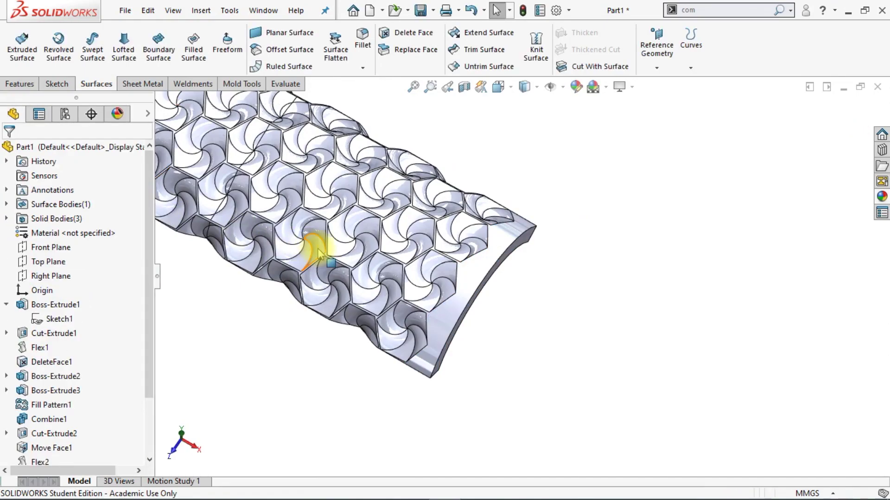
Step: Start another Delete Face and select the partial cell faces at the other end
left_click(411, 32)
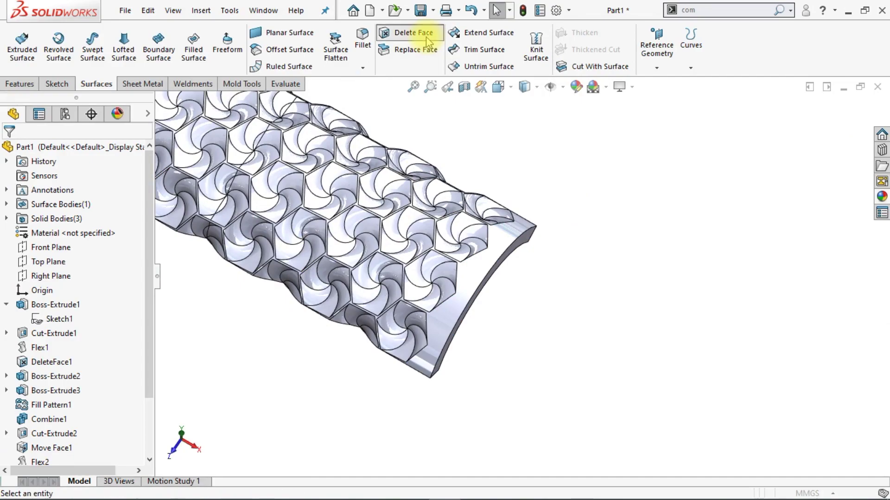
key("ctrl+shift+z")
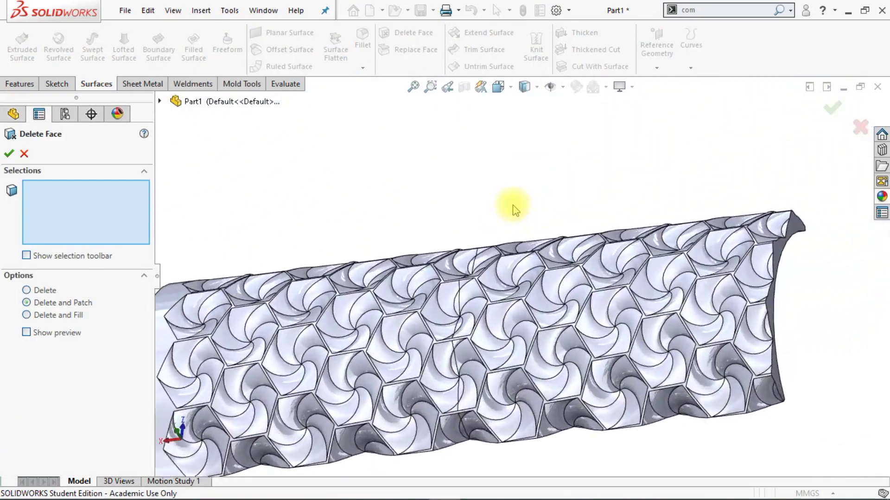
key("ctrl+shift+z")
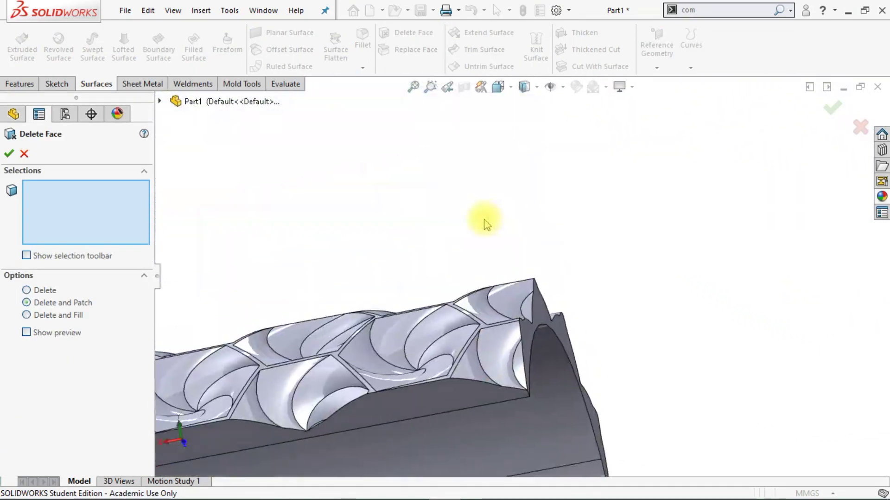
left_click(468, 370)
left_click(505, 365)
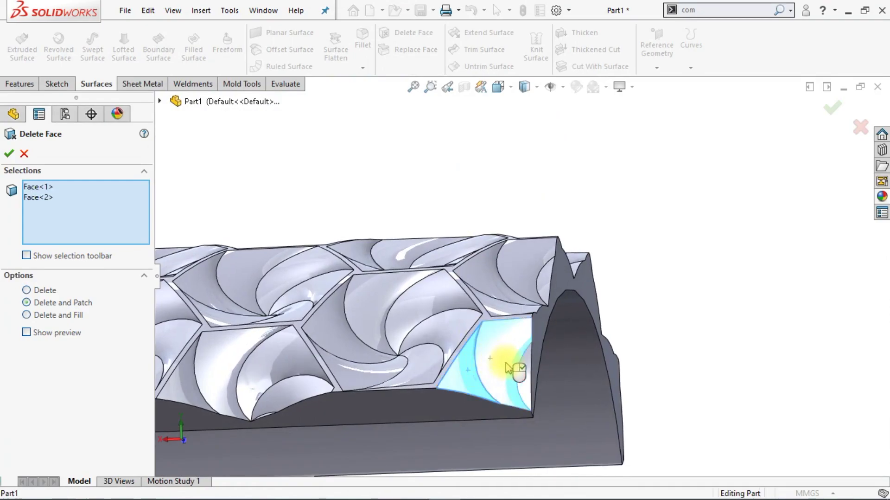
key("ctrl+shift+z")
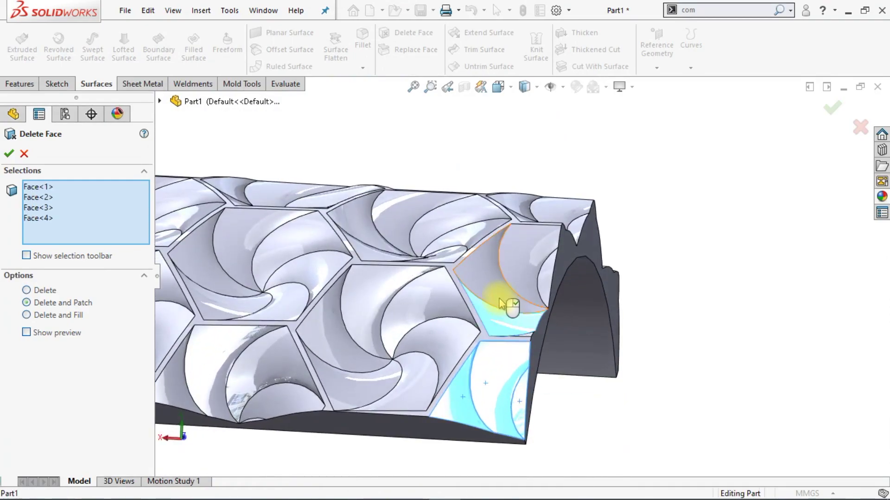
left_click(501, 304)
left_click(556, 277)
Step: Add the remaining upper and underside edge faces and confirm the Delete and Patch
key("ctrl+shift+z")
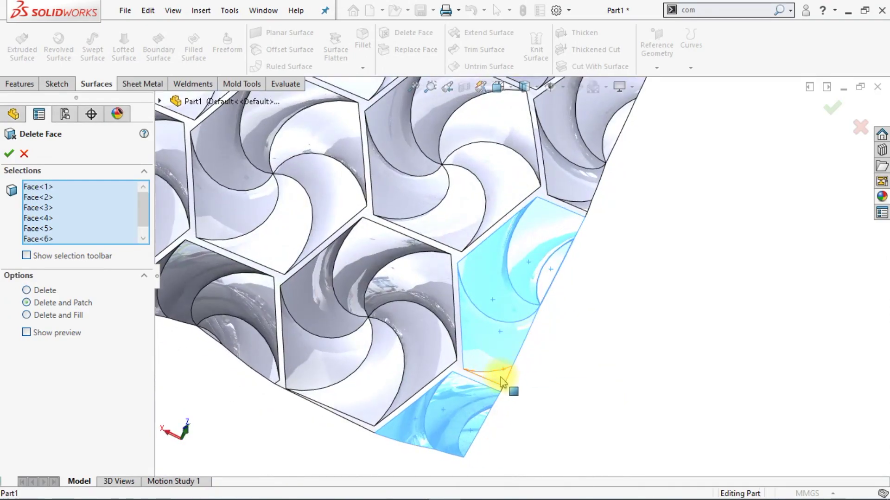
left_click(579, 194)
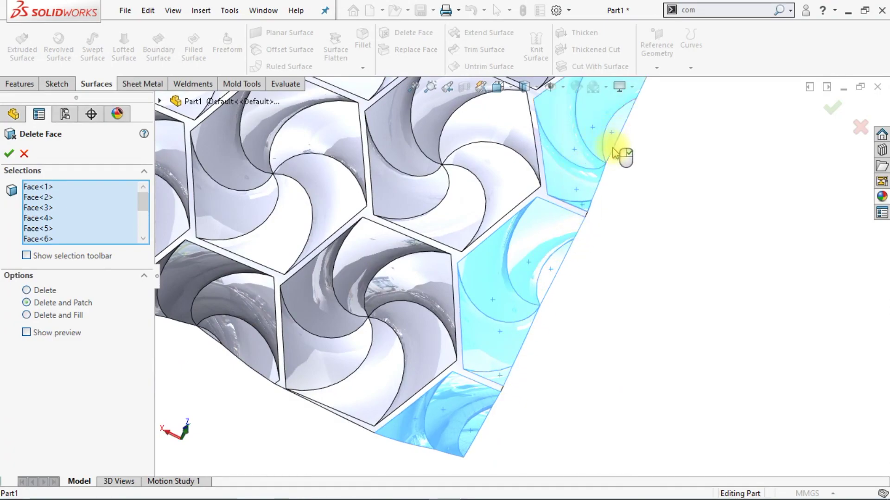
mouse_move(613, 148)
middle_mouse_down()
mouse_move(498, 213)
mouse_move(464, 210)
middle_mouse_up()
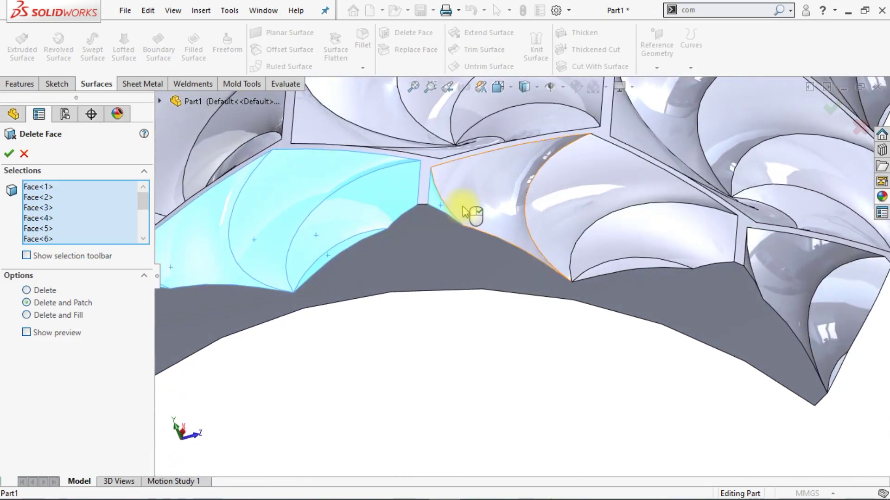
left_click(465, 212)
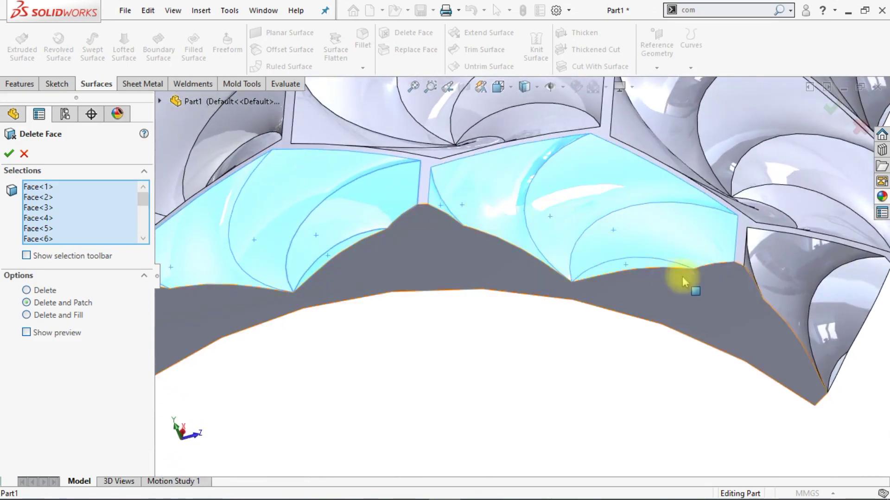
mouse_move(684, 281)
middle_mouse_down()
mouse_move(710, 260)
mouse_move(531, 282)
middle_mouse_up()
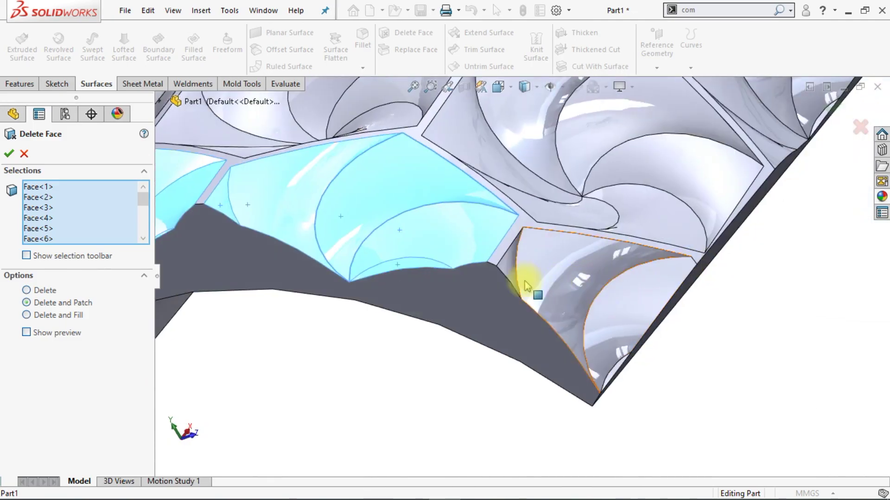
left_click(577, 283)
mouse_move(616, 308)
middle_mouse_down()
mouse_move(632, 324)
mouse_move(622, 338)
mouse_move(632, 357)
middle_mouse_up()
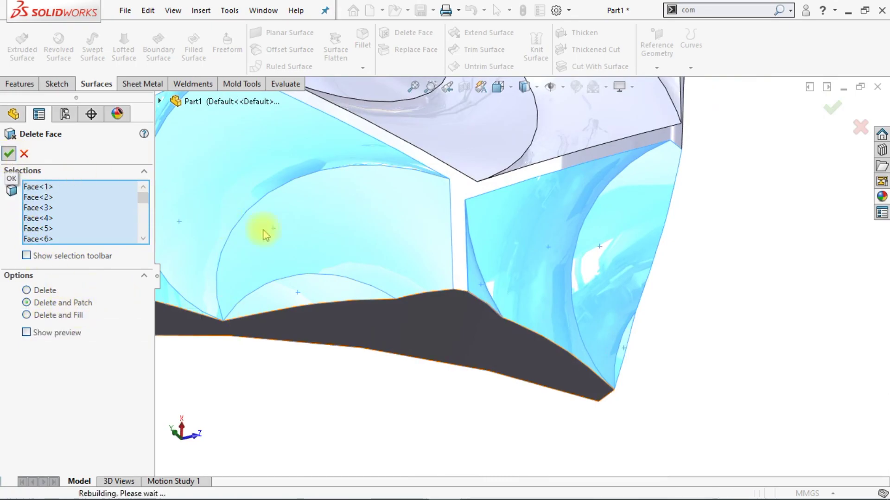
key("ctrl+7")
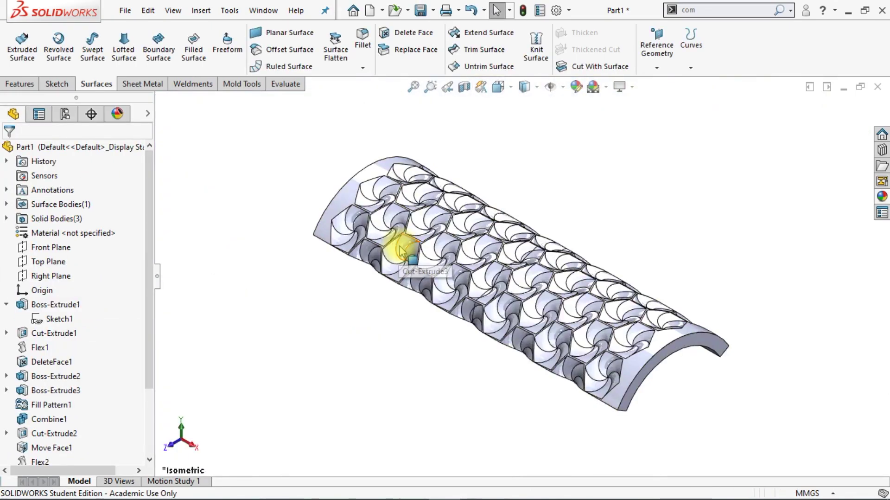
Step: Circular-pattern the DeleteFace3 body around the inner curved face, 3 instances over 360°
left_click(18, 87)
left_click(389, 68)
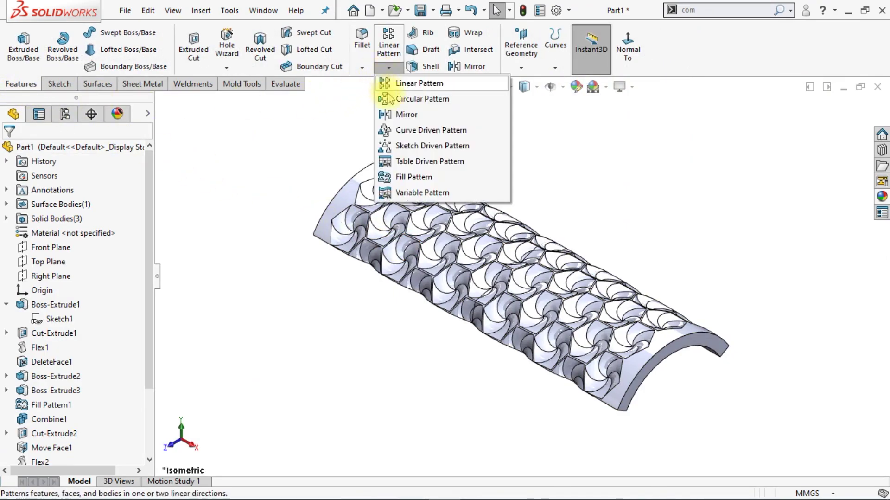
left_click(392, 98)
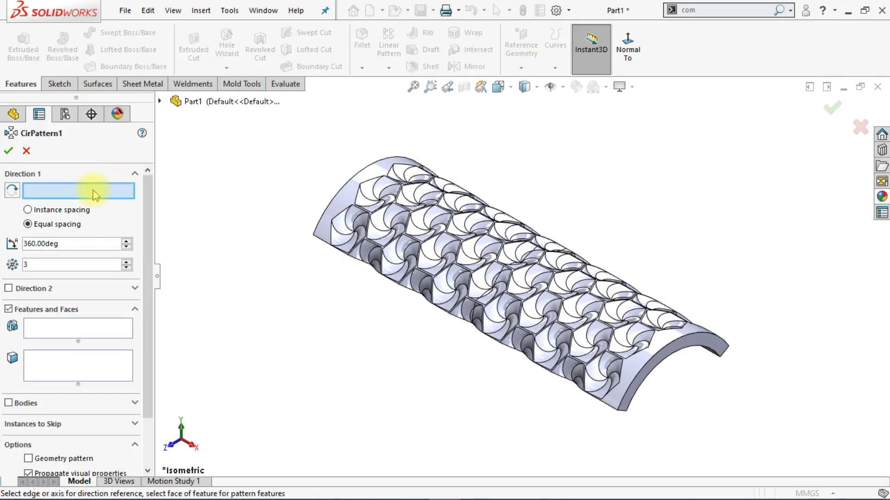
middle_click_drag(427, 320, 532, 235)
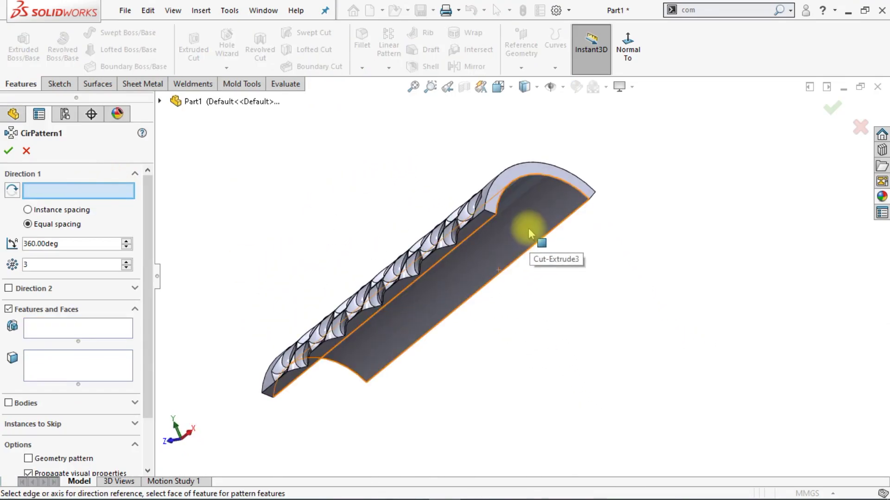
left_click(528, 227)
left_click(49, 363)
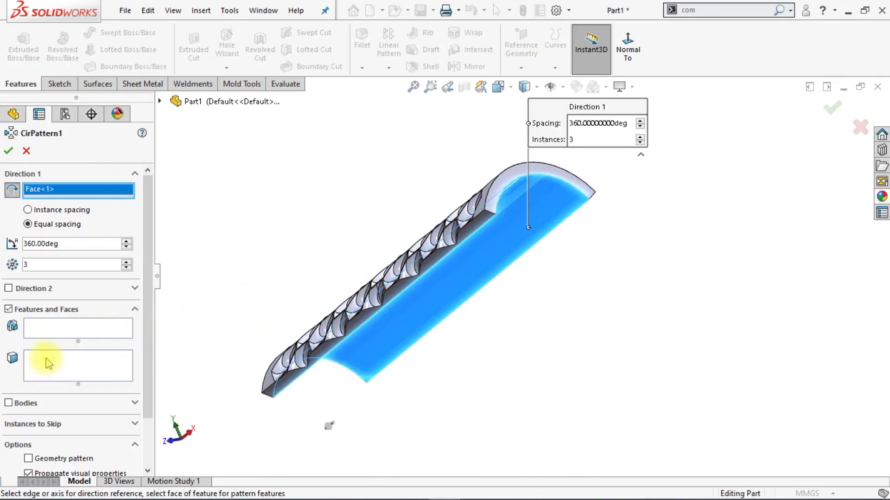
left_click(20, 403)
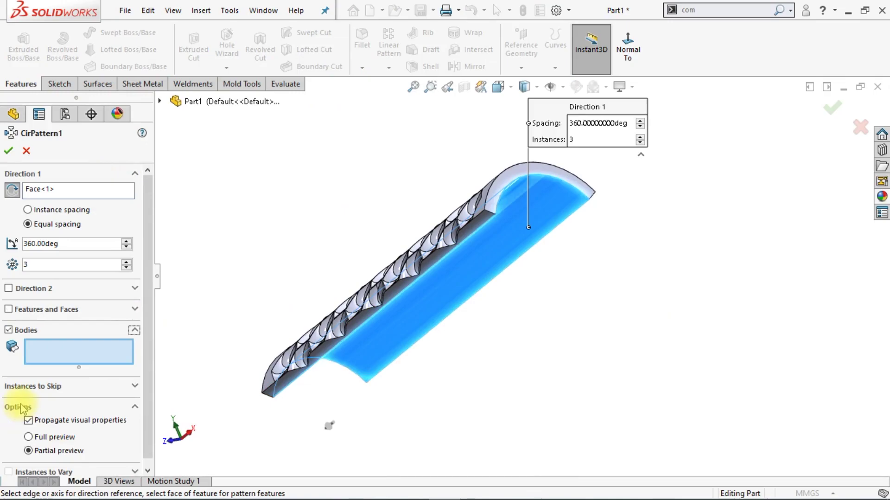
left_click(409, 287)
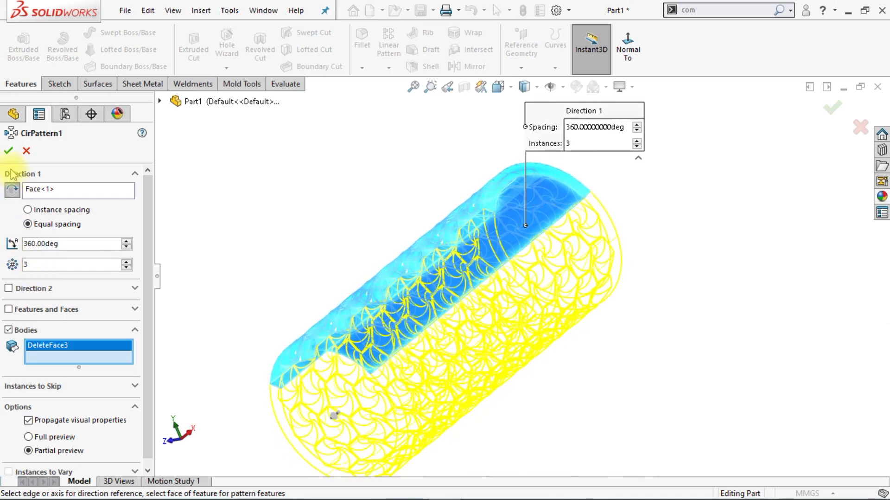
key("Return")
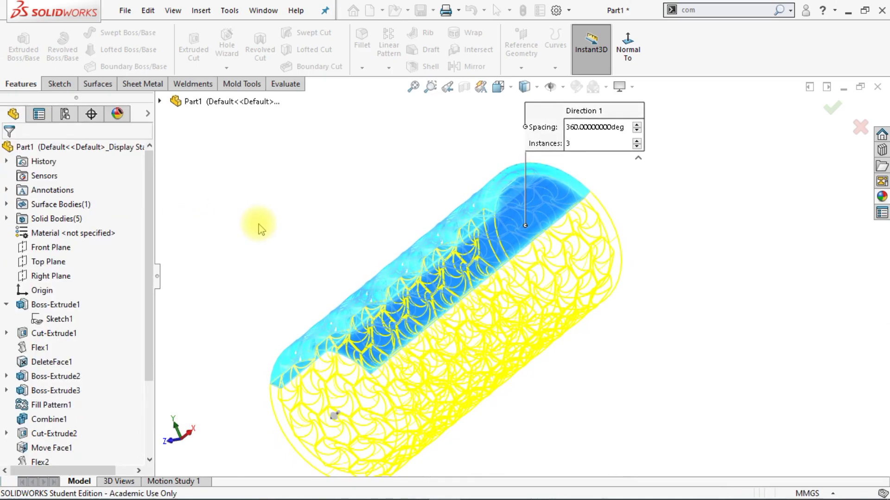
key("ctrl+7")
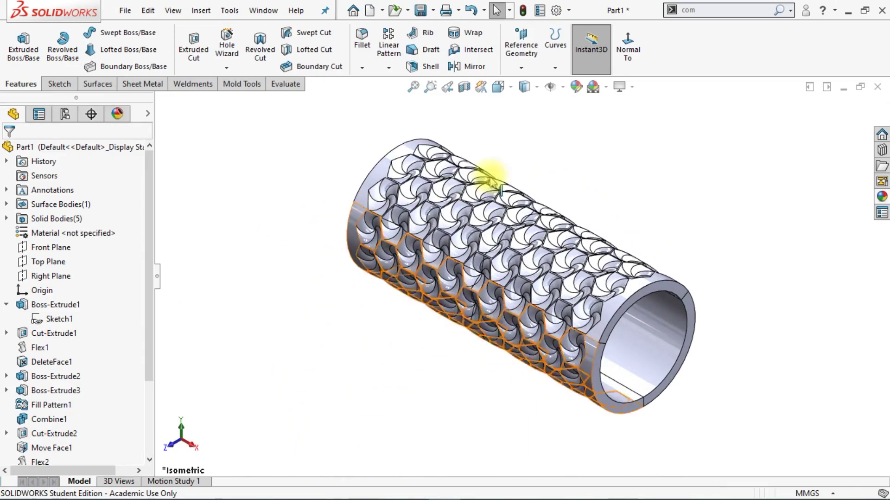
Step: Combine DeleteFace3, CirPattern1[1] and CirPattern1[2] with Add into one solid body
key("Return")
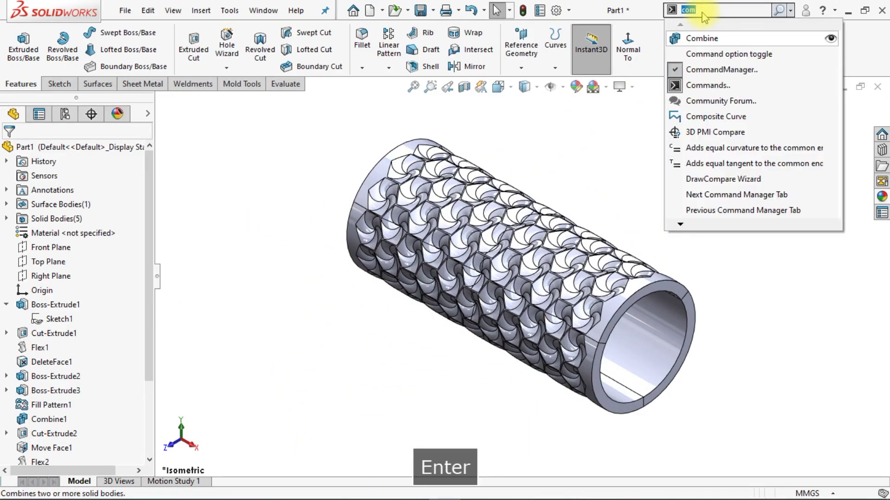
left_click(702, 39)
left_click(703, 39)
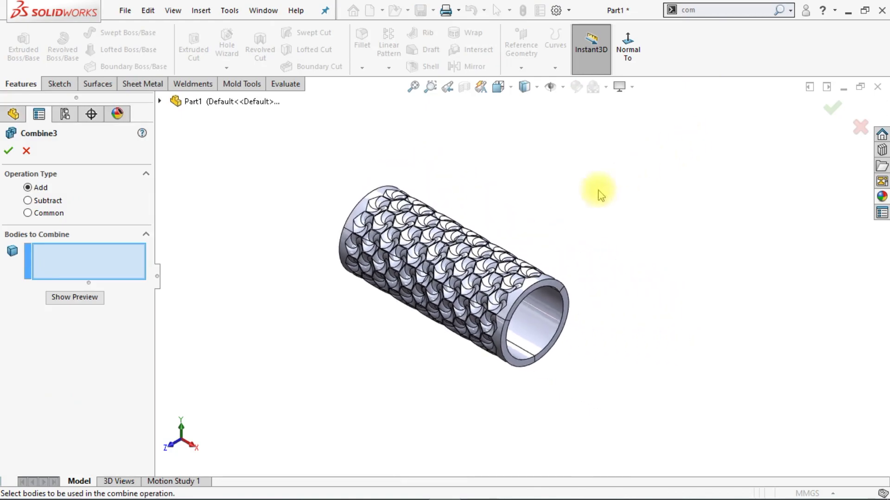
scroll(596, 192, "up", 3)
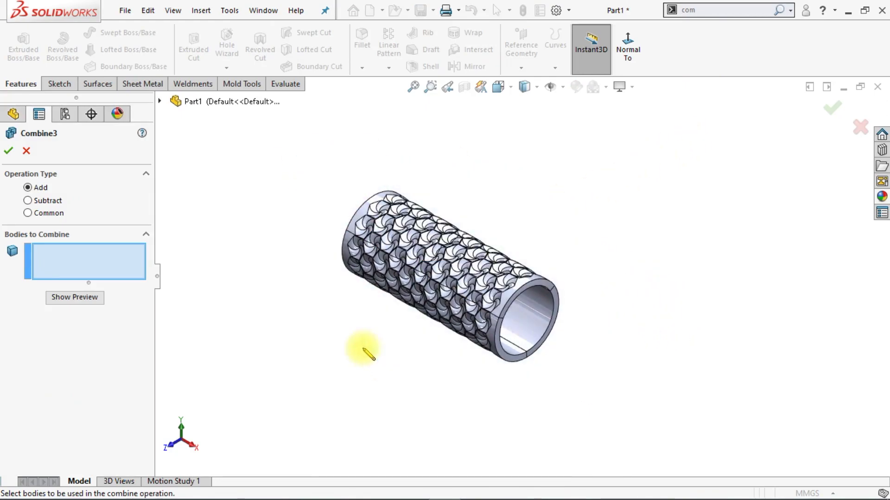
left_click_drag(362, 346, 364, 351)
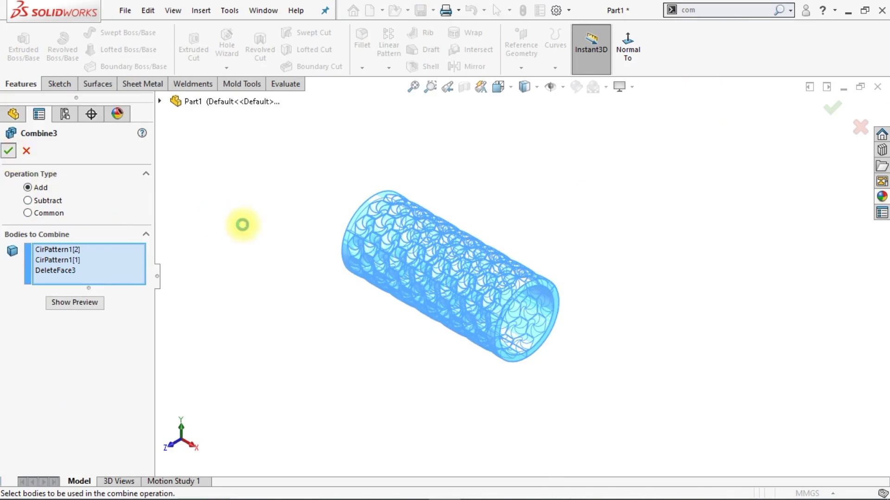
key("Return")
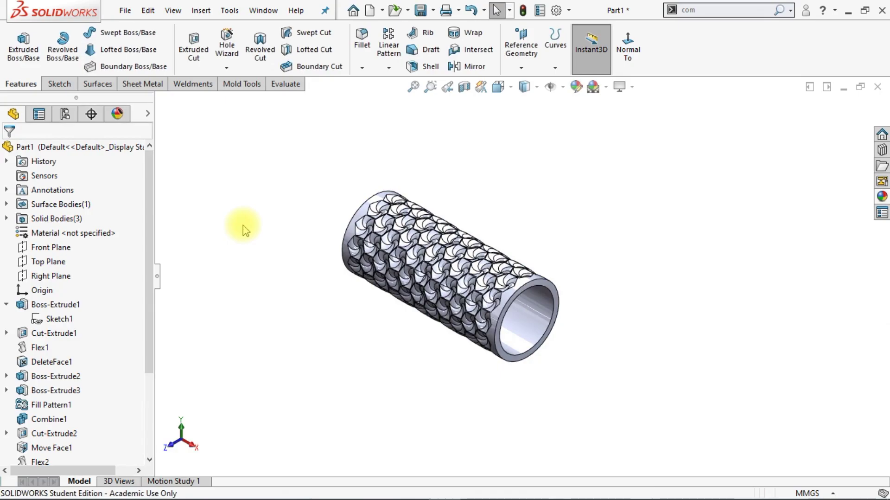
mouse_move(368, 288)
middle_mouse_down()
mouse_move(377, 299)
mouse_move(348, 288)
middle_mouse_up()
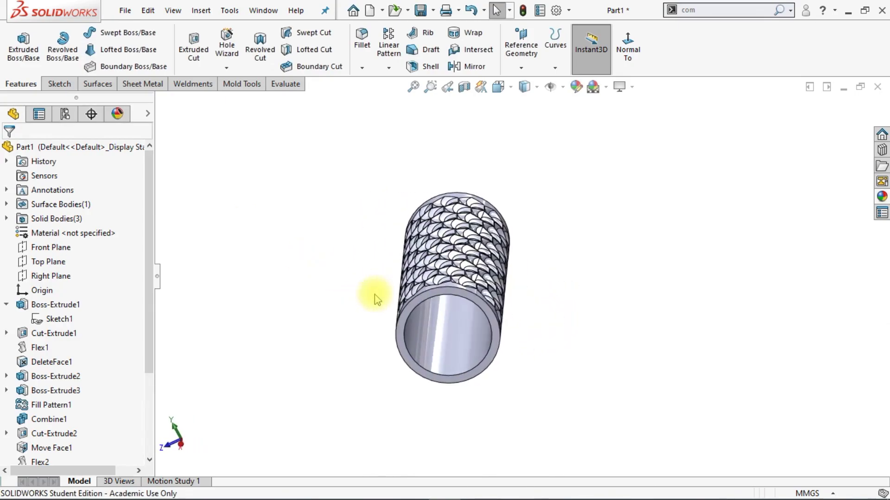
Step: Add a full round fillet on one end using the outer, end ring and inner bore faces
left_click(361, 68)
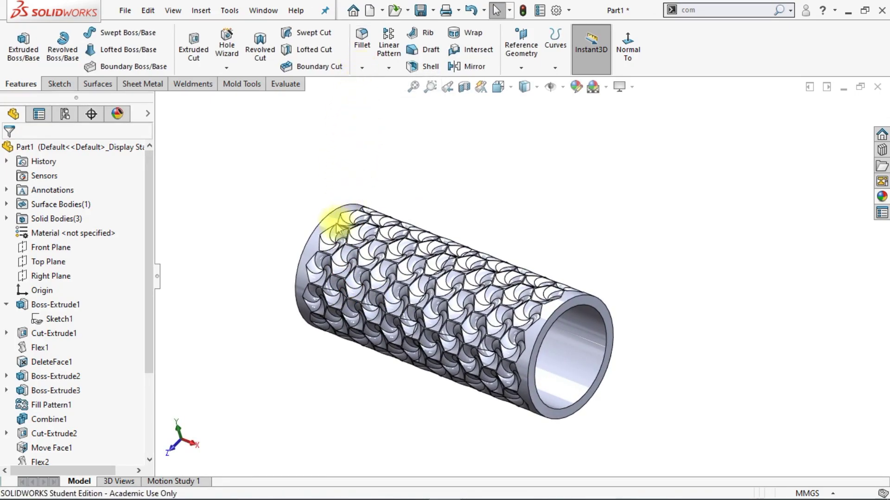
left_click(96, 212)
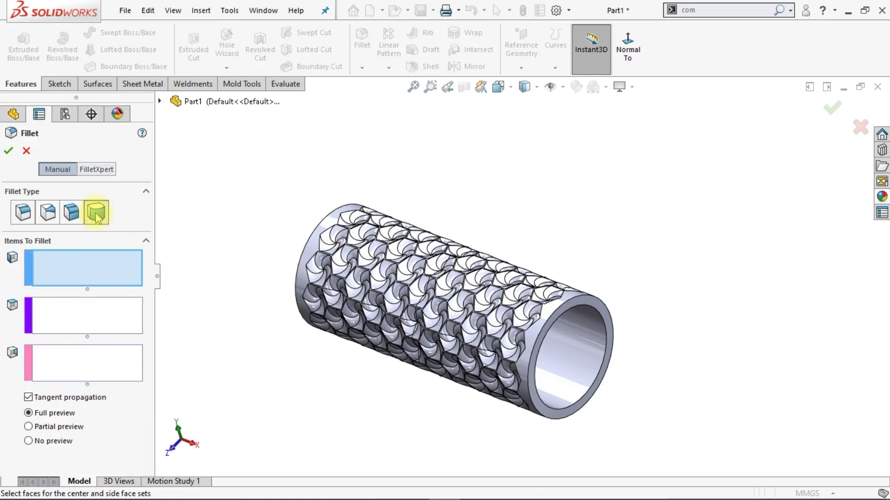
scroll(519, 352, "down", 2)
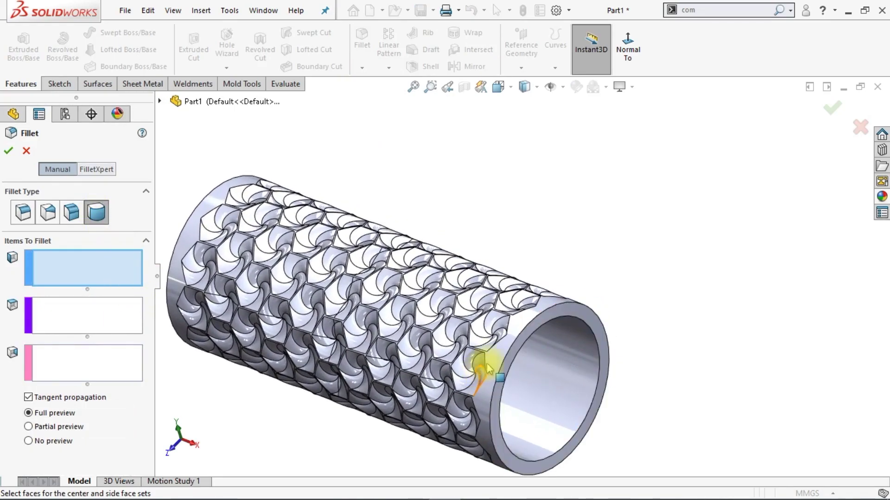
left_click(500, 362)
left_click(102, 324)
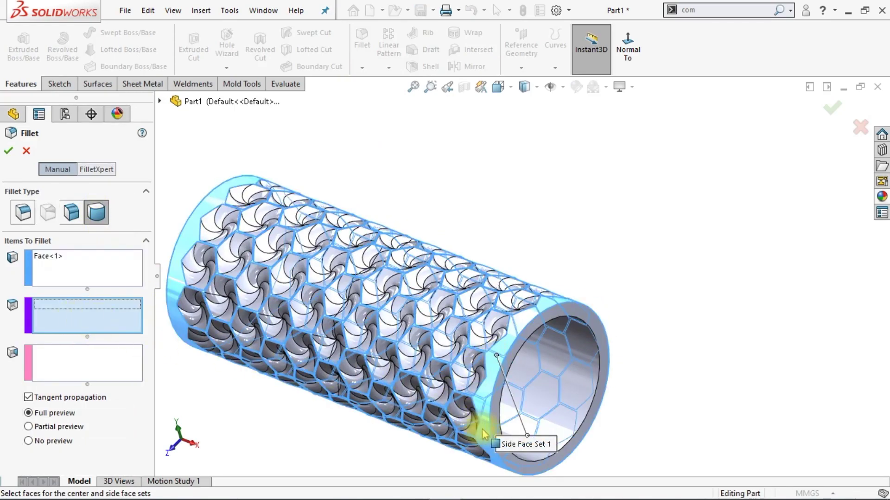
left_click(495, 420)
left_click(90, 359)
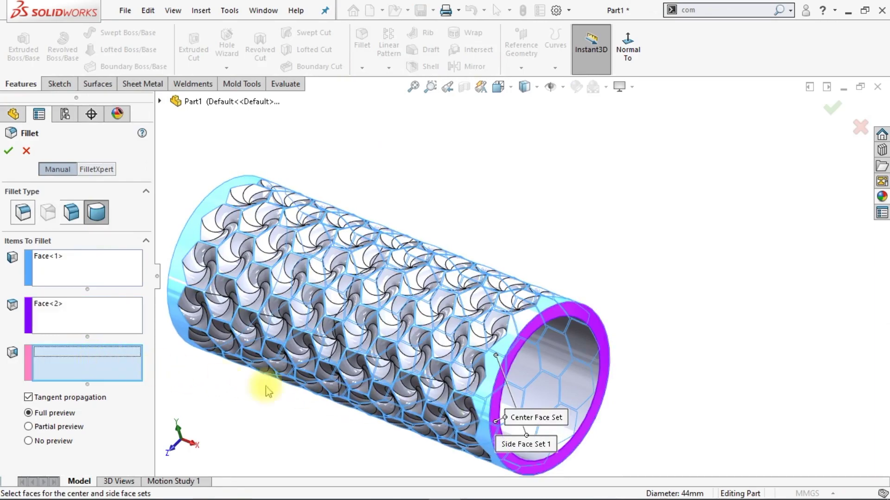
left_click(536, 389)
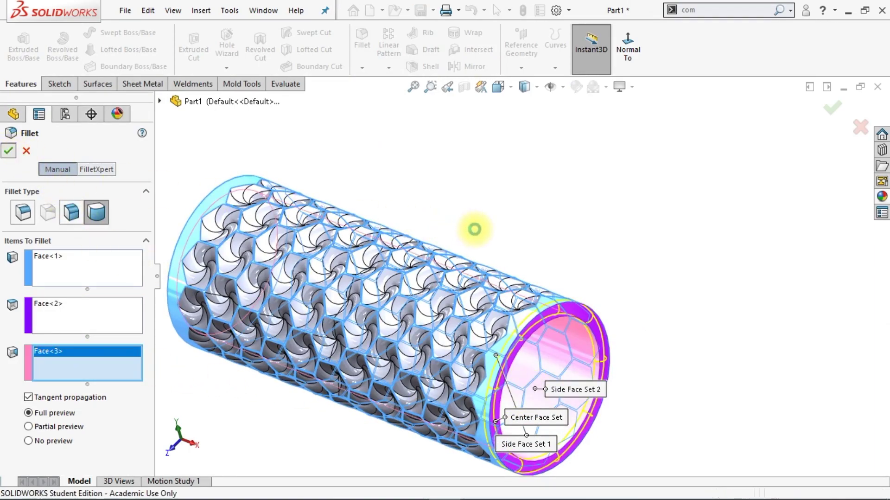
right_click(474, 228)
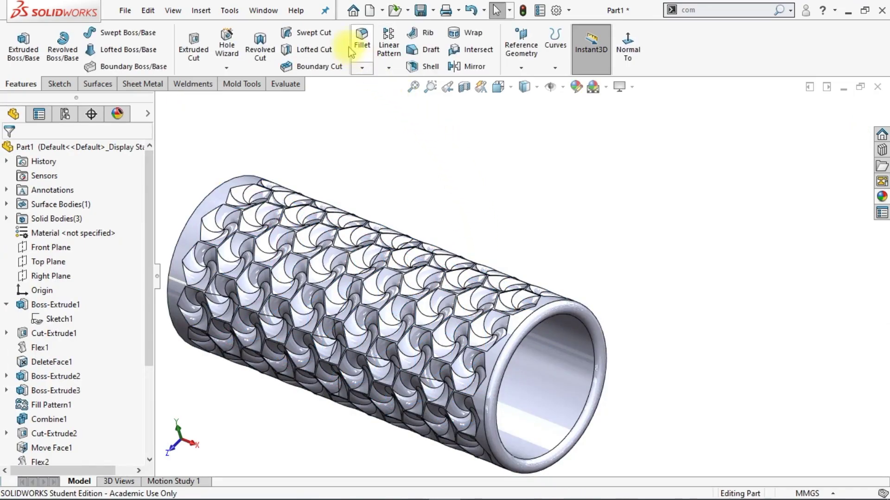
Step: Add the matching full round fillet on the tube's other end
key("Return")
key("ctrl+2")
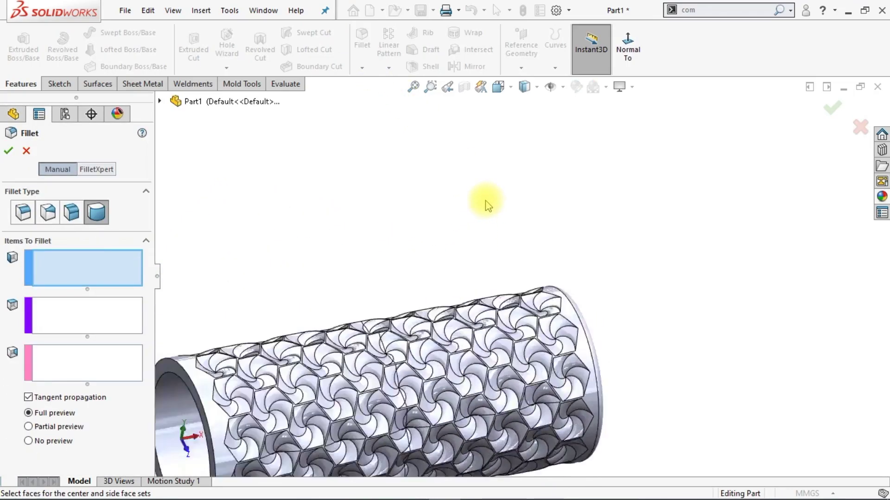
scroll(485, 221, "down", 3)
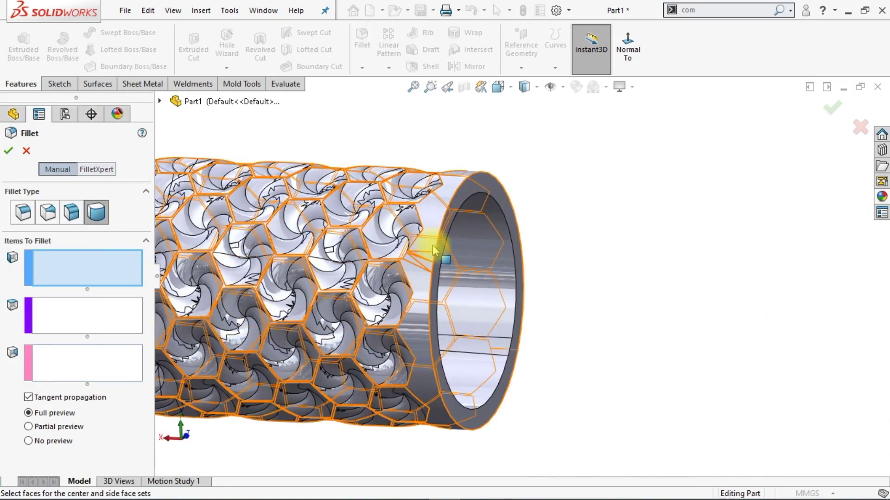
left_click(434, 248)
left_click(112, 320)
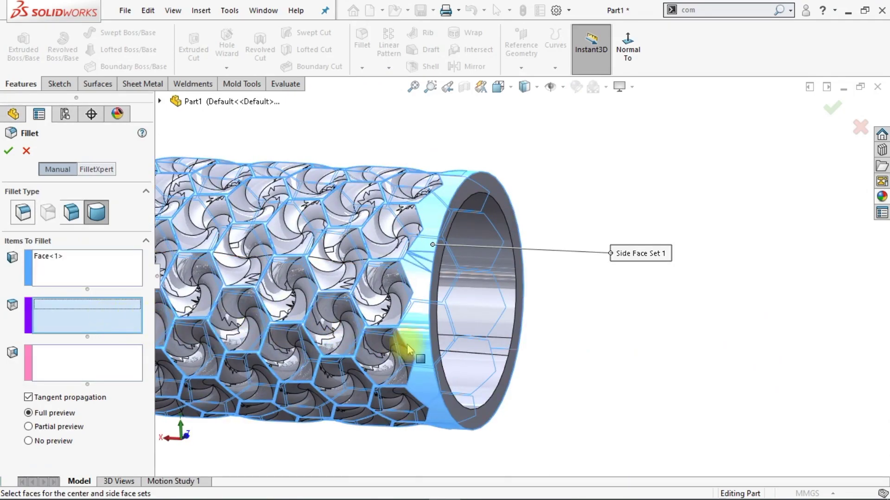
left_click(469, 420)
left_click(81, 367)
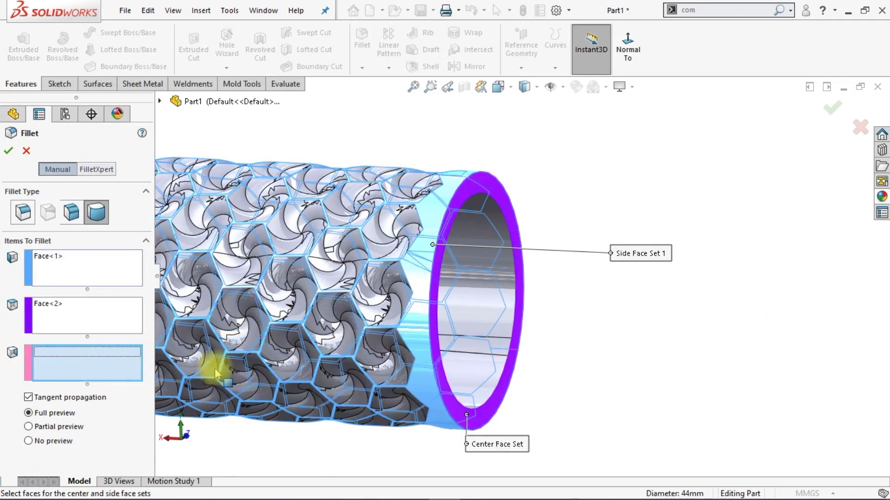
left_click(464, 357)
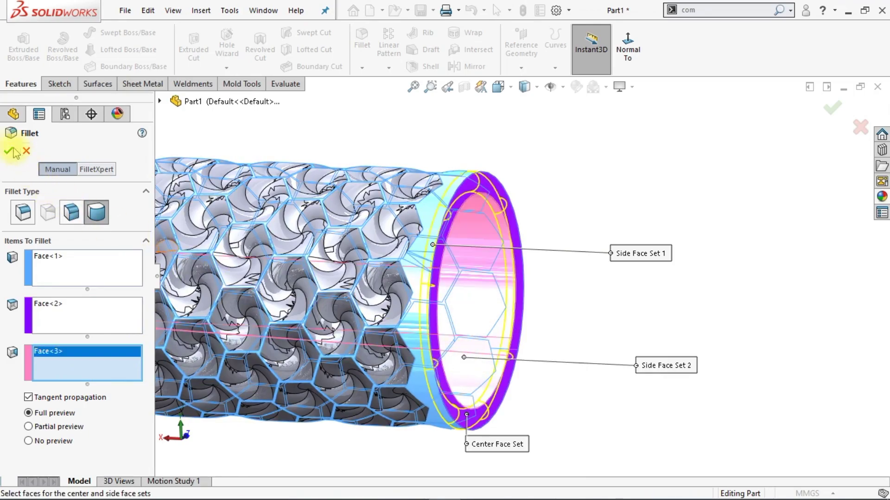
right_click(573, 266)
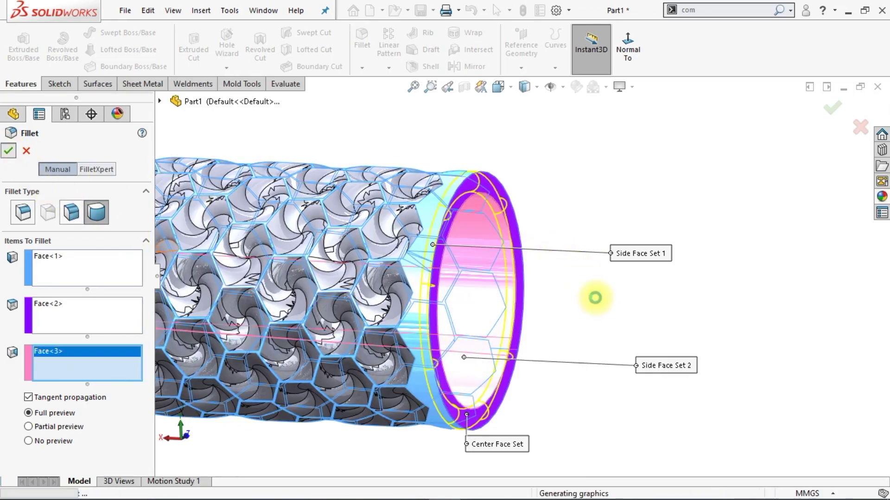
key("ctrl+7")
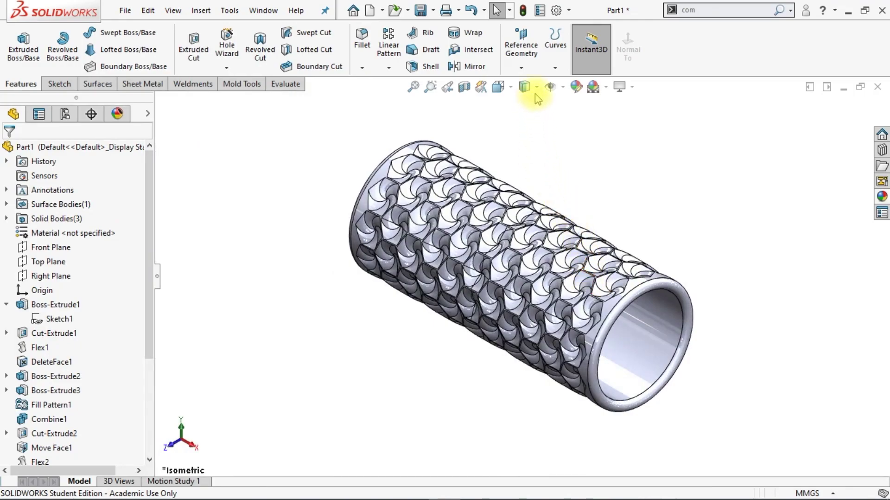
Step: Switch to Shaded display without edges and apply the Metal > Steel matte steel appearance
left_click(536, 88)
left_click(528, 116)
left_click(881, 195)
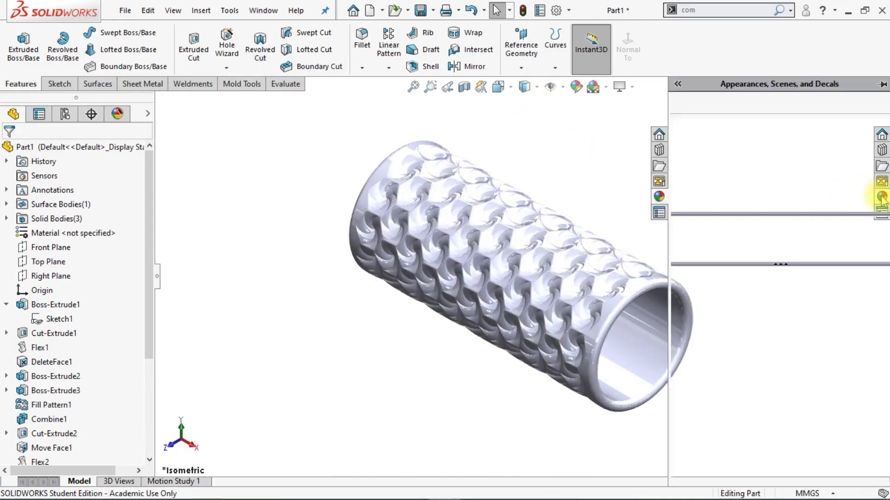
left_click(681, 127)
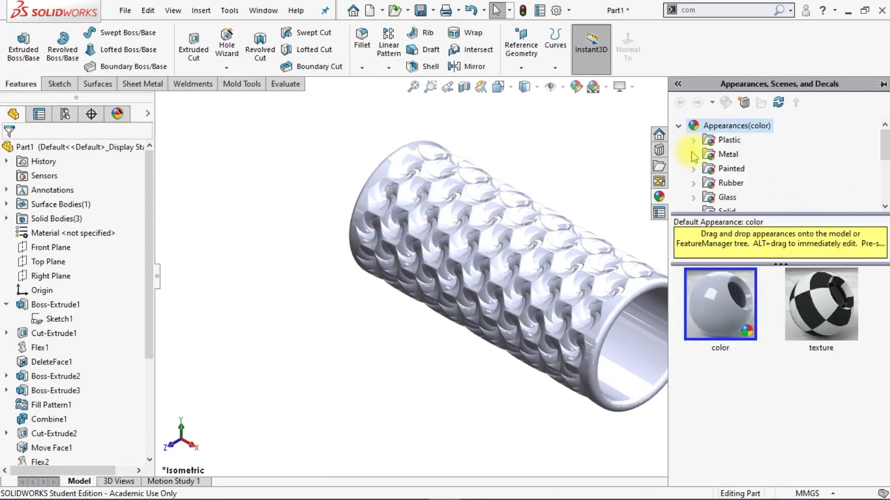
left_click(695, 155)
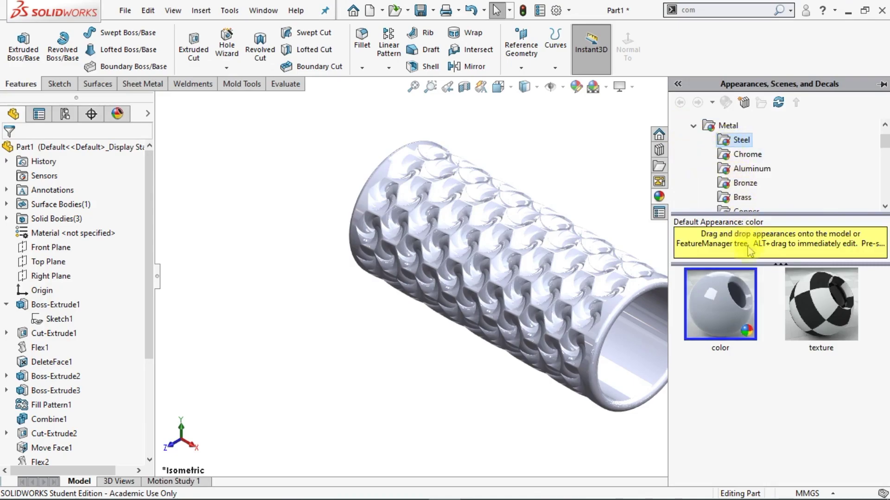
left_click(818, 404)
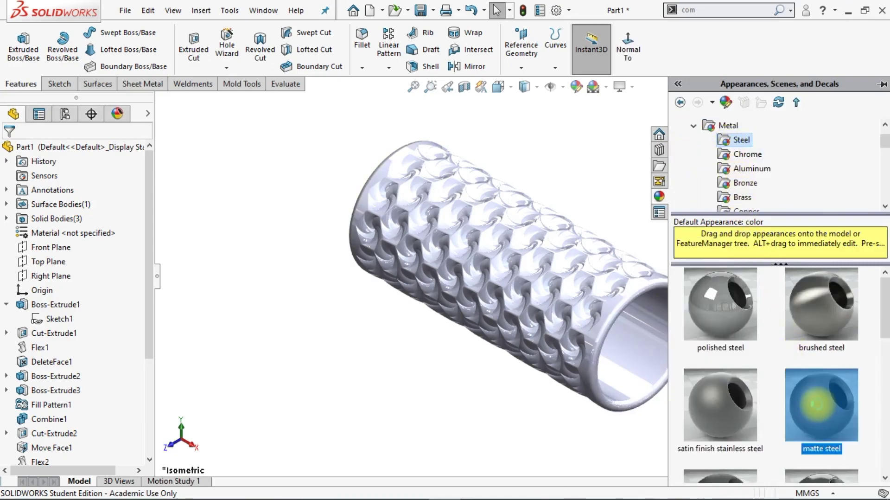
double_click(818, 408)
left_click(601, 200)
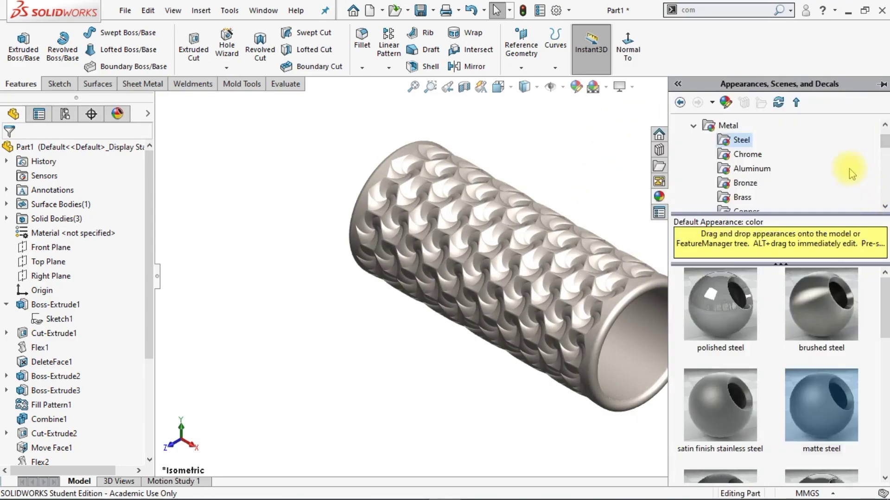
scroll(848, 139, "up", 2)
Step: Drag the Backdrop - Studio Room 2 scene from Basic Scenes onto the model
left_click(680, 127)
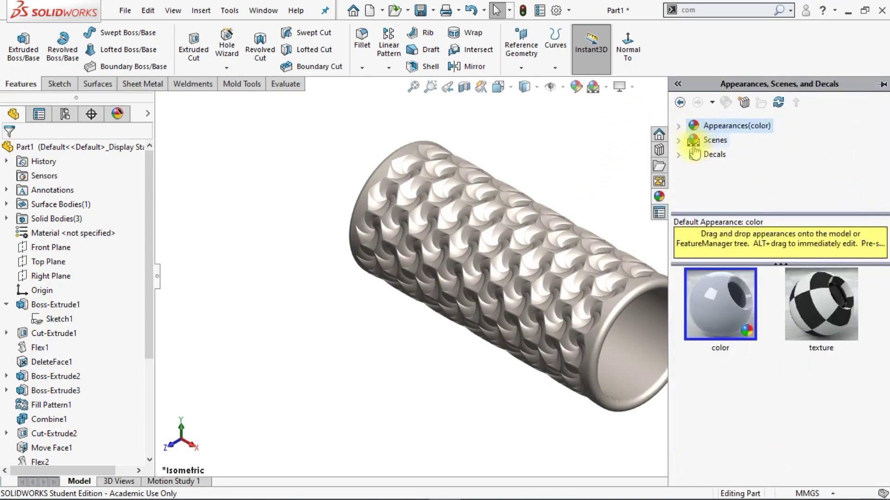
left_click(680, 141)
left_click(709, 157)
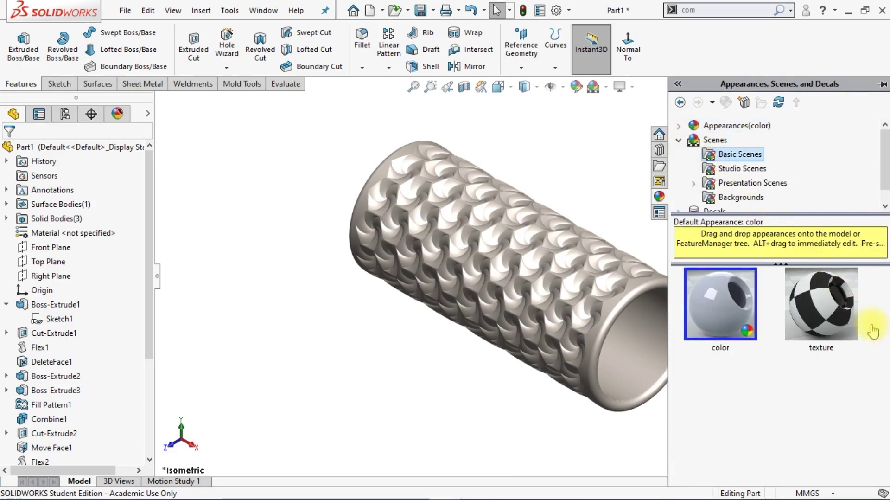
left_click_drag(885, 283, 883, 470)
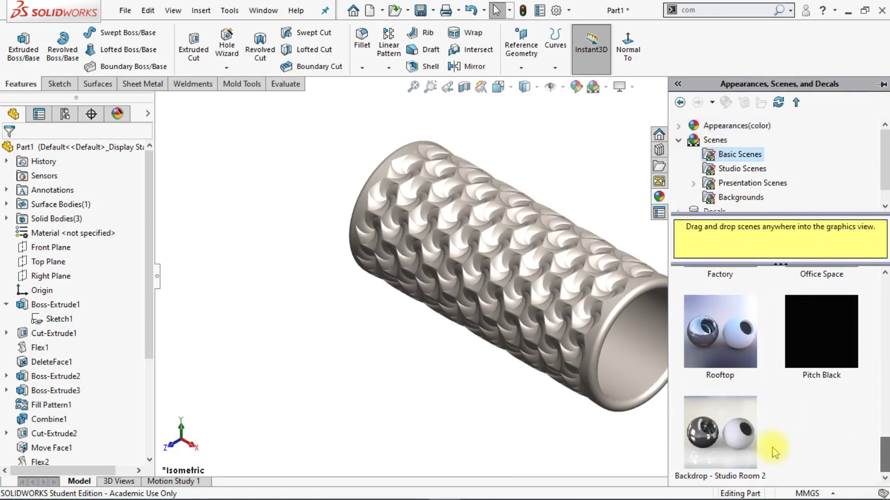
left_click(737, 443)
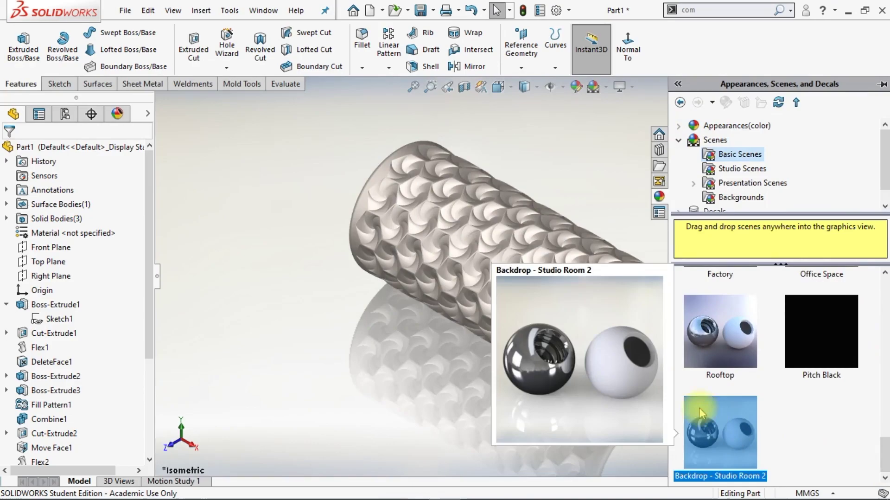
left_click_drag(732, 436, 598, 198)
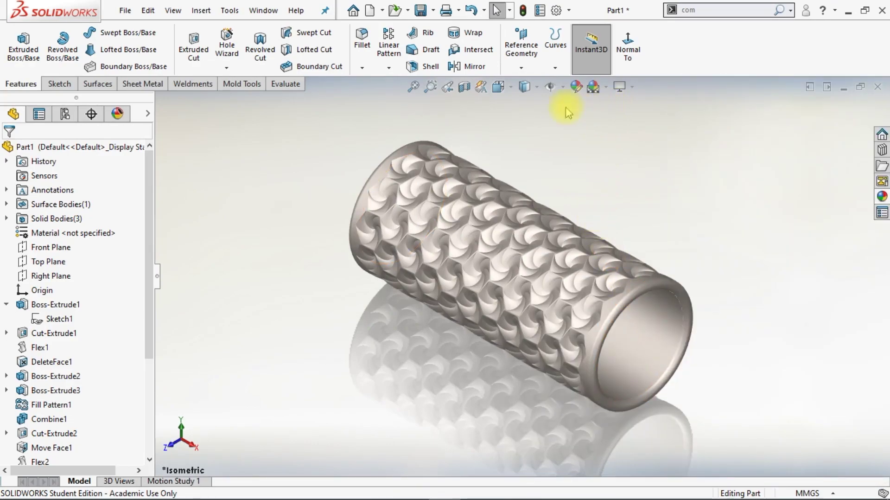
Step: Enable the Render Tools command tab in the CommandManager
right_click(286, 85)
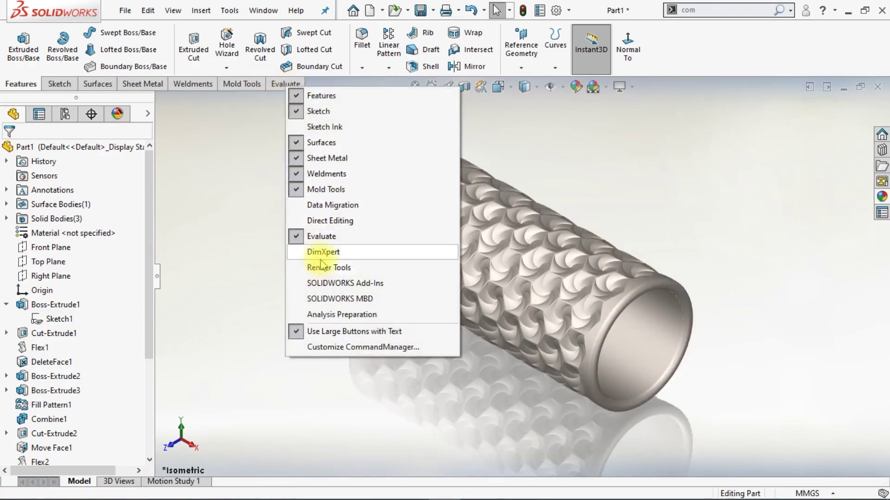
left_click(324, 267)
left_click(340, 86)
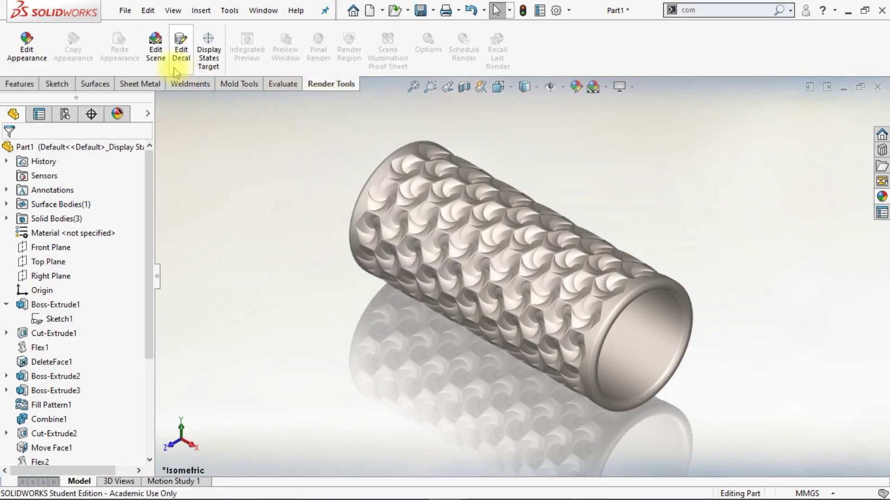
Step: Change the scene background from the studio image to a plain Color
left_click(156, 52)
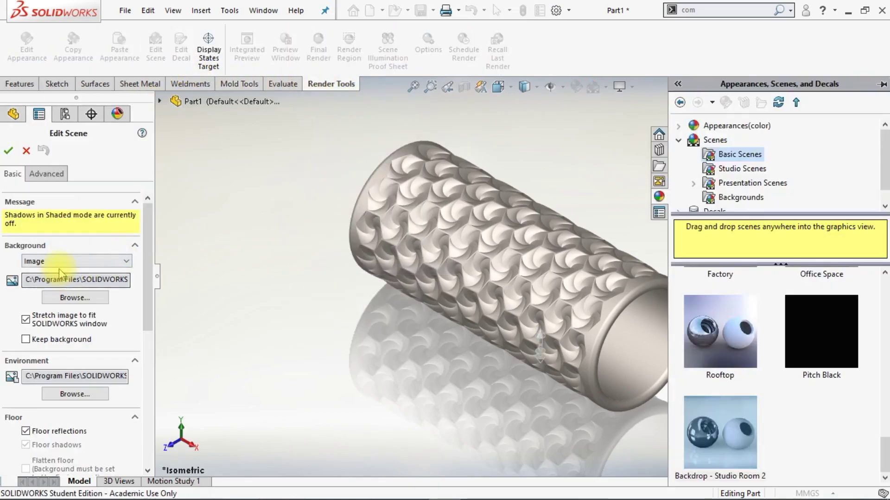
left_click(60, 263)
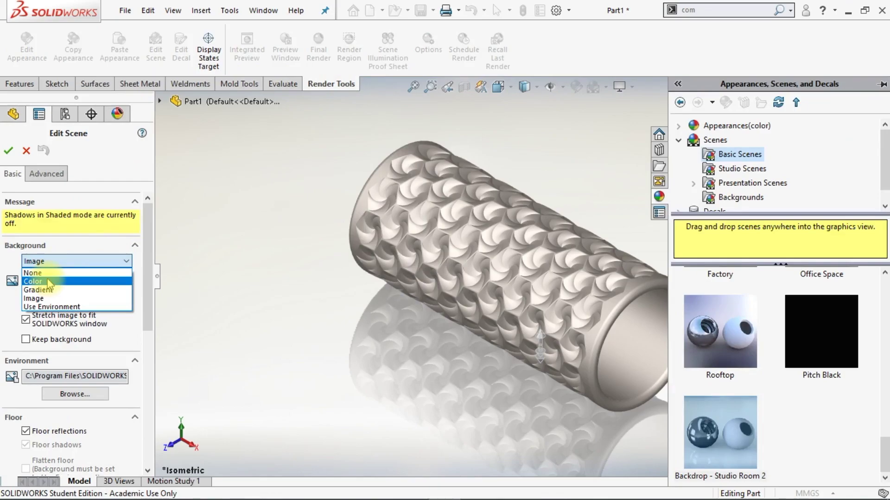
left_click(50, 281)
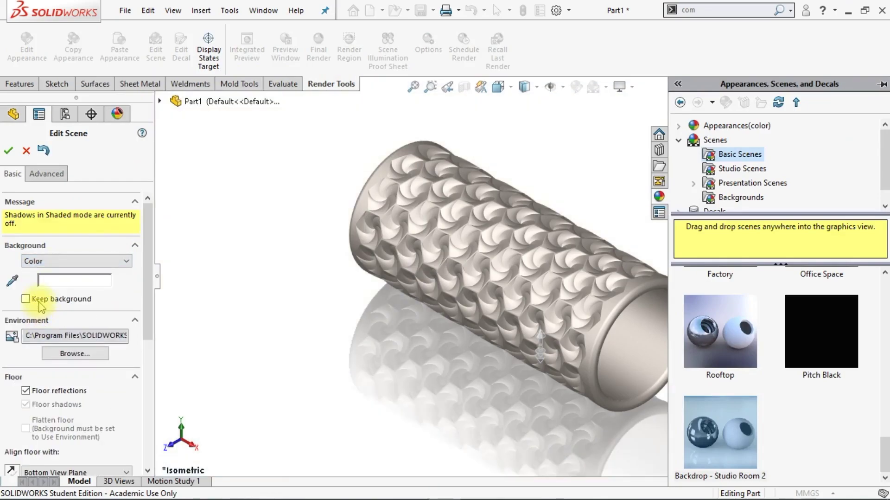
left_click(11, 151)
Step: Turn on Shadows In Shaded Mode and rotate to a level side view
left_click(158, 278)
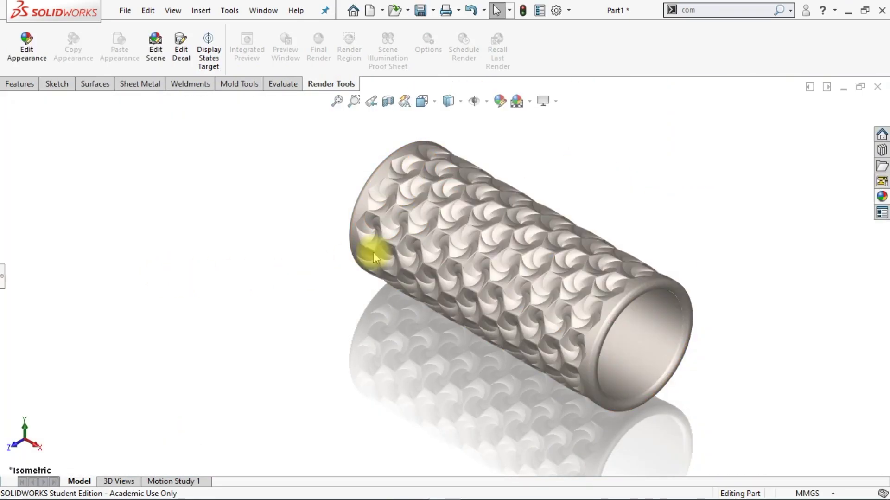
left_click(545, 101)
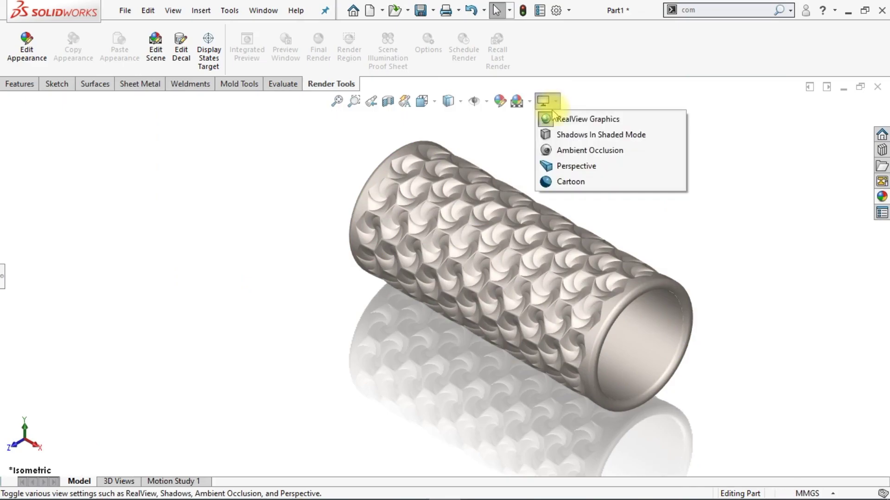
left_click(559, 139)
left_click(555, 100)
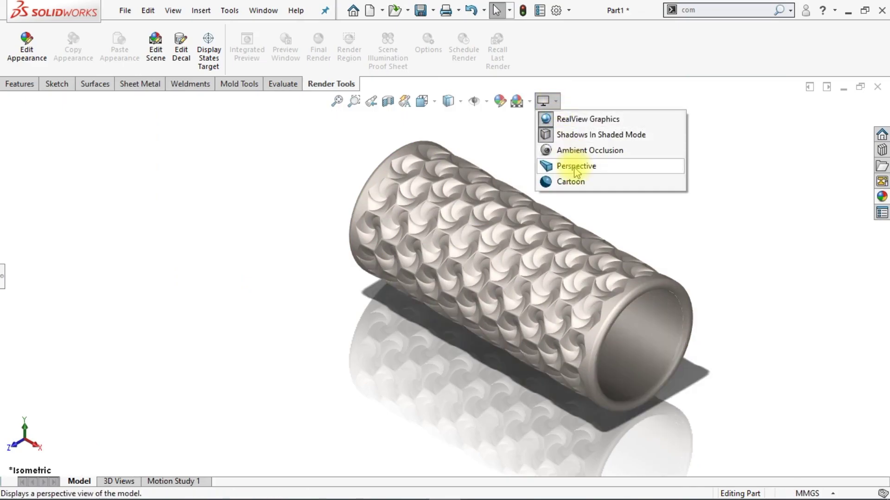
key("Up")
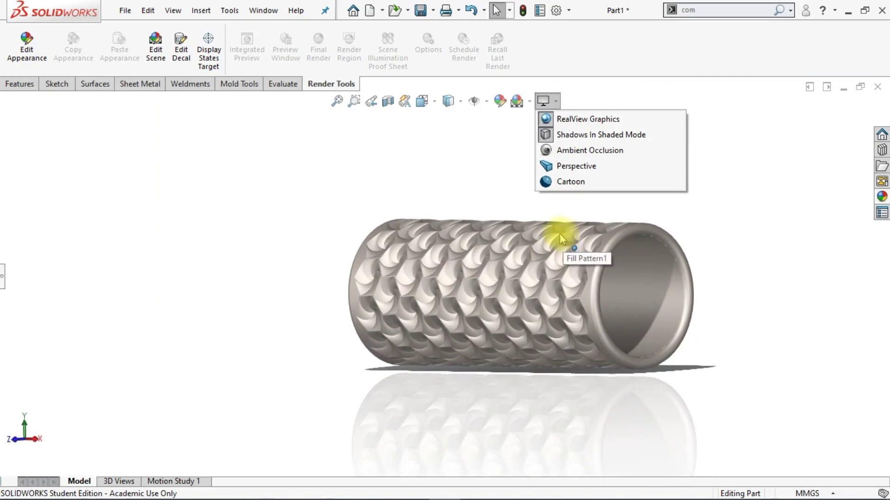
key("Up")
key("Up")
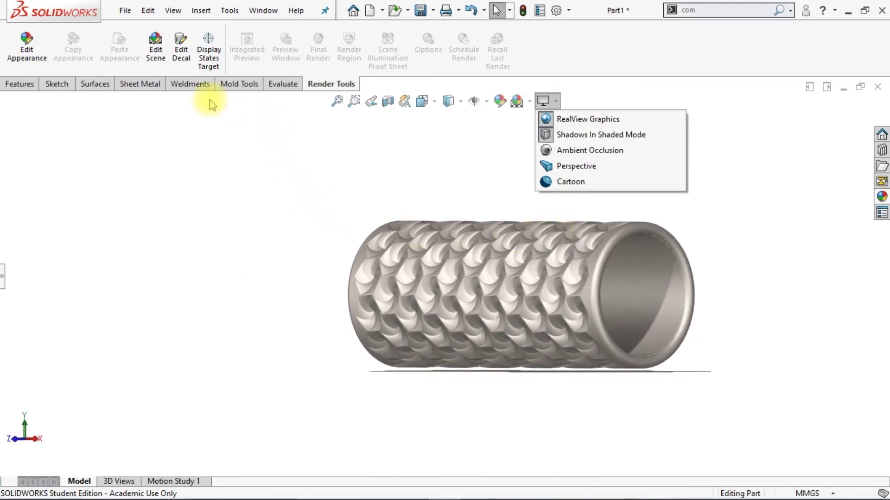
Step: Offset the scene floor to the tube's geometry so it rests against the bottom
left_click(159, 61)
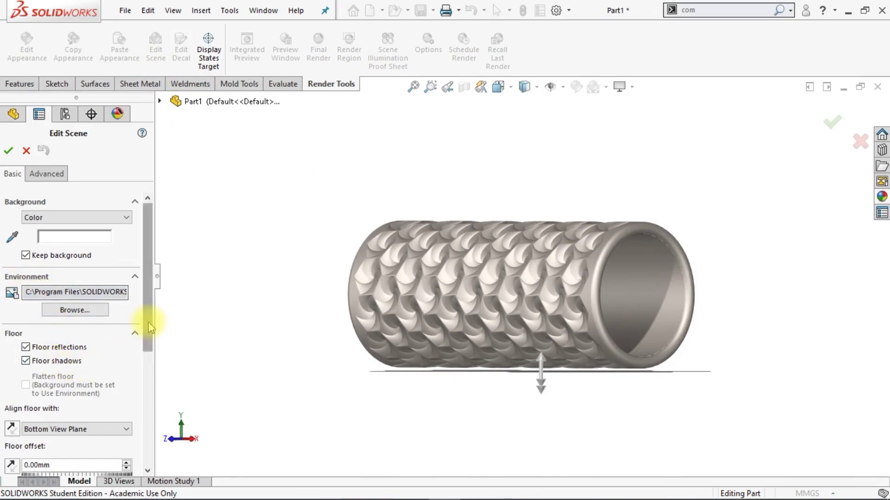
left_click_drag(147, 354, 147, 397)
left_click(95, 365)
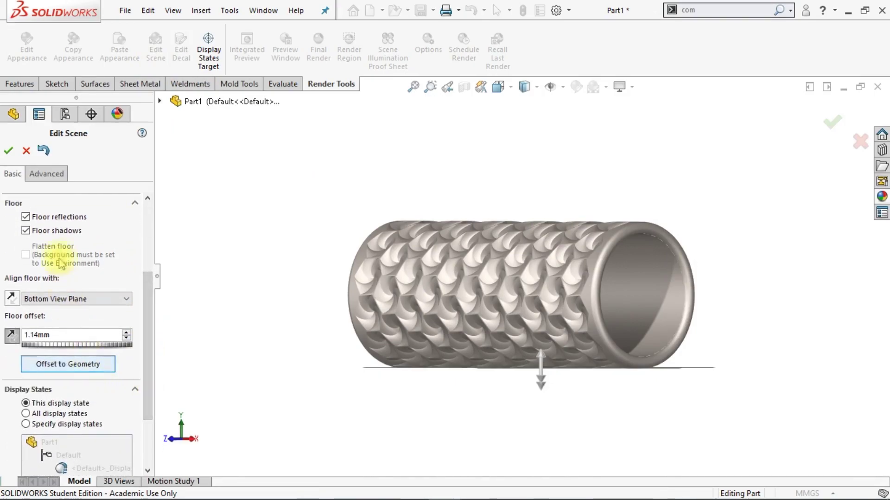
left_click(9, 150)
Step: Turn on Perspective and Ambient Occlusion view settings
left_click(158, 277)
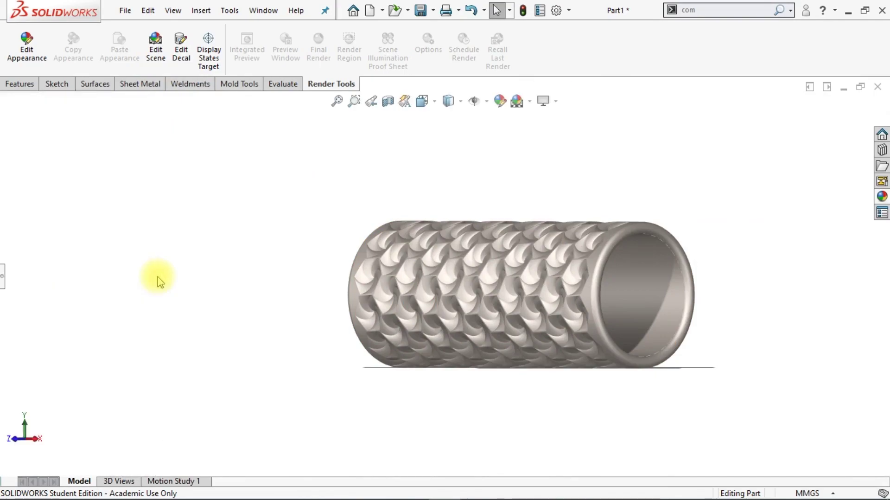
left_click(549, 105)
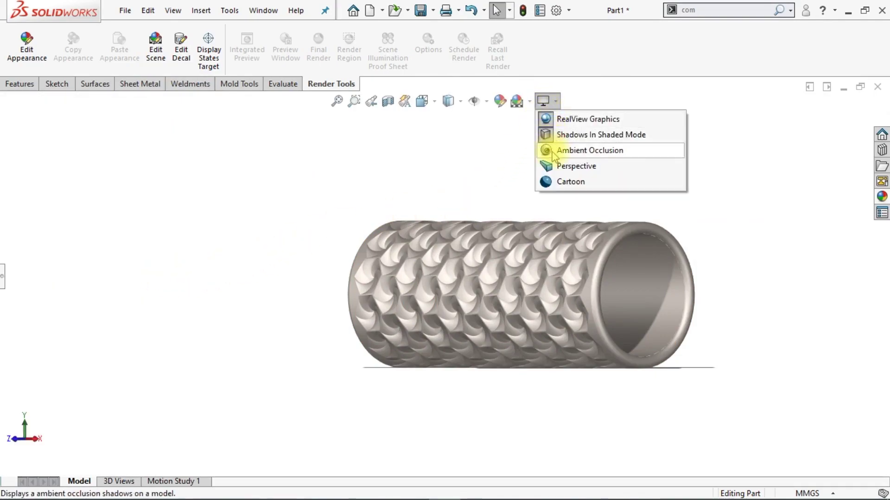
left_click(543, 166)
left_click(546, 101)
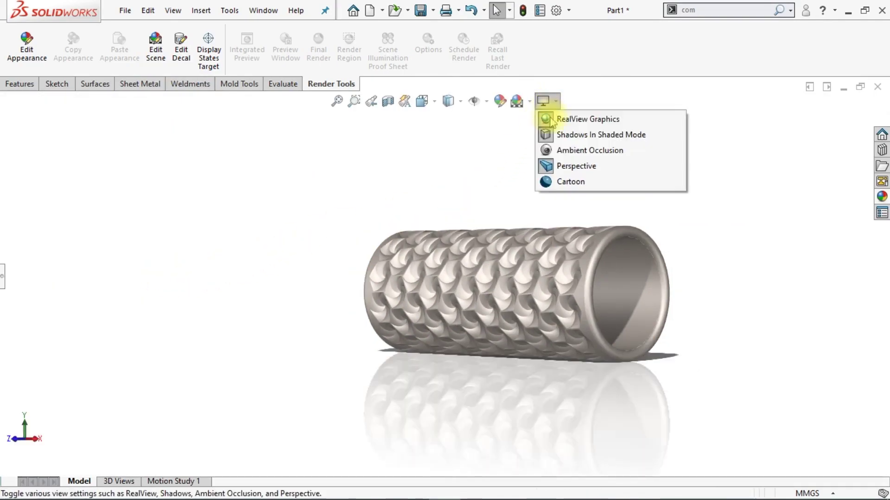
left_click(560, 152)
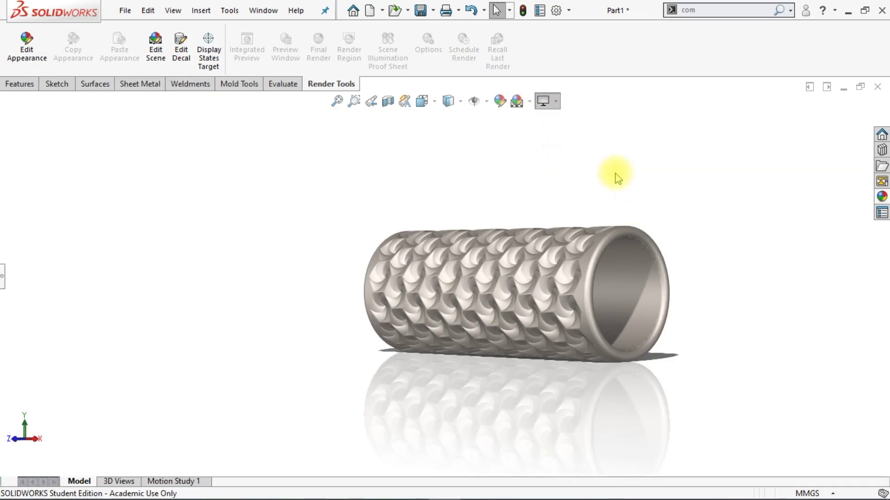
key("f")
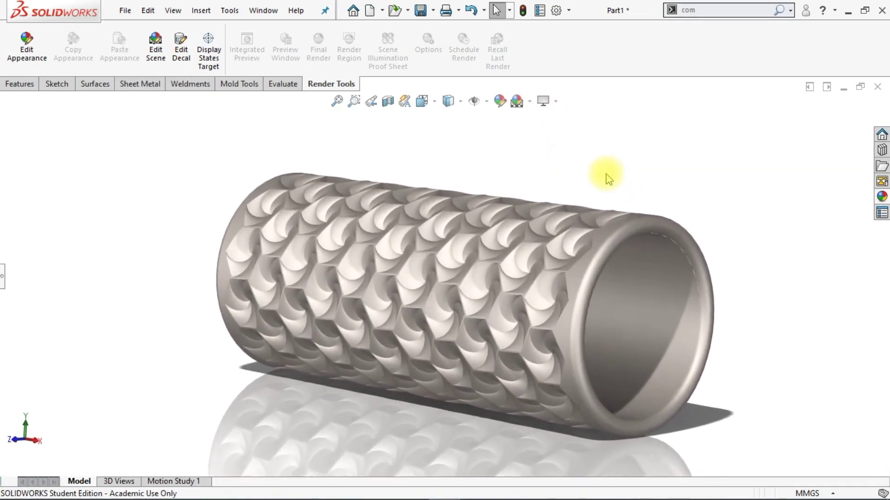
key("ctrl+1")
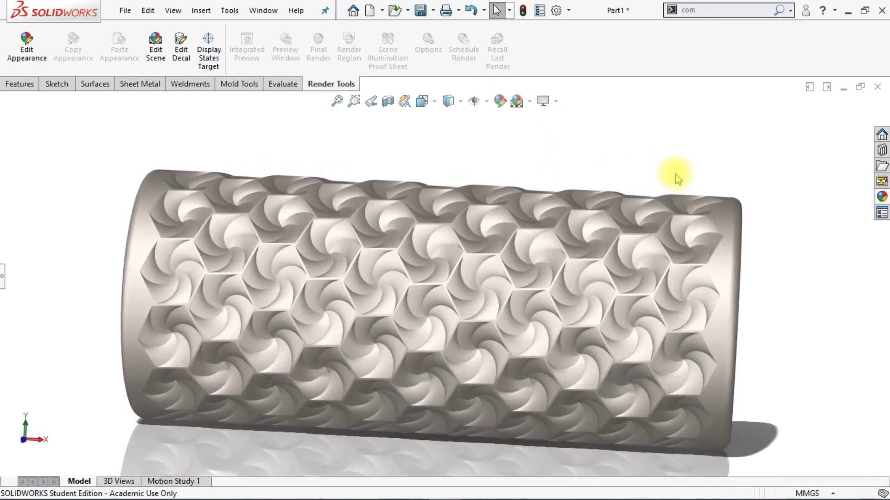
key("f")
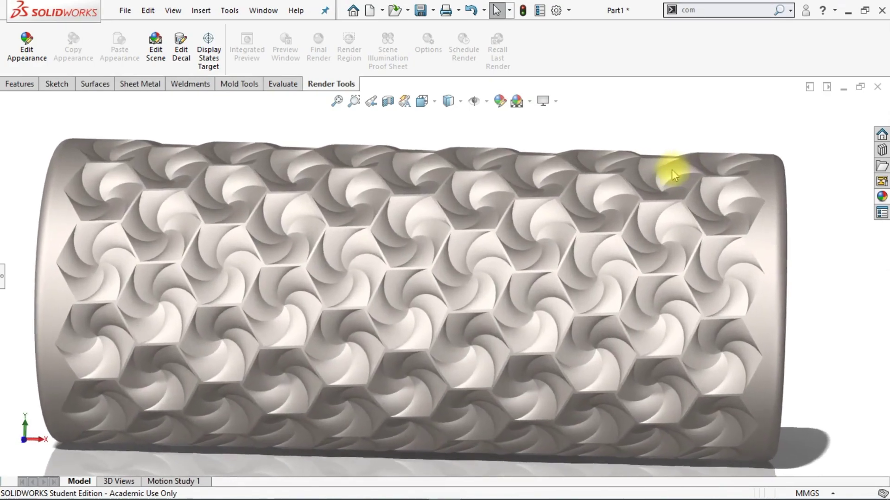
key("ctrl+7")
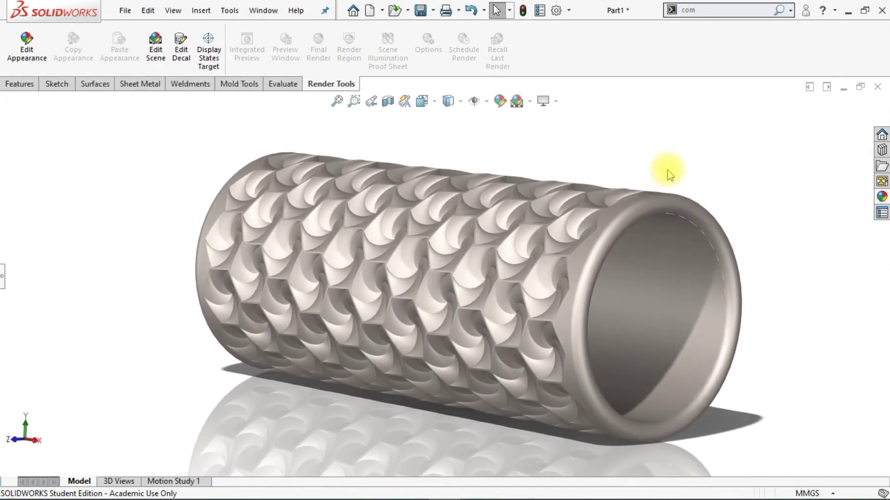
left_click(522, 11)
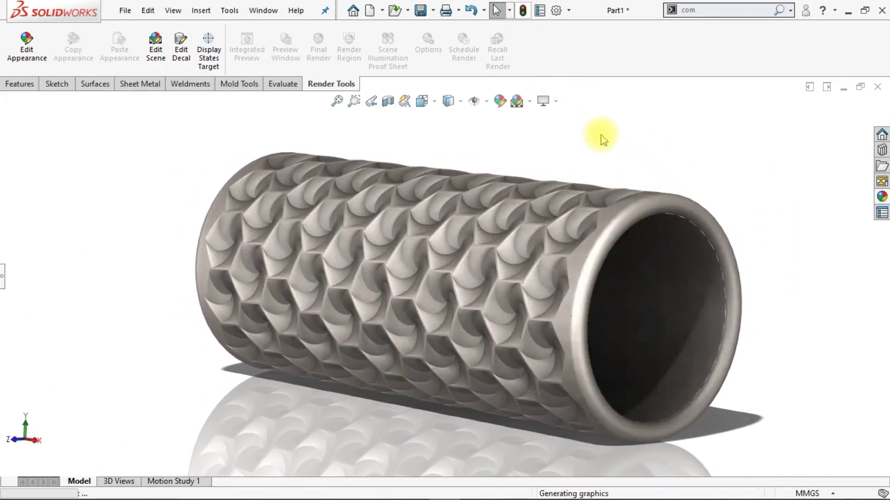